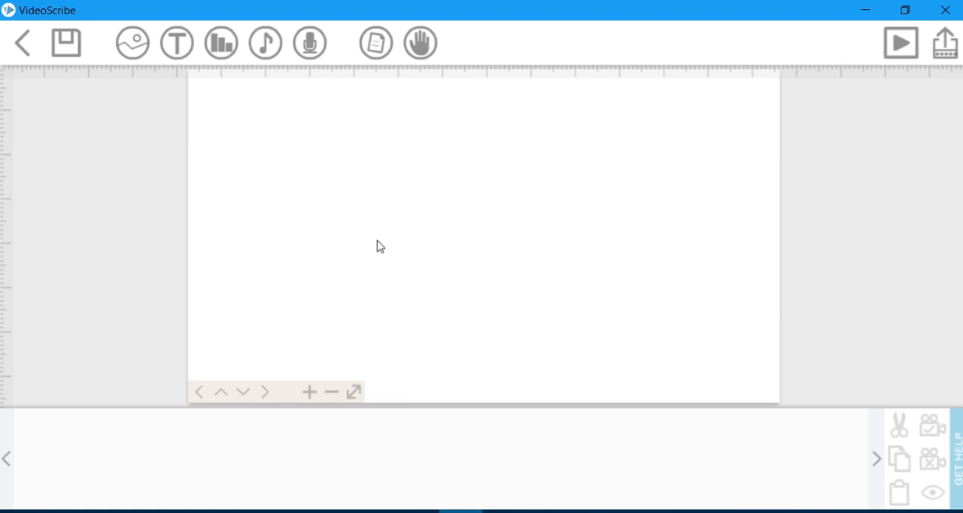
scroll(398, 256, "up", 2)
scroll(399, 256, "down", 1)
scroll(400, 256, "down", 3)
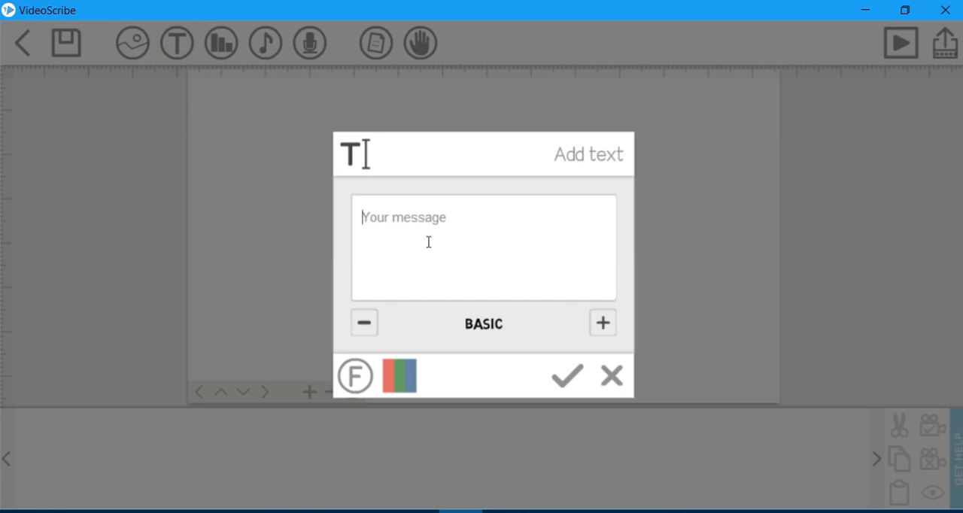
left_click(615, 380)
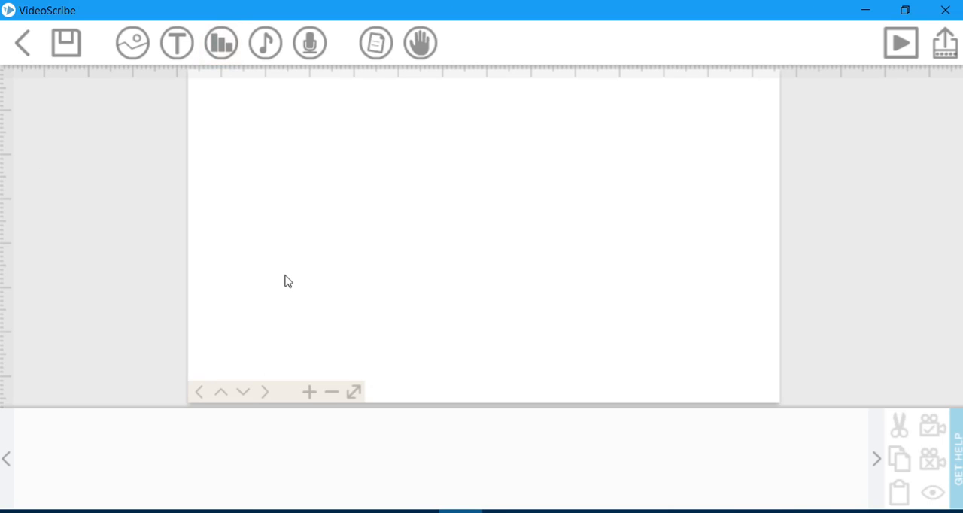
Start a new text element with the message "I am a Professional Graphic Designer".
left_click(172, 47)
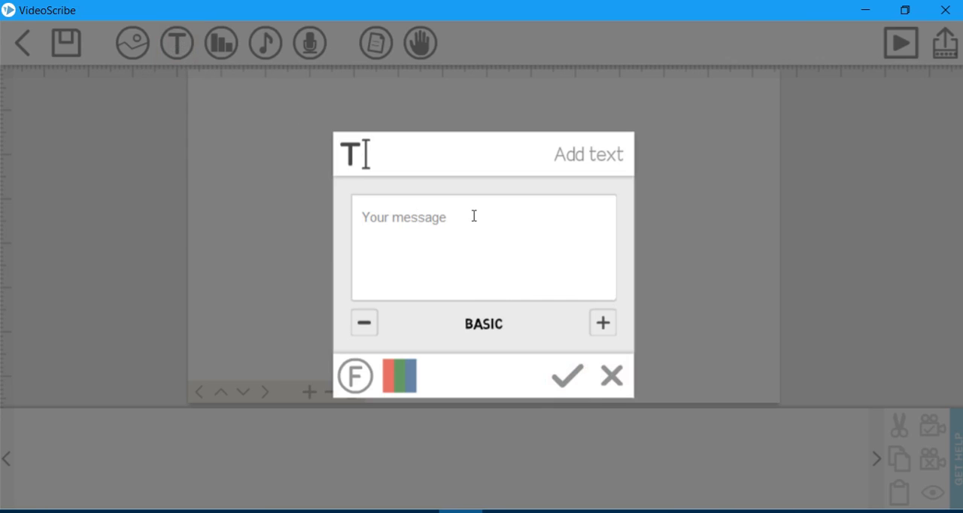
type("I am a P")
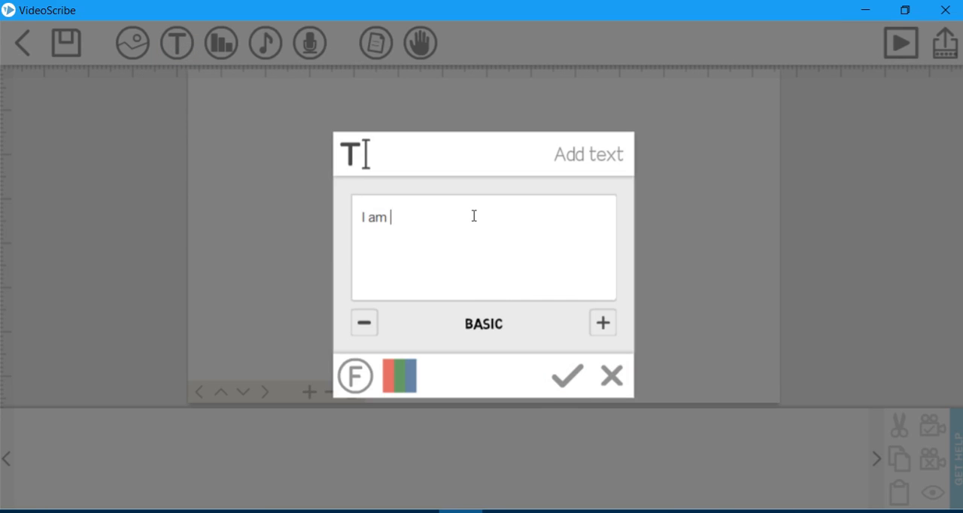
type("rofessiona")
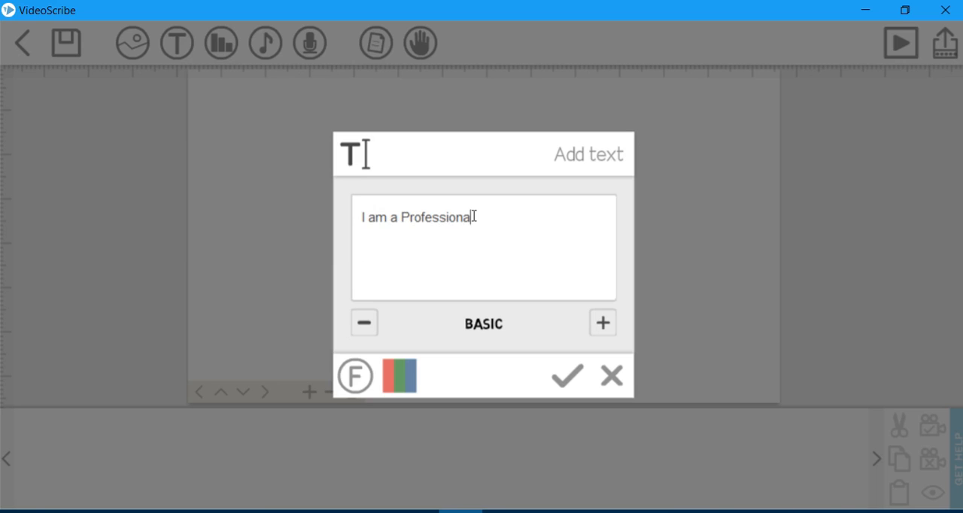
type("l Graphic Designer")
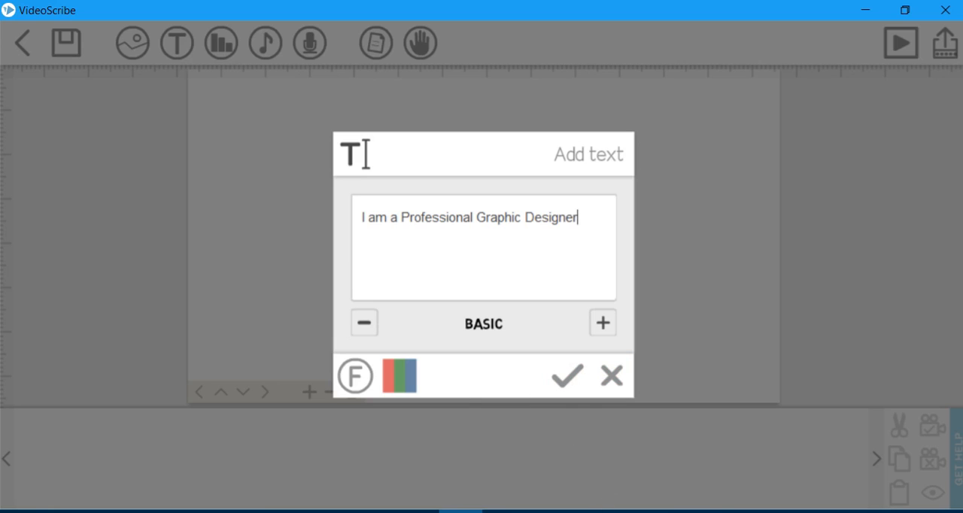
left_click(628, 512)
left_click_drag(589, 228, 347, 217)
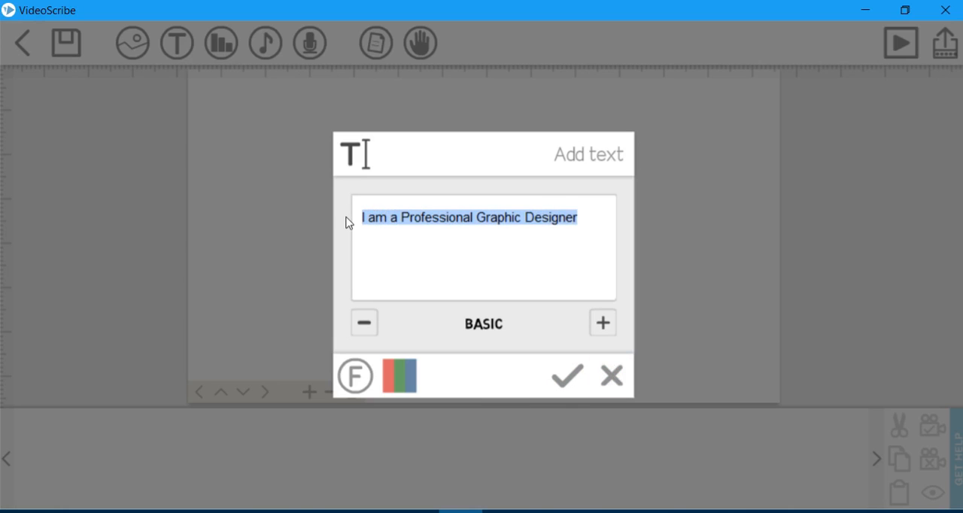
left_click(500, 219)
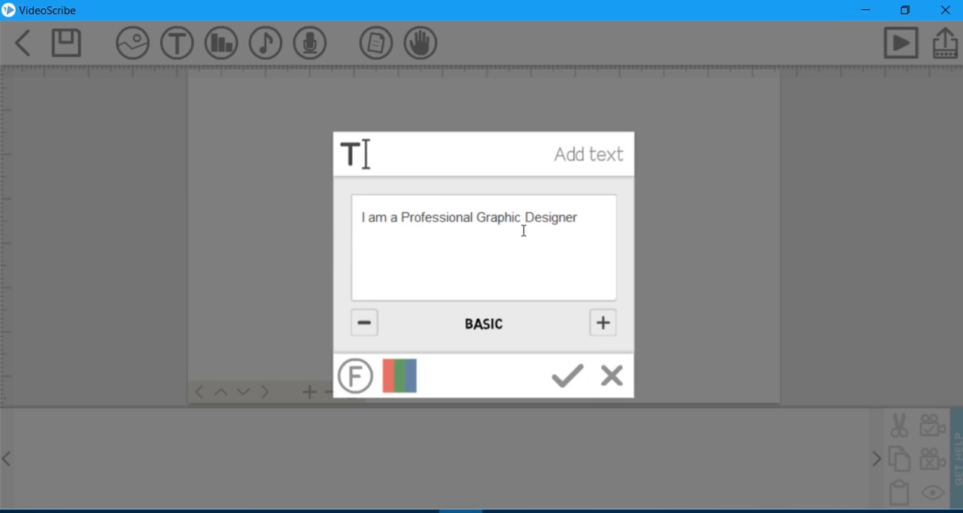
left_click(577, 217)
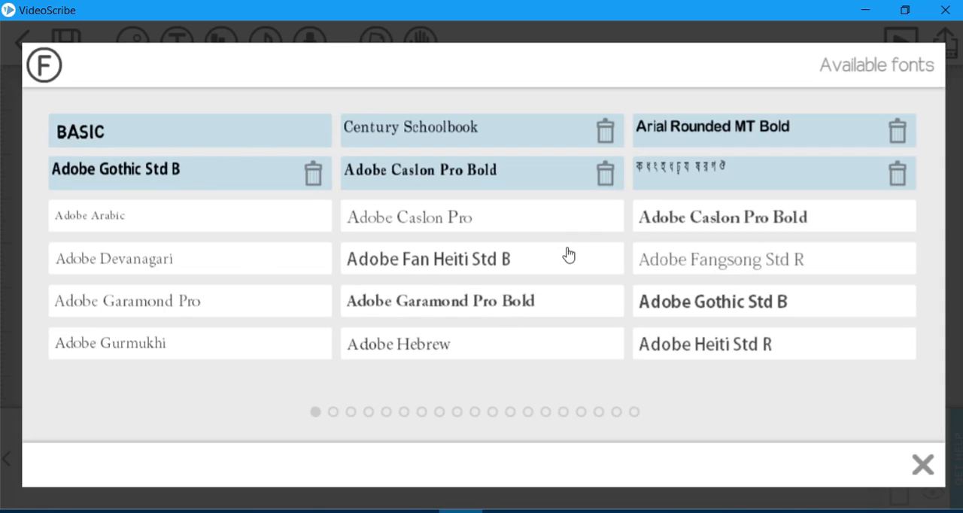
Browse the available fonts for the message and look at the import options for Palatino Linotype.
scroll(691, 216, "down", 6)
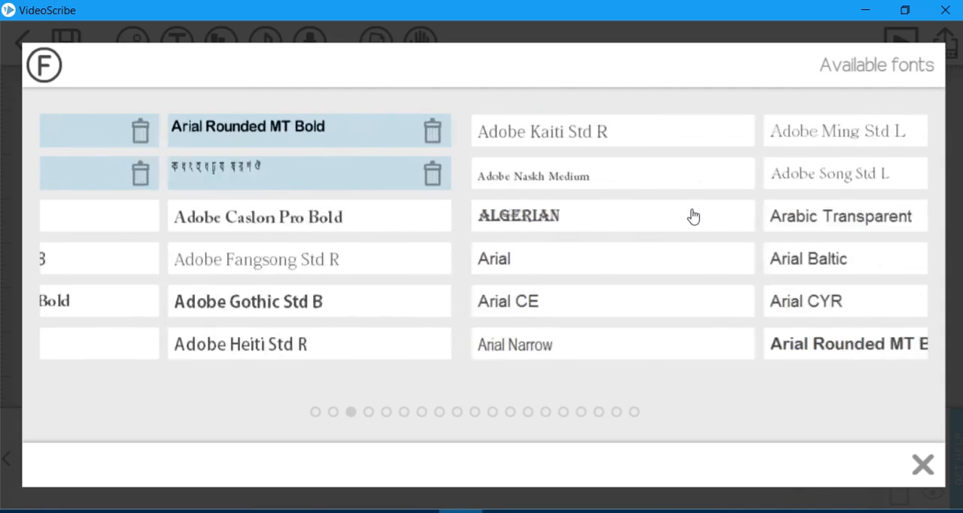
scroll(690, 216, "down", 9)
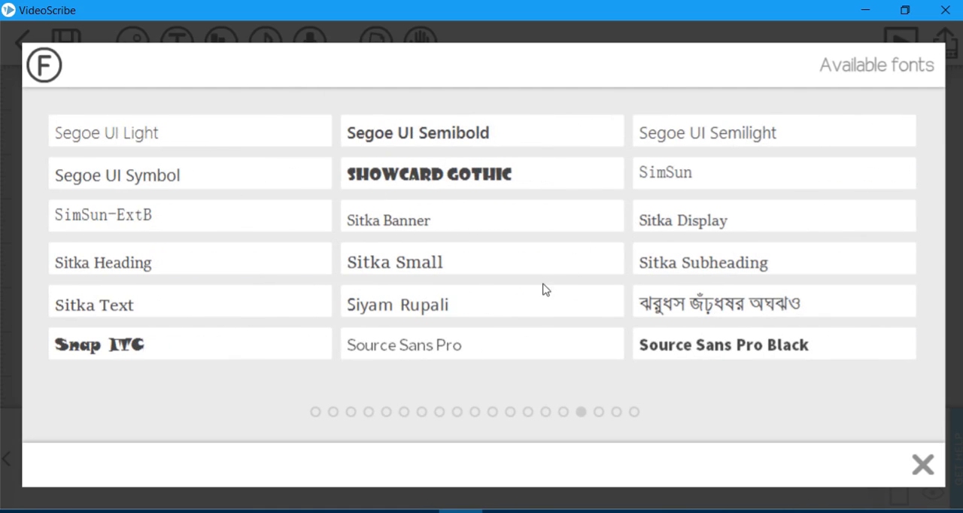
scroll(469, 307, "up", 1)
scroll(466, 312, "down", 1)
scroll(465, 312, "up", 1)
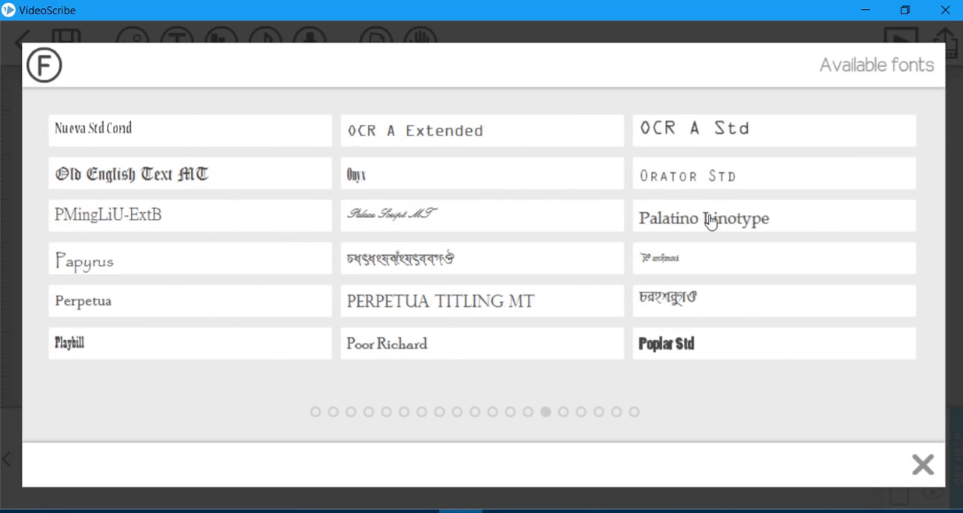
left_click(710, 220)
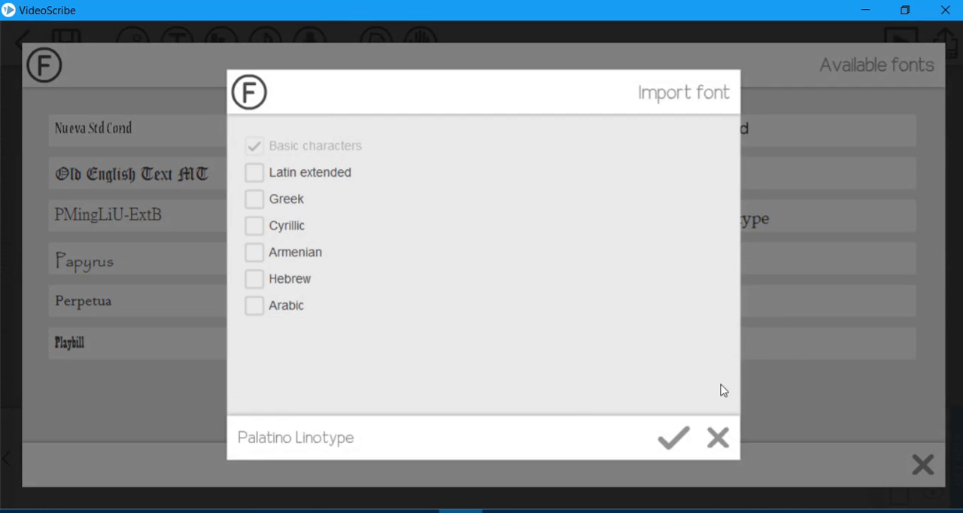
left_click(727, 449)
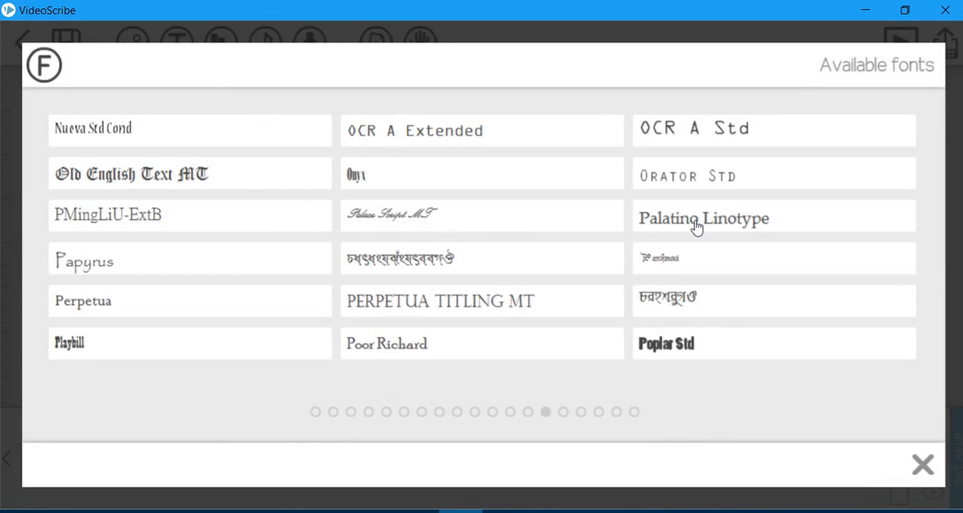
Import the Palatino Linotype font with the Latin extended, Greek, Cyrillic, Armenian, Hebrew and Arabic character sets.
left_click(696, 227)
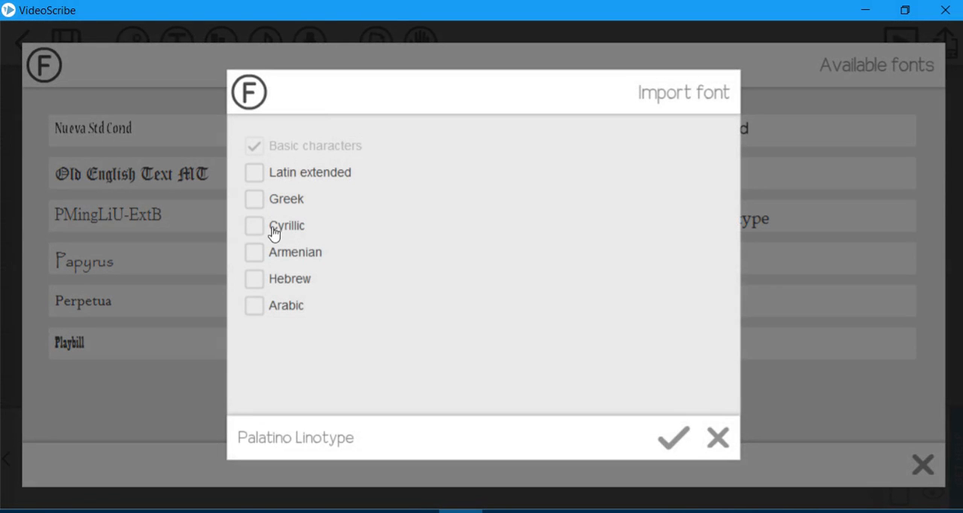
left_click(254, 173)
left_click(255, 198)
left_click(255, 226)
left_click(256, 252)
left_click(256, 279)
left_click(255, 305)
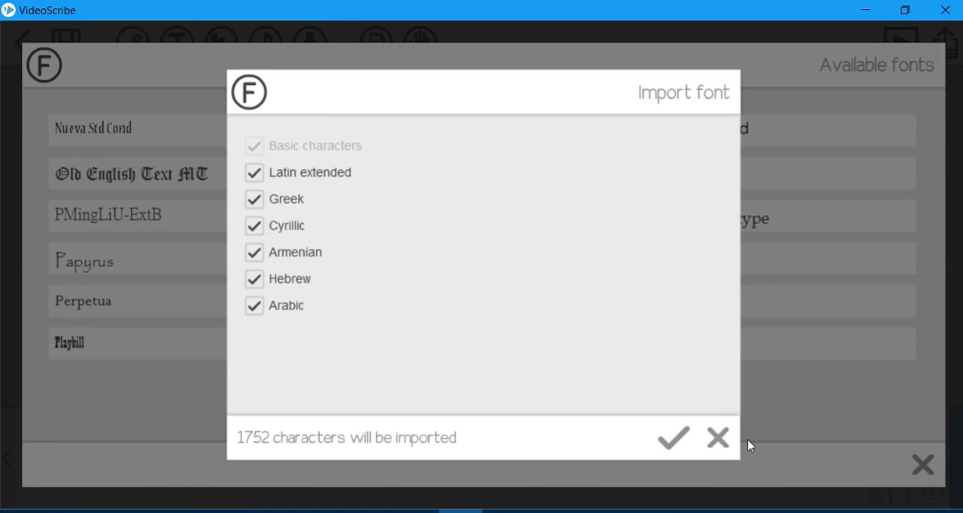
left_click(672, 447)
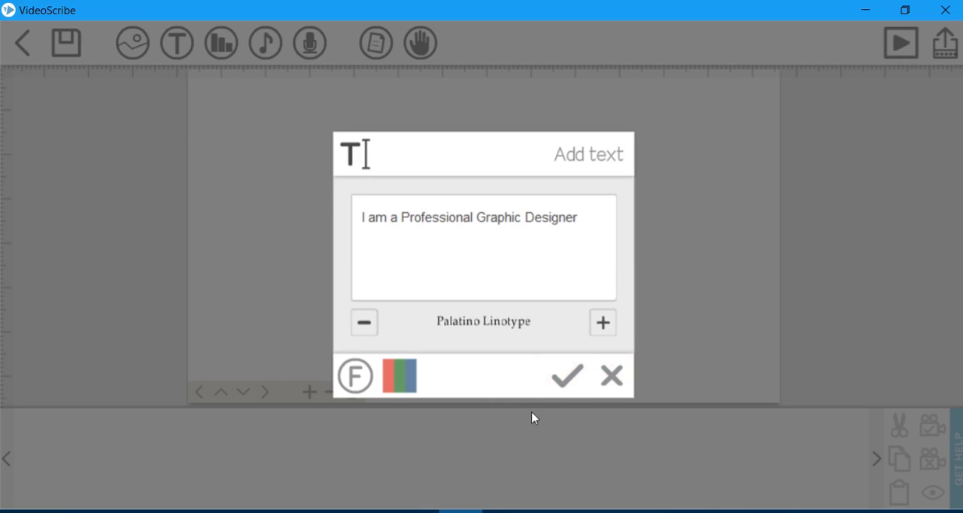
Place the Palatino Linotype message on the canvas and enlarge it beyond the page's width.
left_click(564, 388)
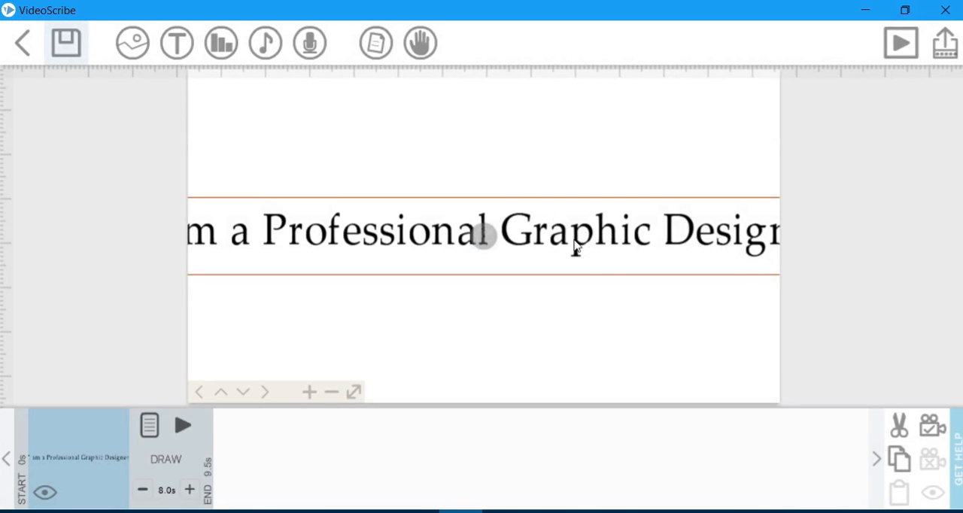
left_click(331, 391)
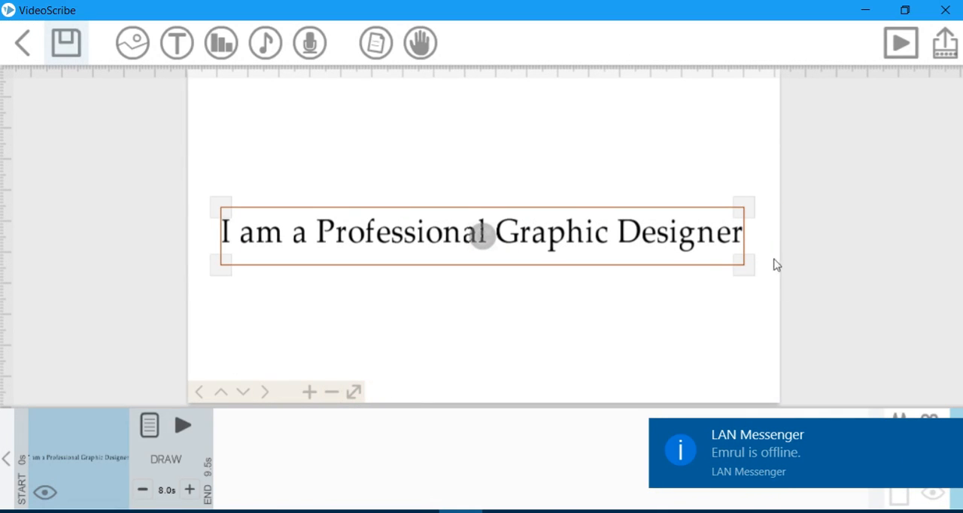
left_click_drag(740, 278, 758, 284)
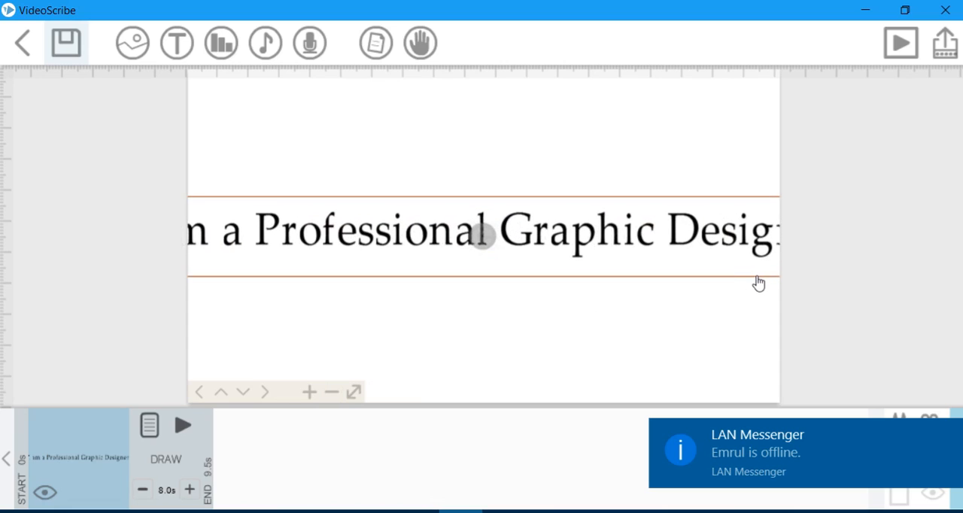
left_click_drag(757, 283, 796, 270)
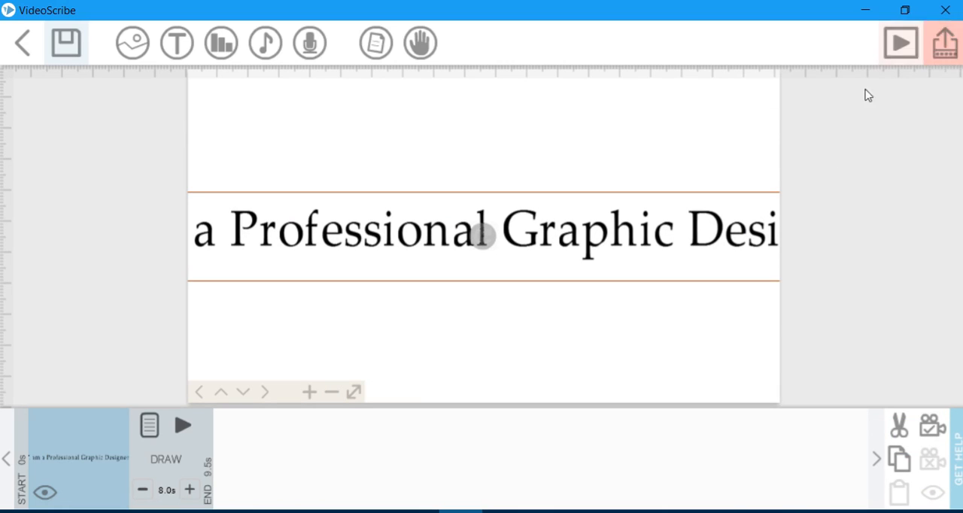
Enlarge the text line further, previewing the scribe before and after the change.
left_click(903, 51)
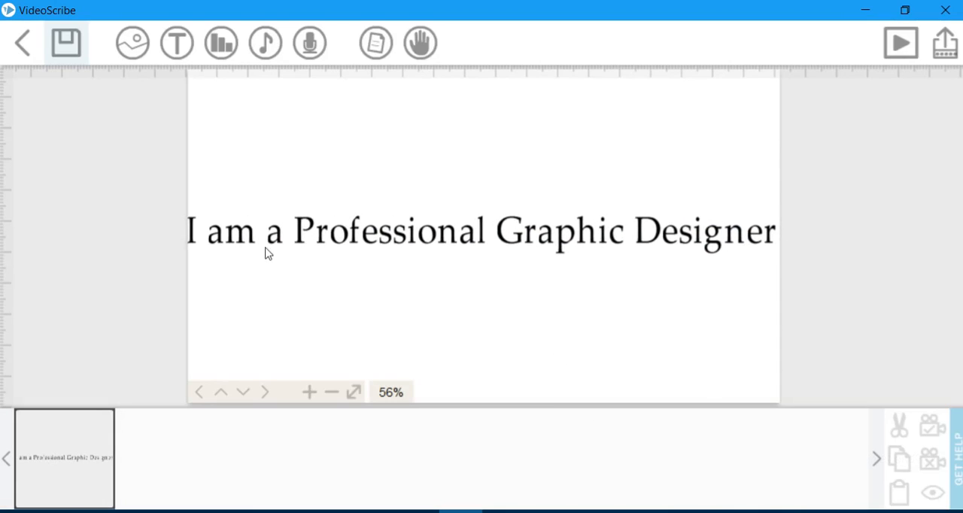
left_click(587, 235)
left_click_drag(775, 282, 852, 324)
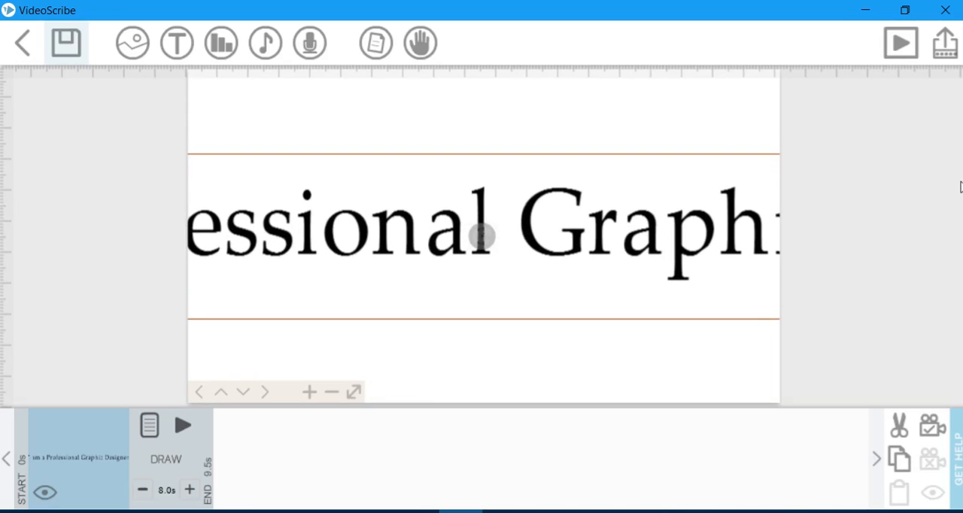
left_click(901, 43)
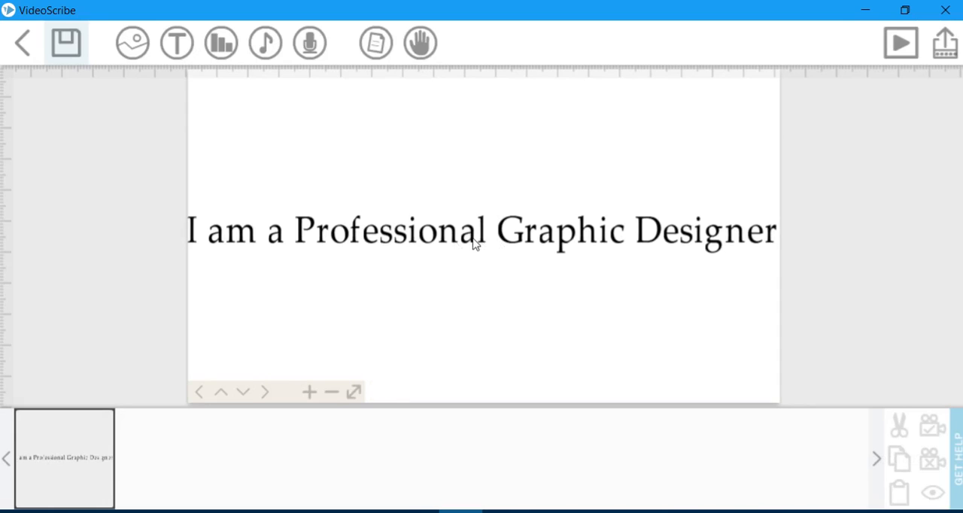
Add the image of a man presenting at a whiteboard from the People category of the base library.
left_click_drag(468, 244, 467, 167)
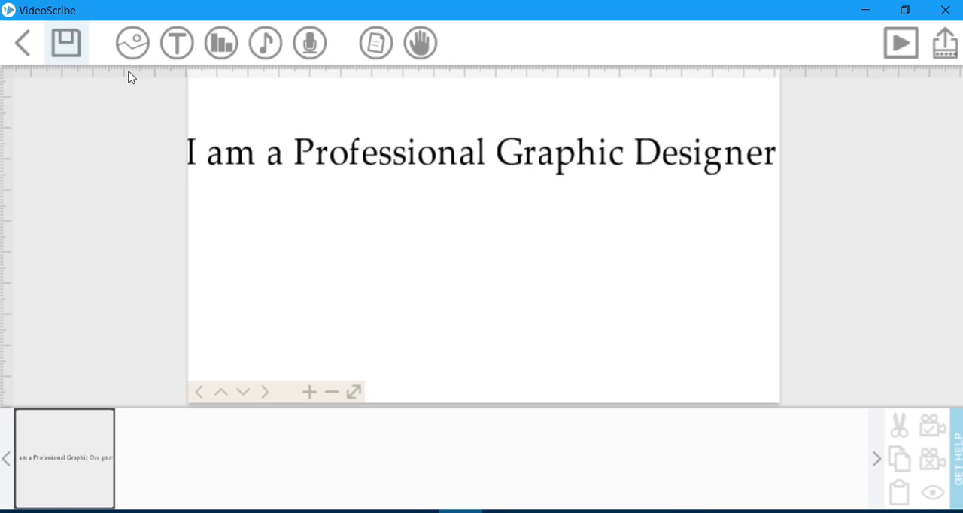
left_click(133, 42)
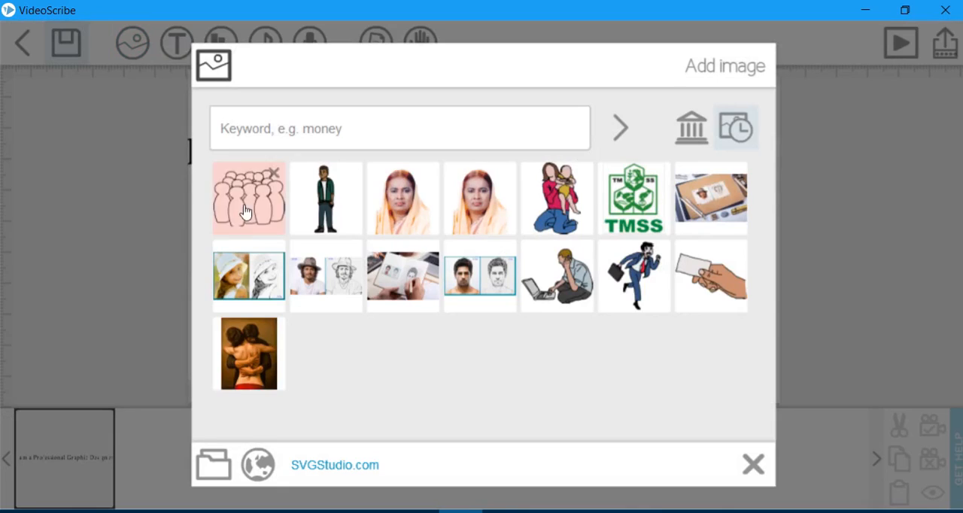
left_click(755, 464)
left_click(138, 59)
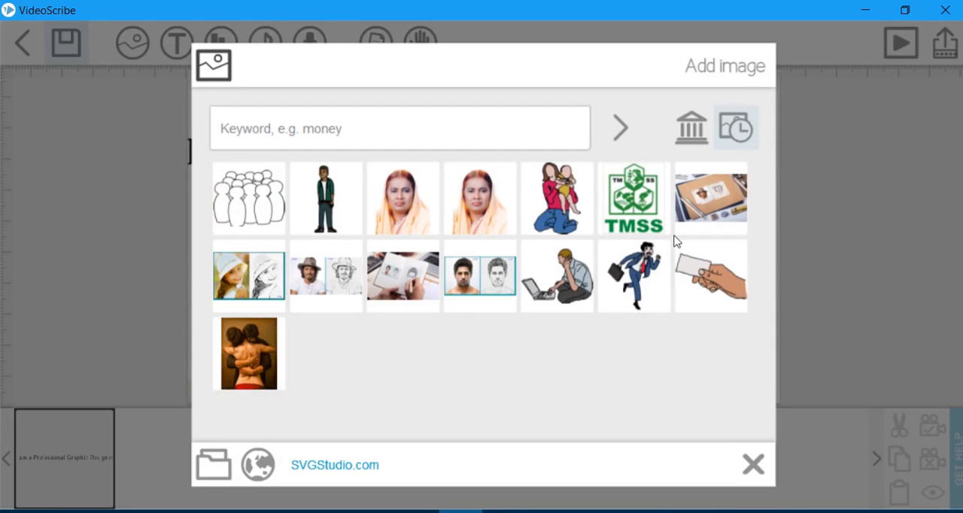
left_click(690, 127)
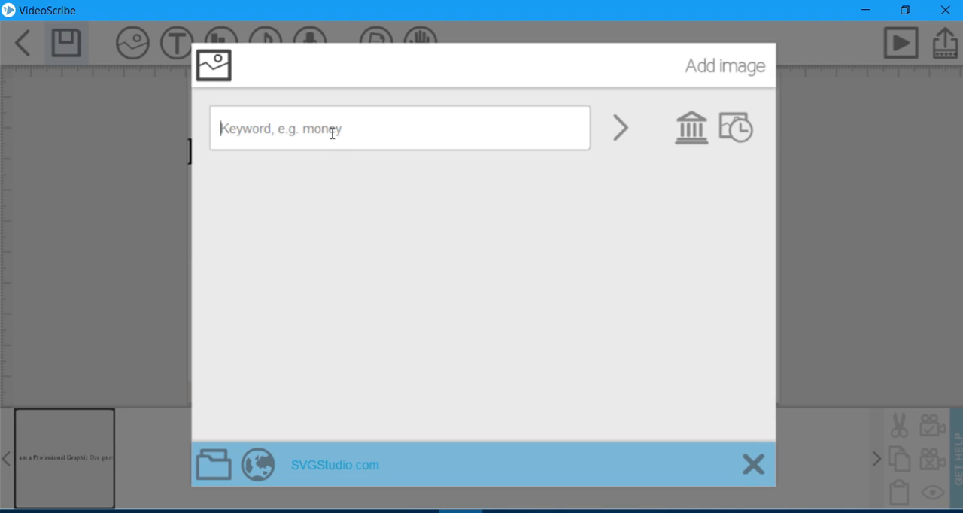
left_click(689, 143)
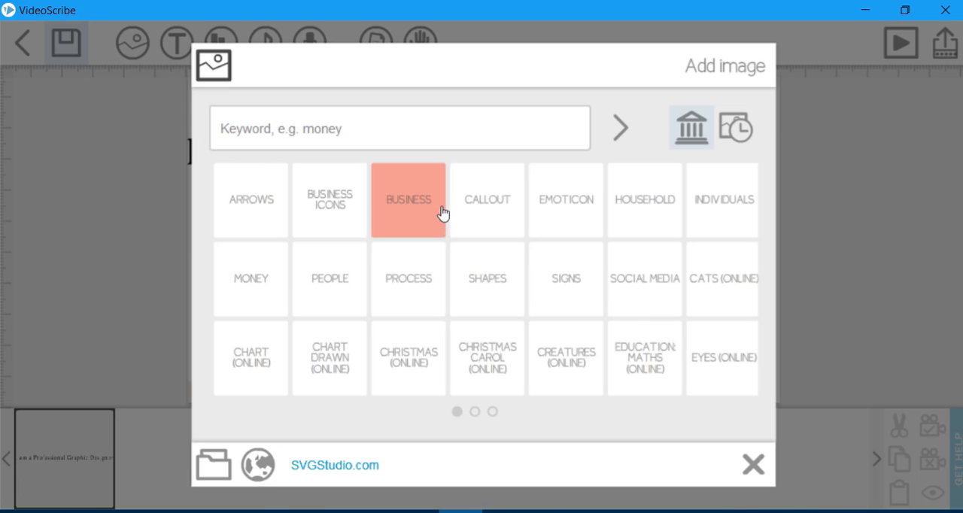
left_click(331, 285)
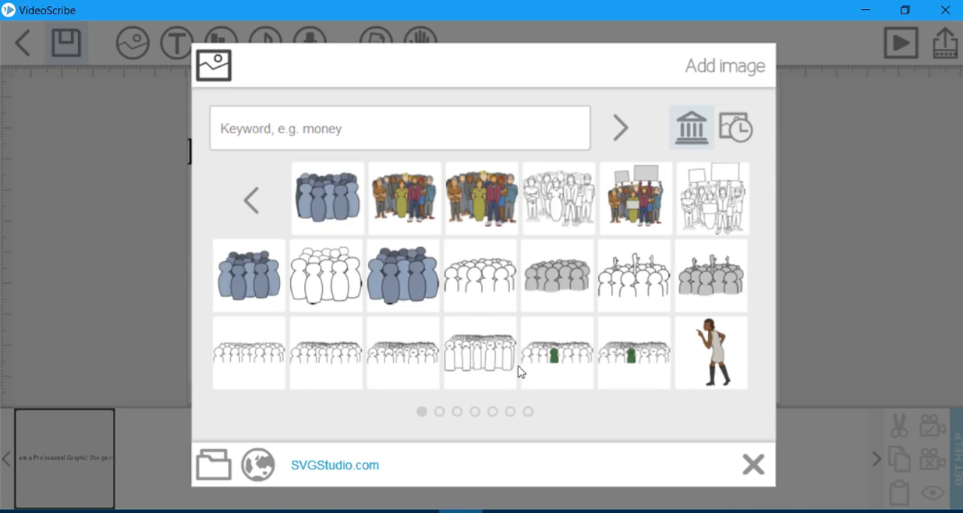
scroll(516, 361, "down", 2)
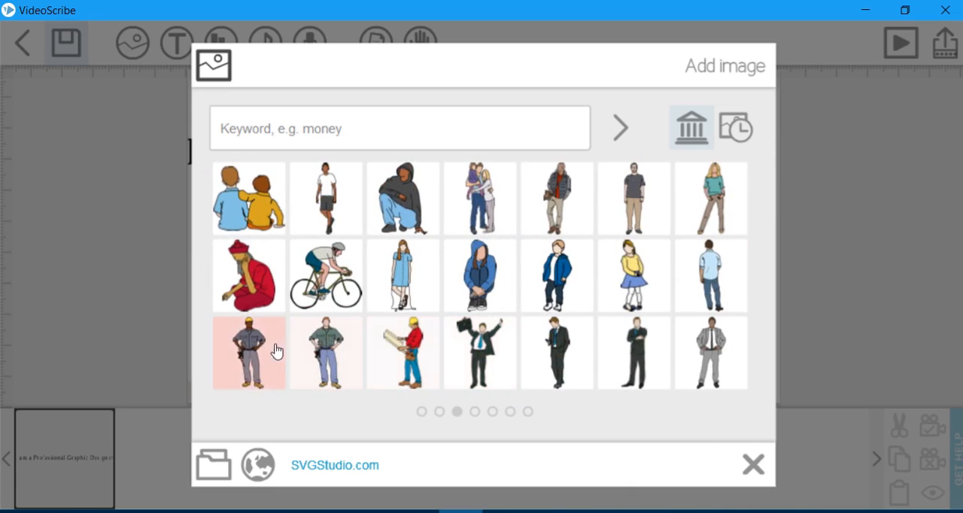
scroll(276, 350, "up", 1)
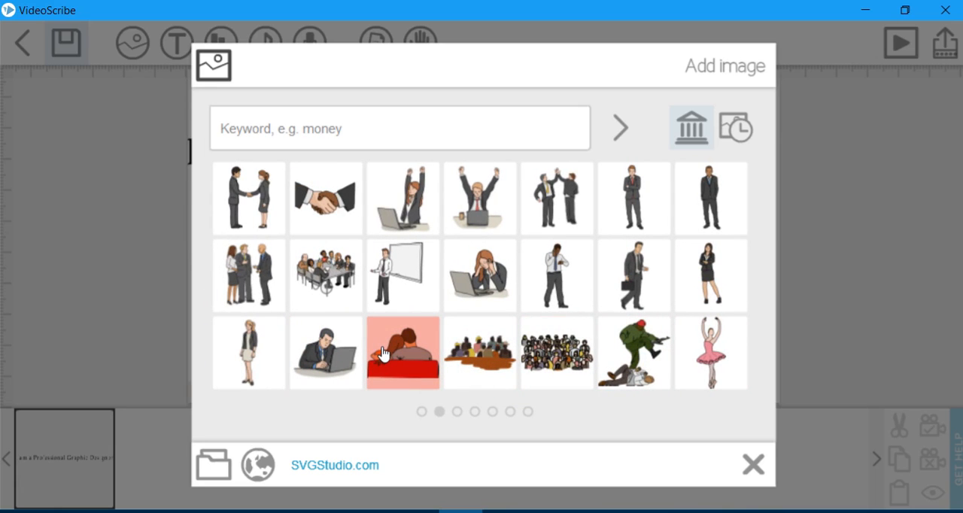
left_click(390, 272)
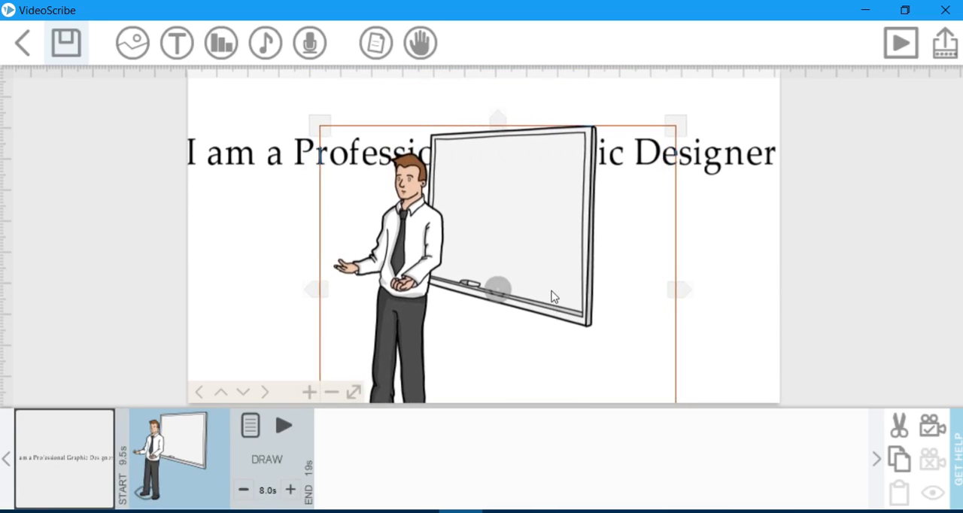
Shrink the whiteboard presenter image and move it below the left half of the text line.
left_click_drag(301, 87, 366, 149)
left_click_drag(416, 245, 313, 265)
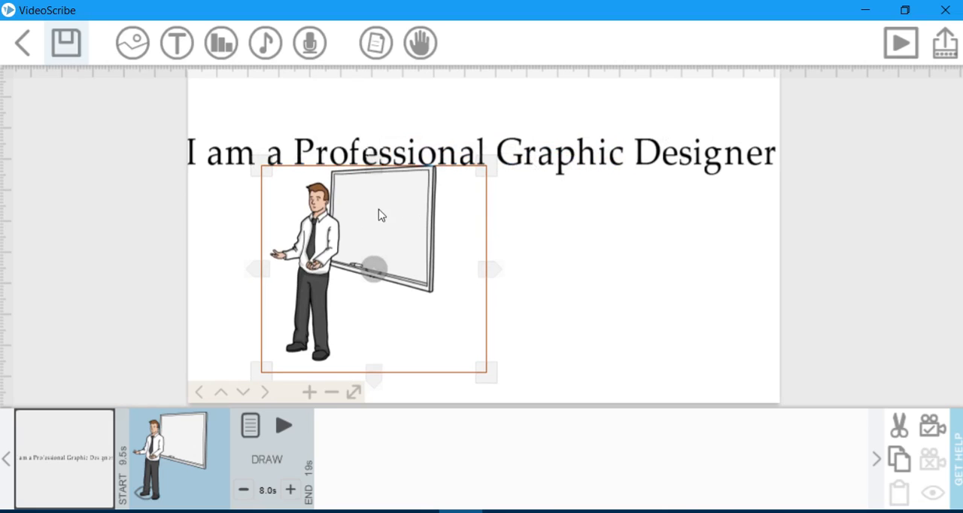
mouse_move(585, 148)
left_mouse_down()
mouse_move(641, 248)
mouse_move(591, 148)
left_mouse_up()
left_click(378, 246)
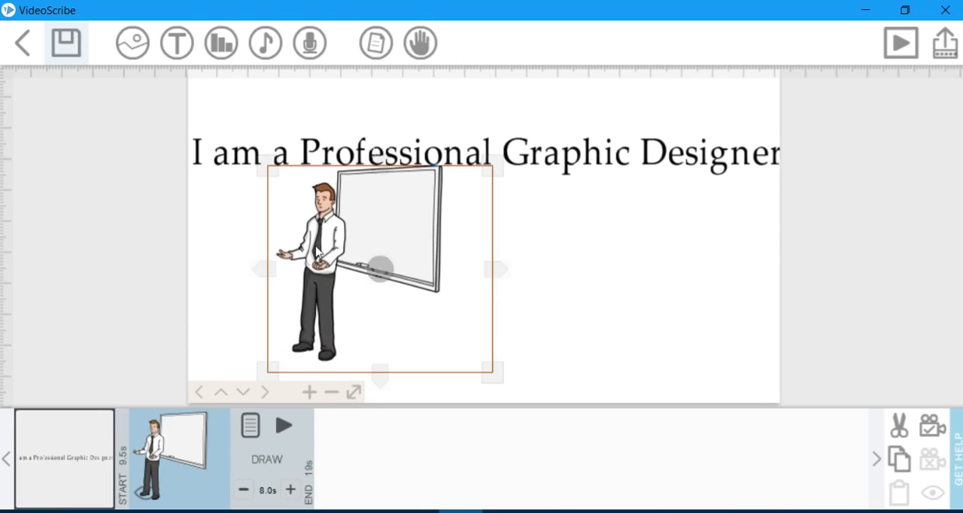
Raise the presenter image on the page, then shrink the text line and position it below the whiteboard.
left_click_drag(317, 252, 307, 224)
left_click(601, 163)
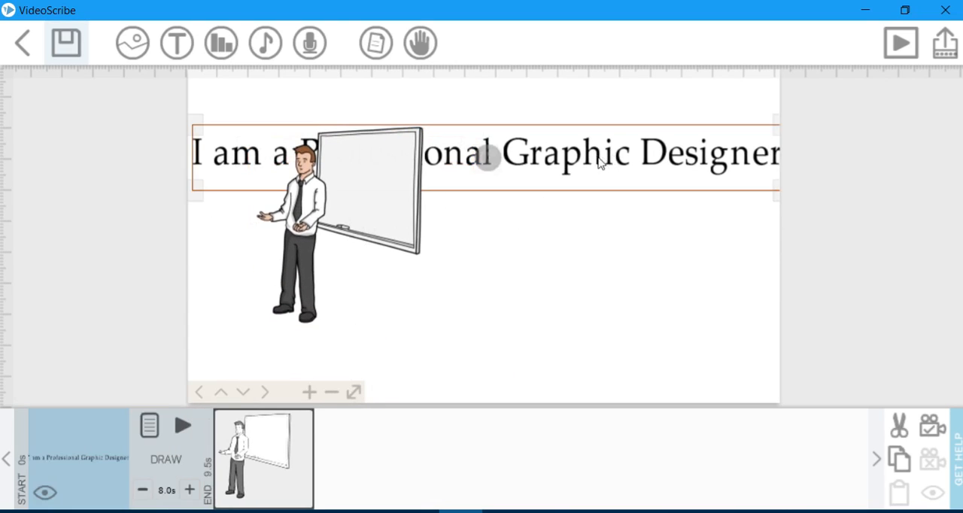
left_click_drag(487, 158, 669, 301)
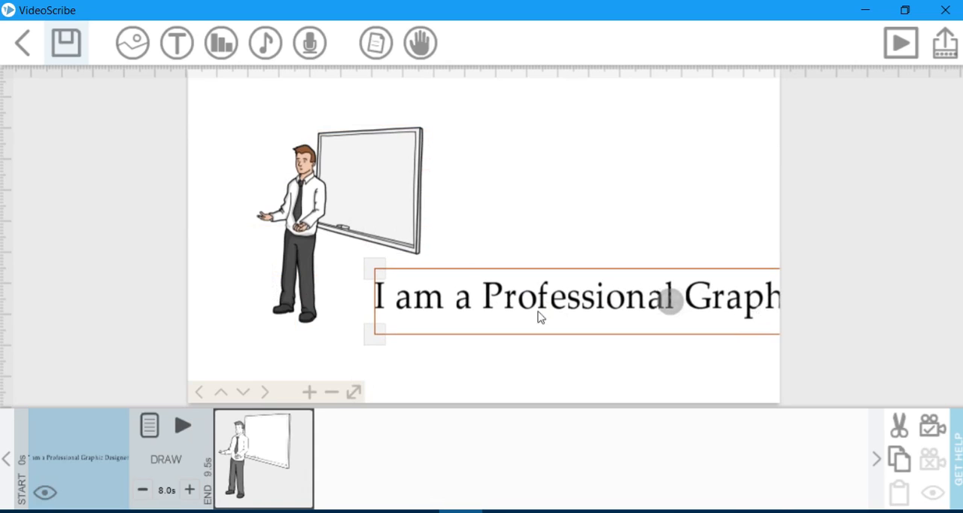
left_click_drag(376, 274, 487, 295)
left_click_drag(685, 302, 528, 286)
left_click(274, 450)
left_click(578, 337)
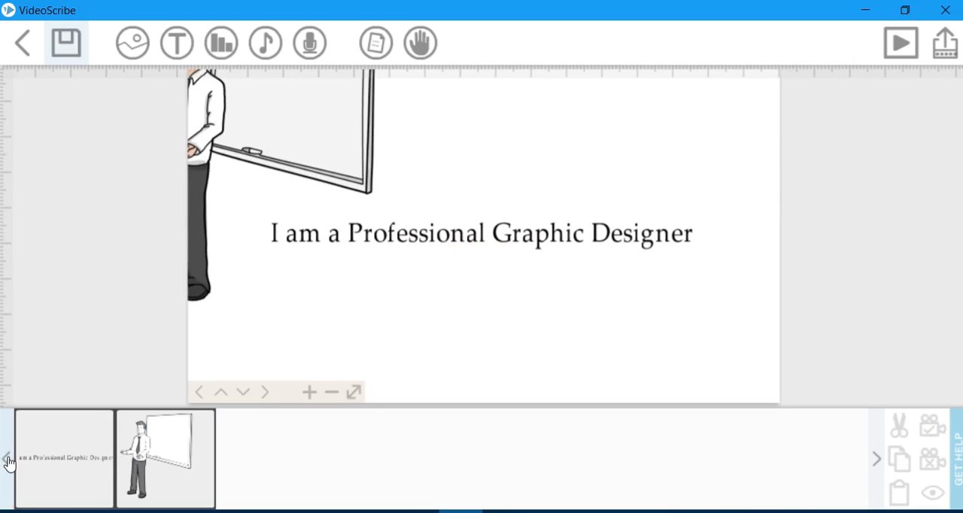
Reorder the timeline so the text line follows the presenter image, and rotate the text to a steep diagonal.
left_click(53, 460)
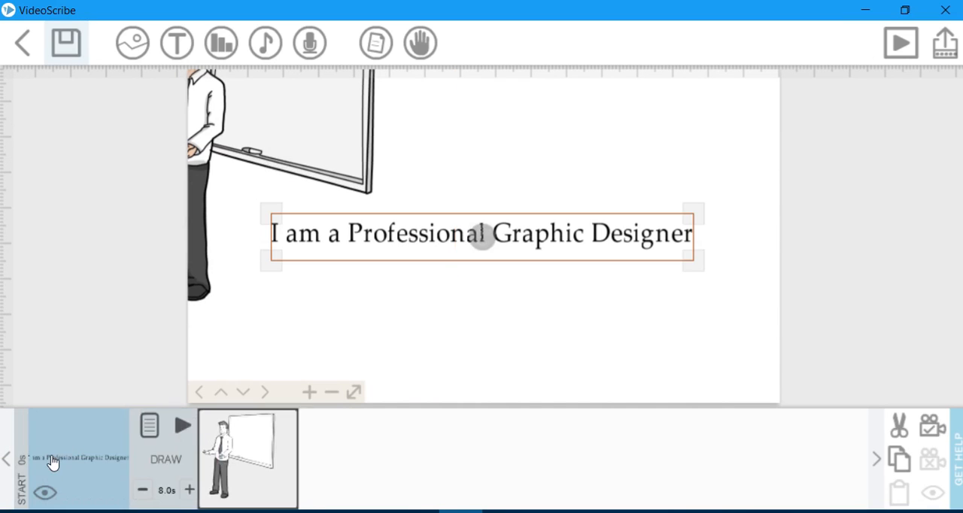
left_click_drag(145, 464, 225, 467)
left_click_drag(485, 244, 463, 197)
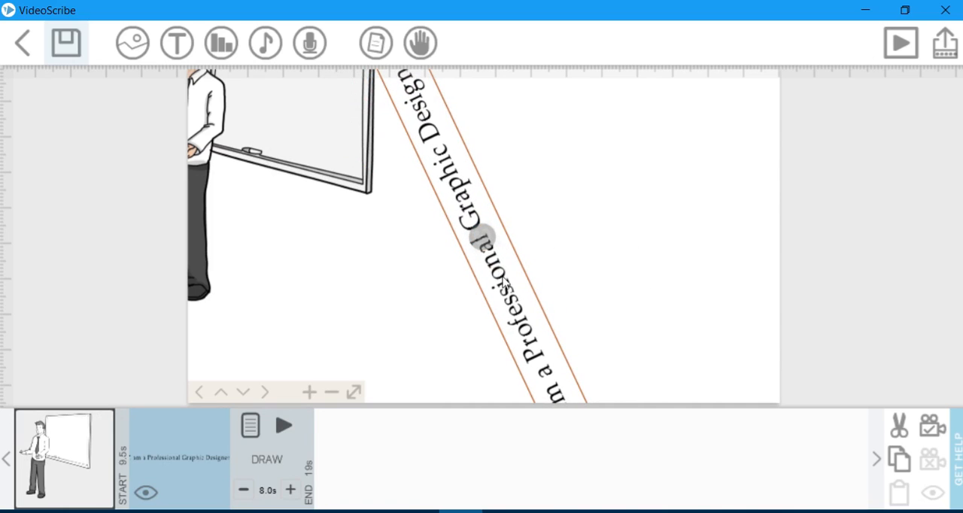
left_click(573, 273)
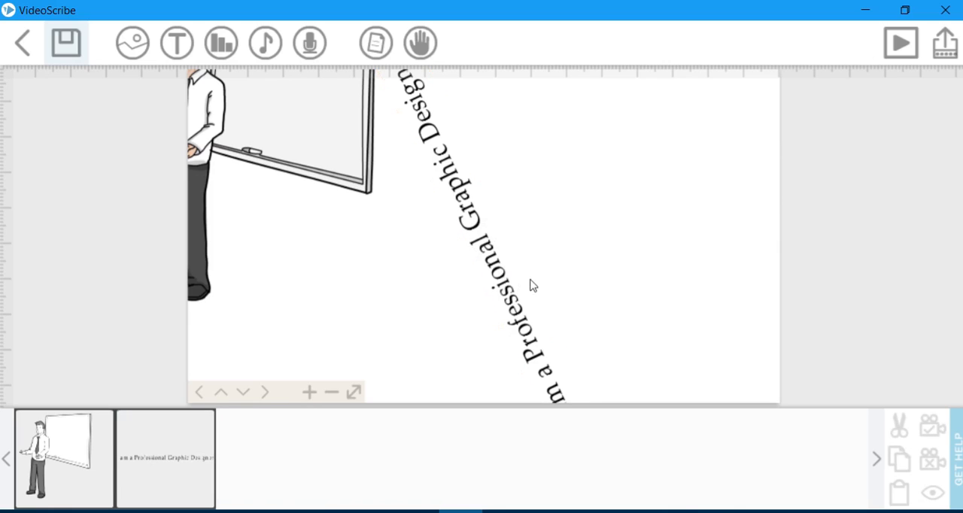
Shrink the diagonal text line beside the presenter image.
left_click(498, 287)
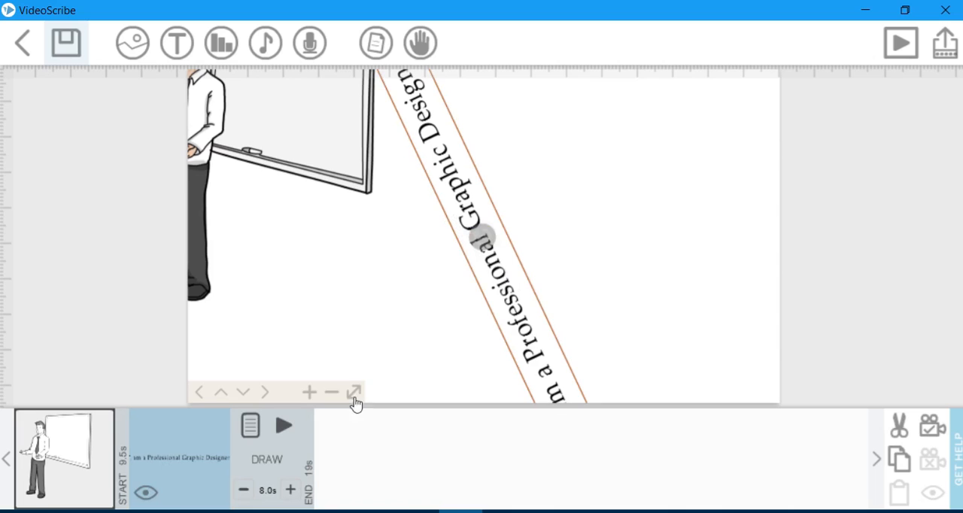
left_click(332, 391)
left_click(332, 392)
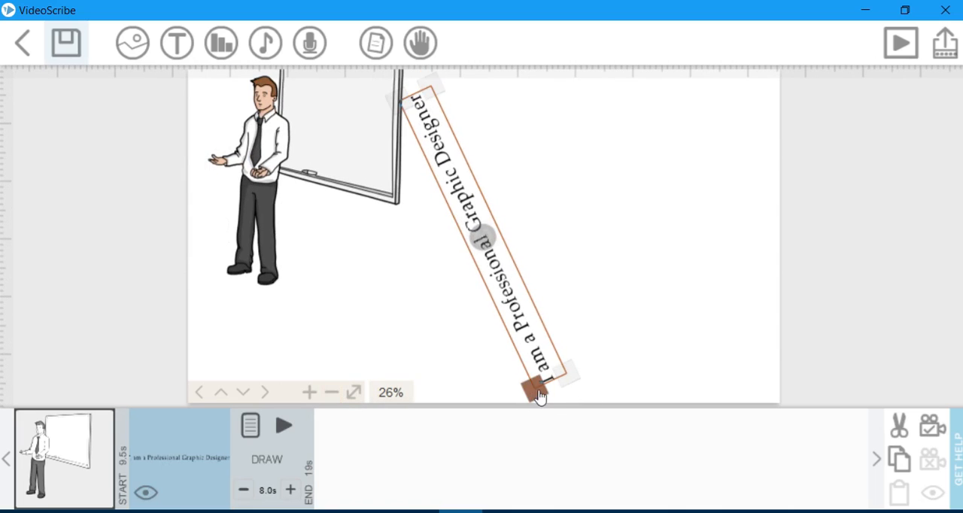
left_click_drag(535, 396, 561, 443)
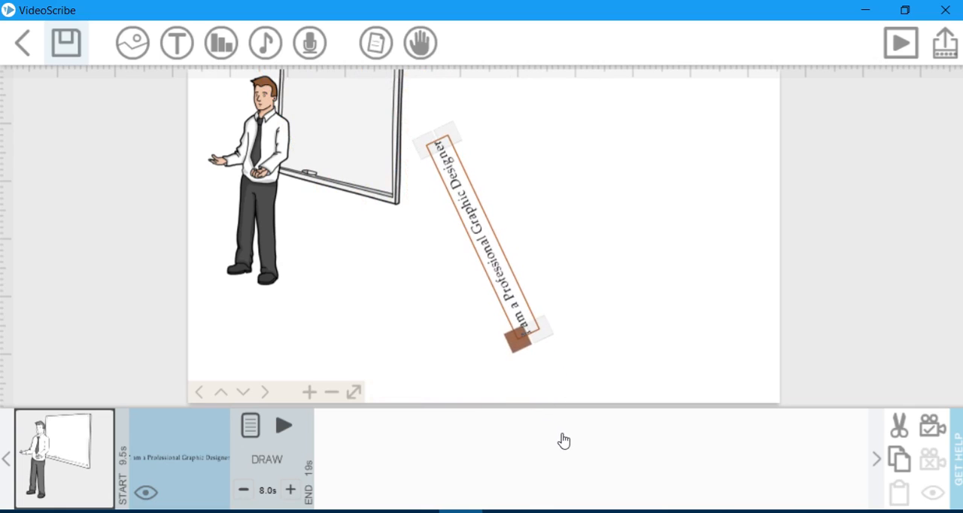
left_click_drag(545, 329, 556, 372)
left_click_drag(443, 121, 402, 113)
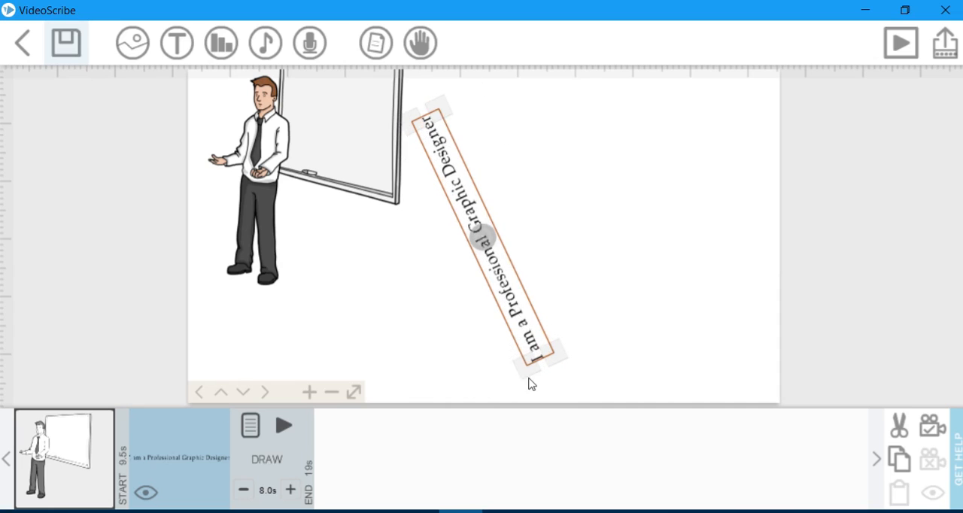
mouse_move(529, 366)
left_mouse_down()
mouse_move(533, 375)
mouse_move(531, 354)
left_mouse_up()
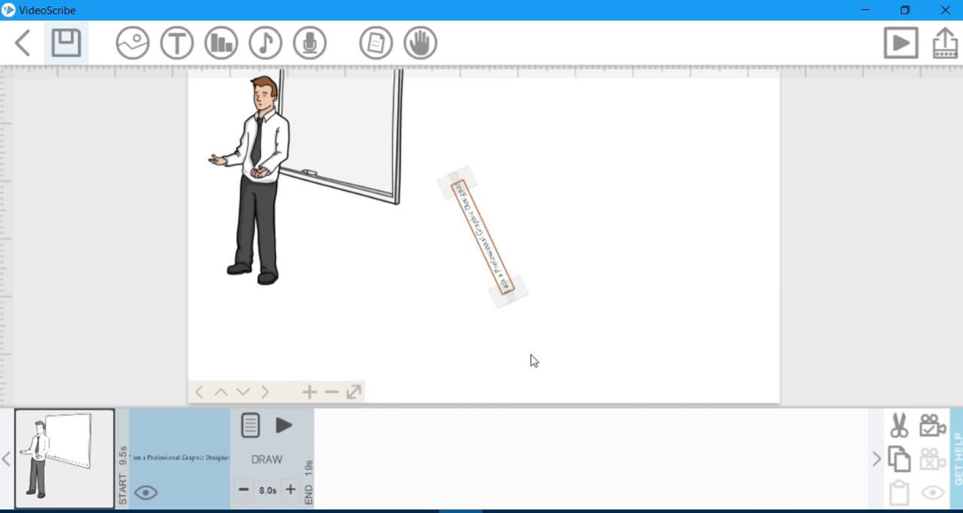
left_click_drag(511, 288, 514, 298)
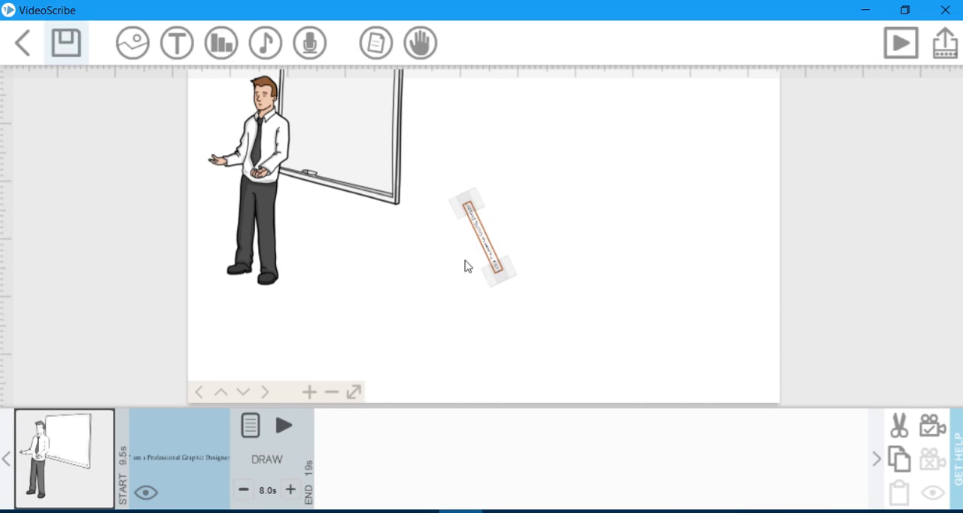
Readjust the diagonal text line's size and position, and preview the scribe.
left_click(198, 455)
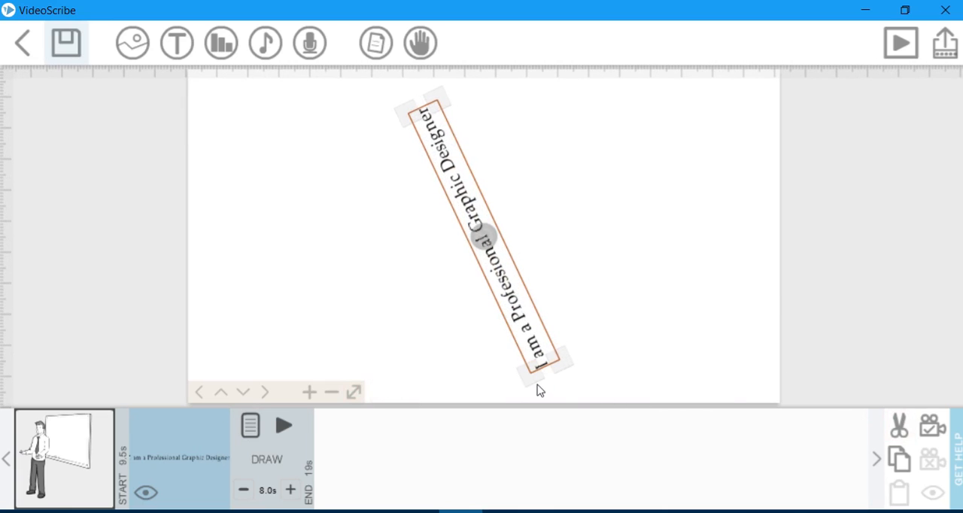
left_click(490, 390)
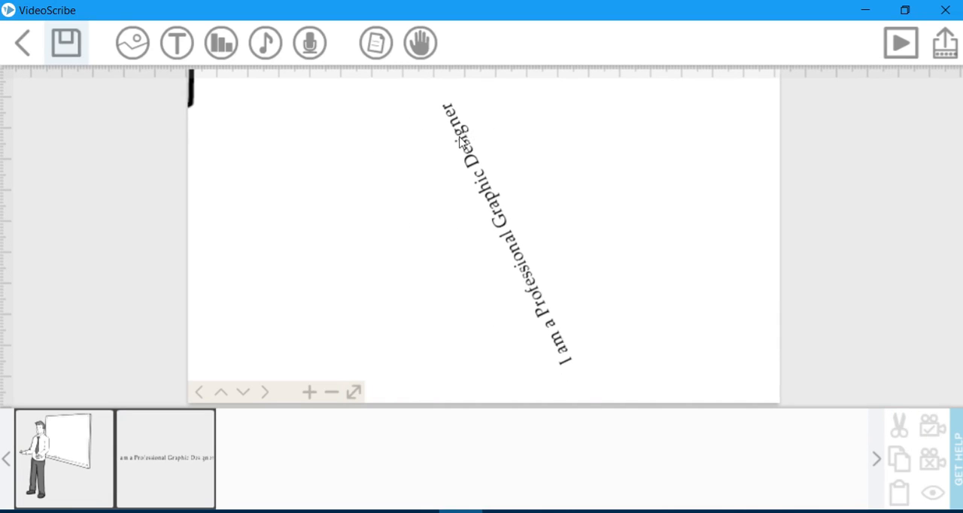
left_click(482, 183)
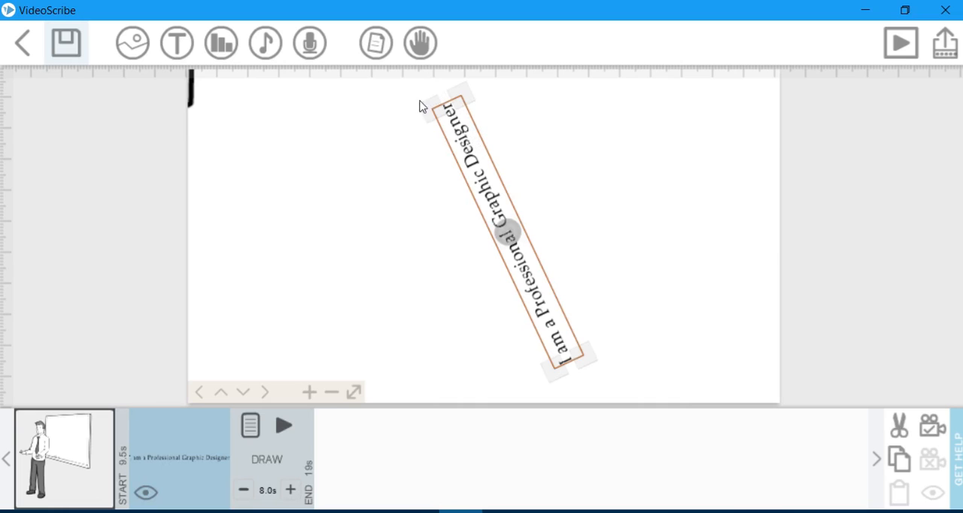
left_click_drag(409, 101, 480, 134)
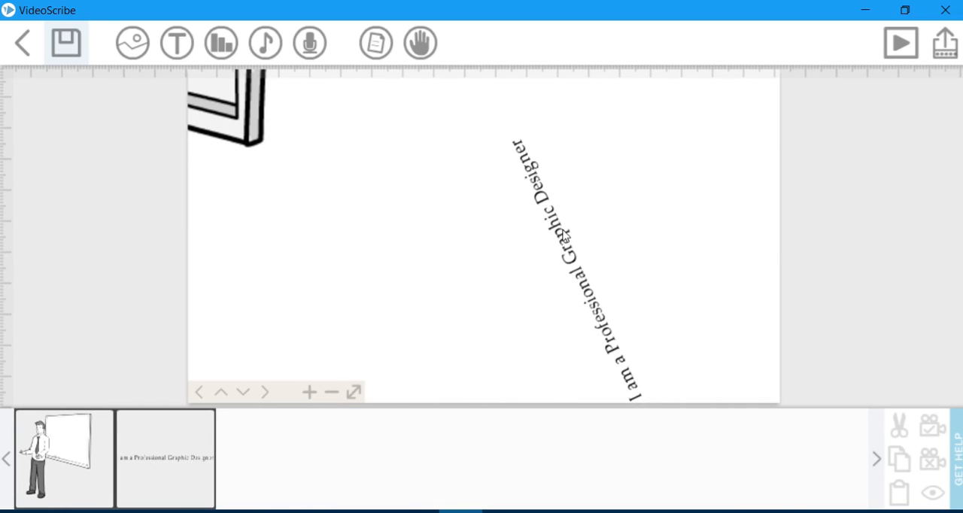
left_click(564, 235)
left_click(901, 43)
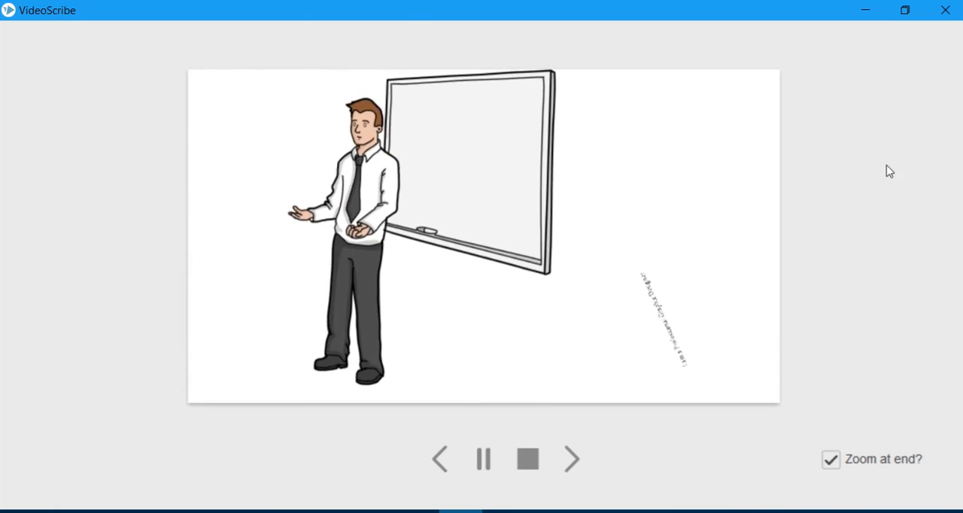
Replace the diagonal text line with a new Palatino Linotype text reading "I am a professional Graphic Designer.".
left_click(667, 328)
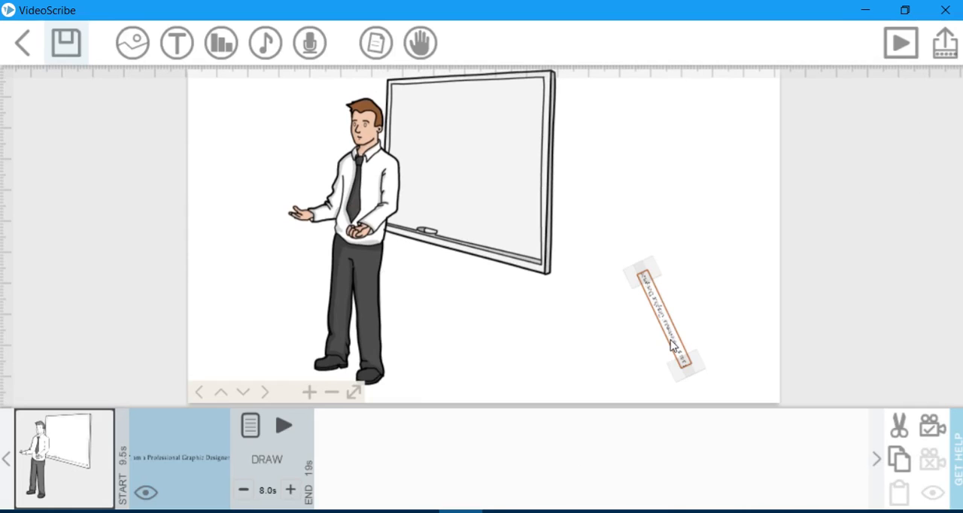
left_click(901, 431)
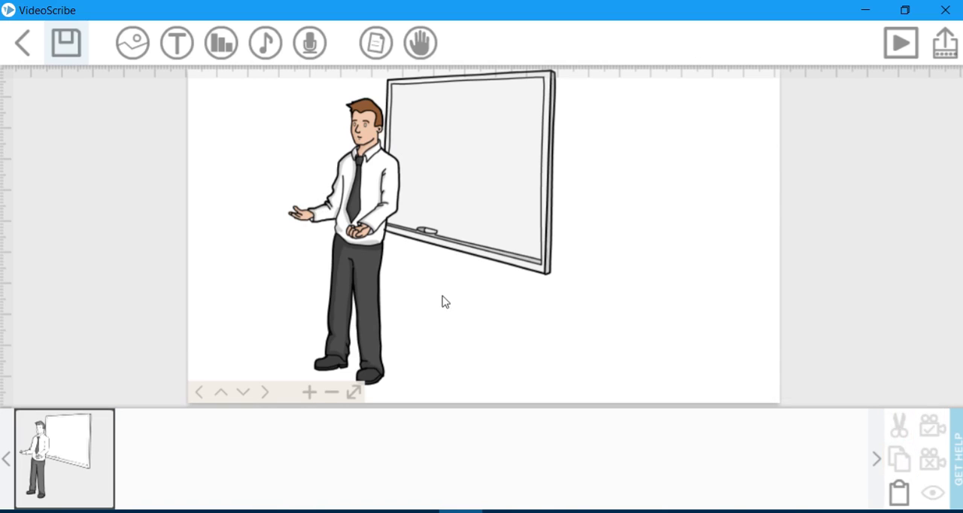
left_click(177, 42)
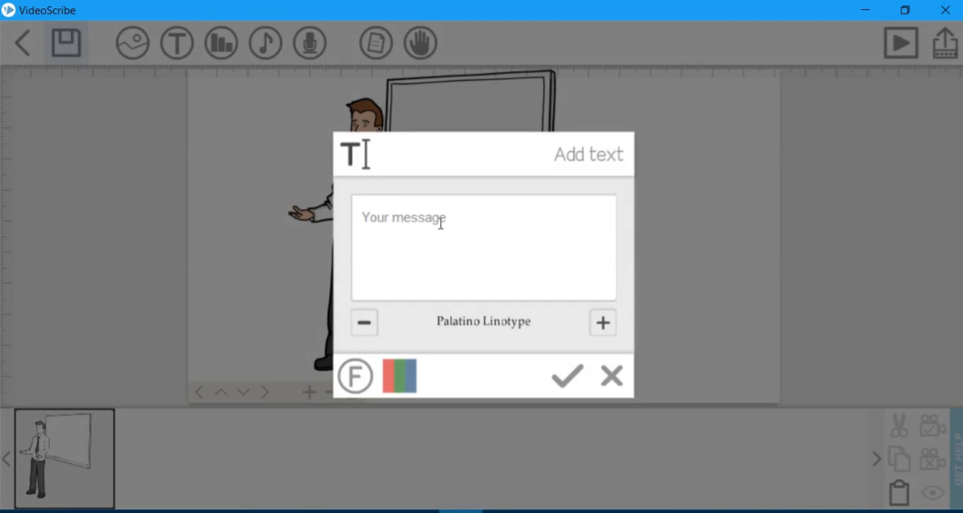
type("I")
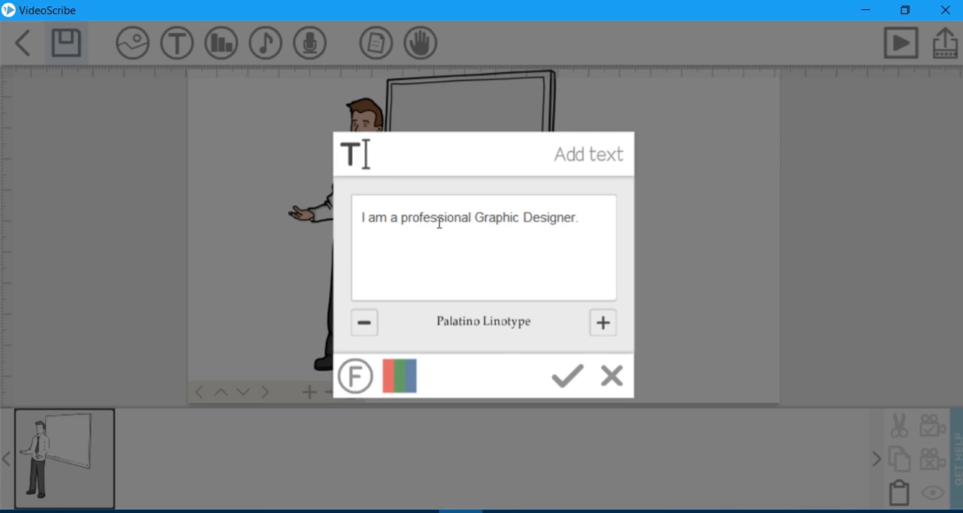
left_click(570, 385)
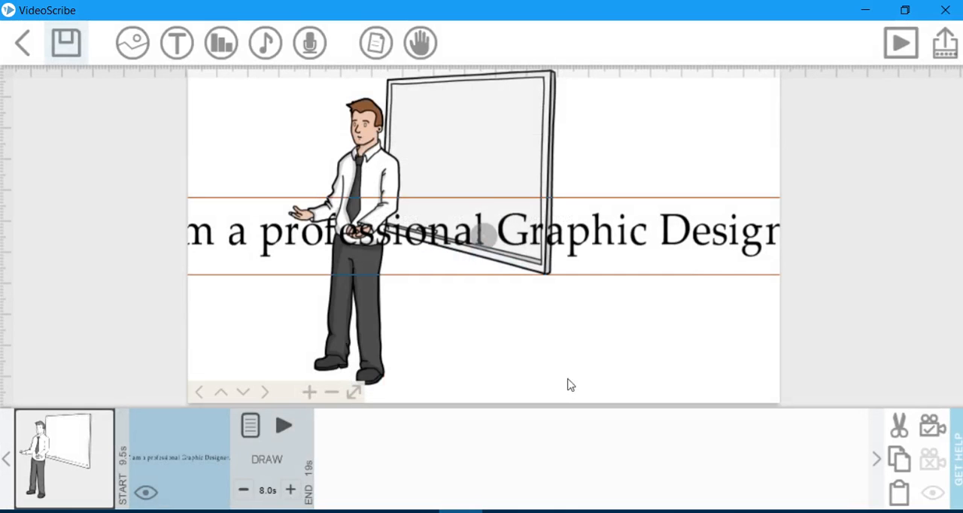
Move the presenter image to the left half of the page and enlarge it.
left_click(327, 404)
left_click(330, 403)
left_click(331, 402)
left_click(334, 401)
left_click(333, 400)
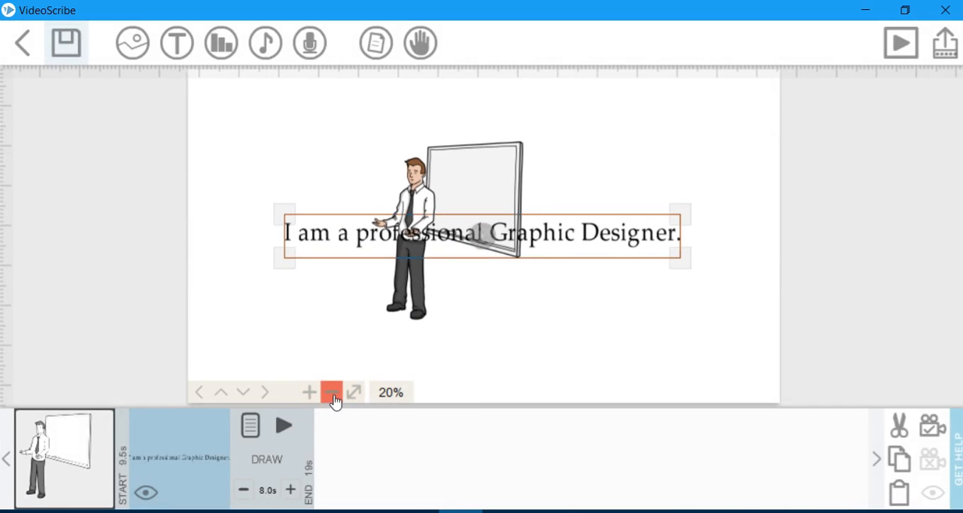
left_click(419, 182)
left_click_drag(419, 183, 311, 166)
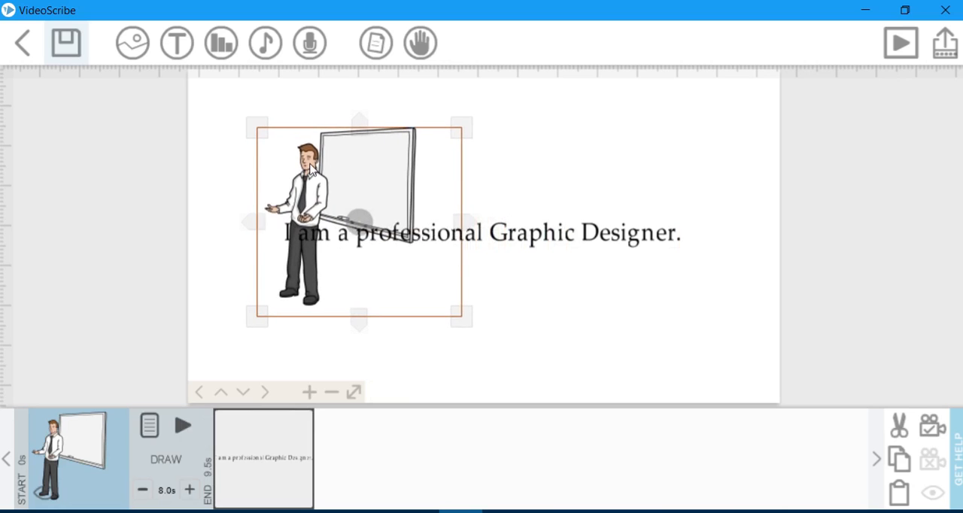
left_click_drag(467, 324, 504, 365)
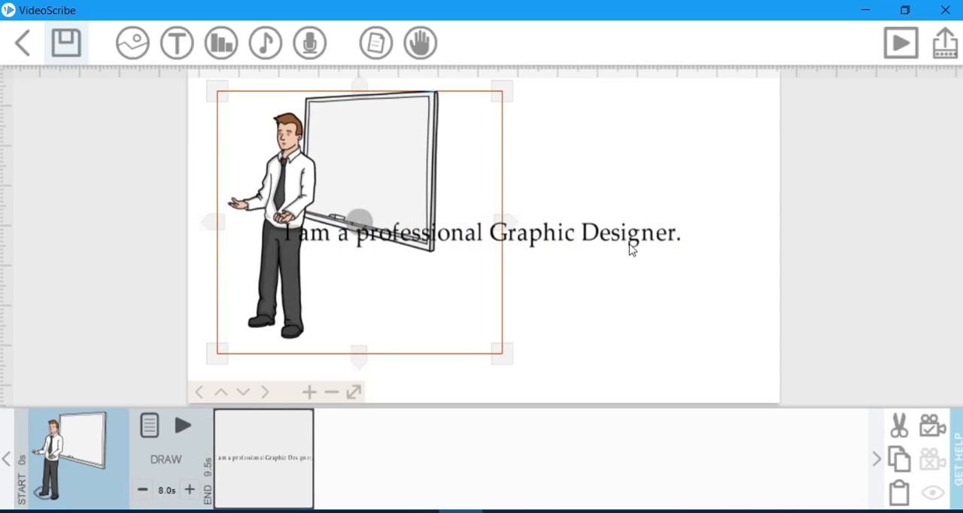
Shrink the new text line to fit inside the upper part of the drawn whiteboard, and preview the scribe.
left_click(600, 239)
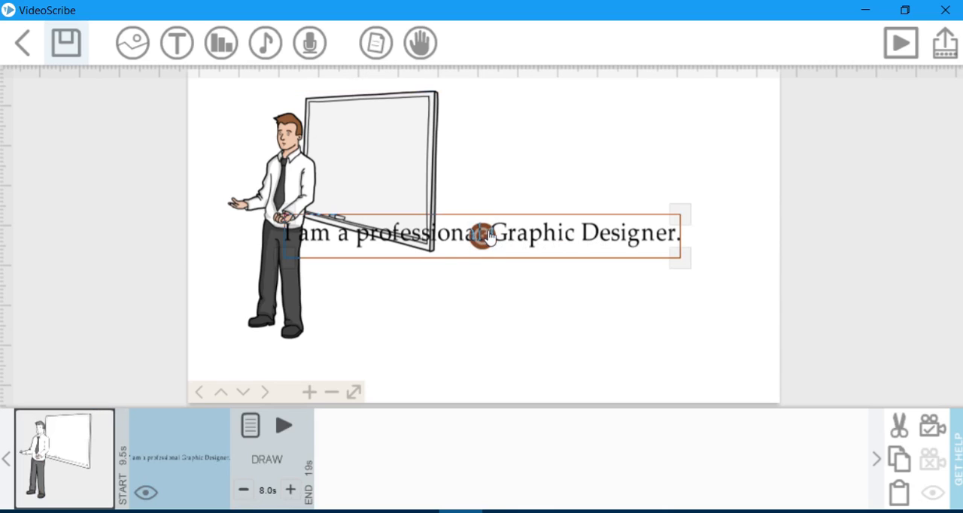
mouse_move(607, 237)
left_mouse_down()
mouse_move(594, 237)
mouse_move(616, 238)
left_mouse_up()
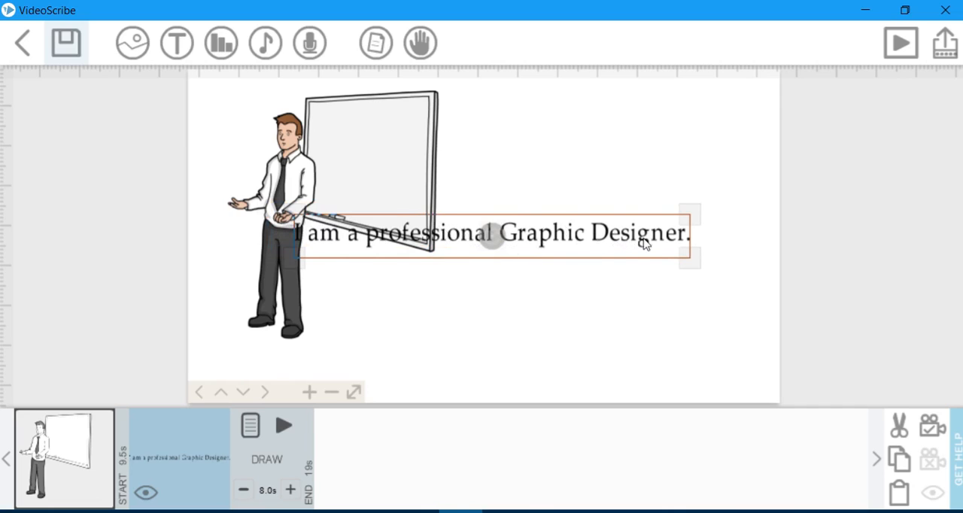
left_click_drag(689, 263, 510, 137)
left_click_drag(591, 131, 433, 132)
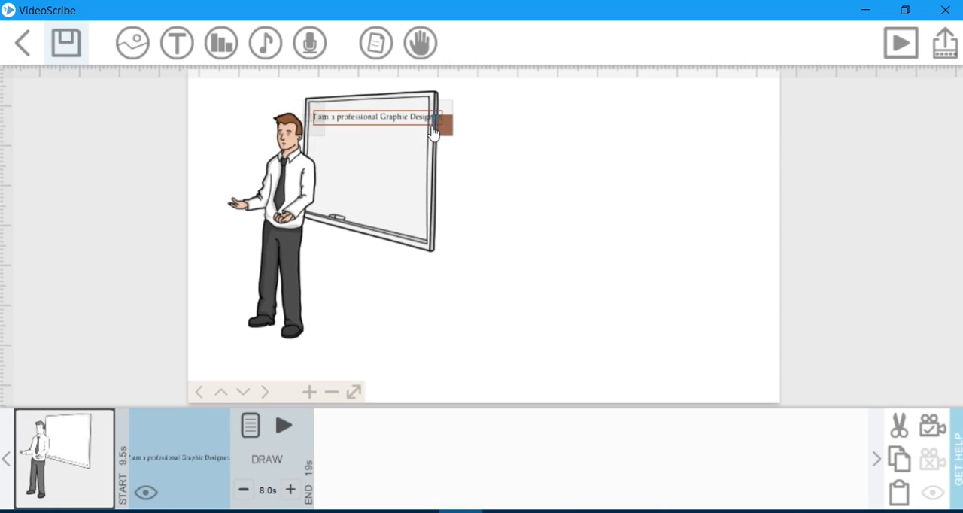
left_click(307, 393)
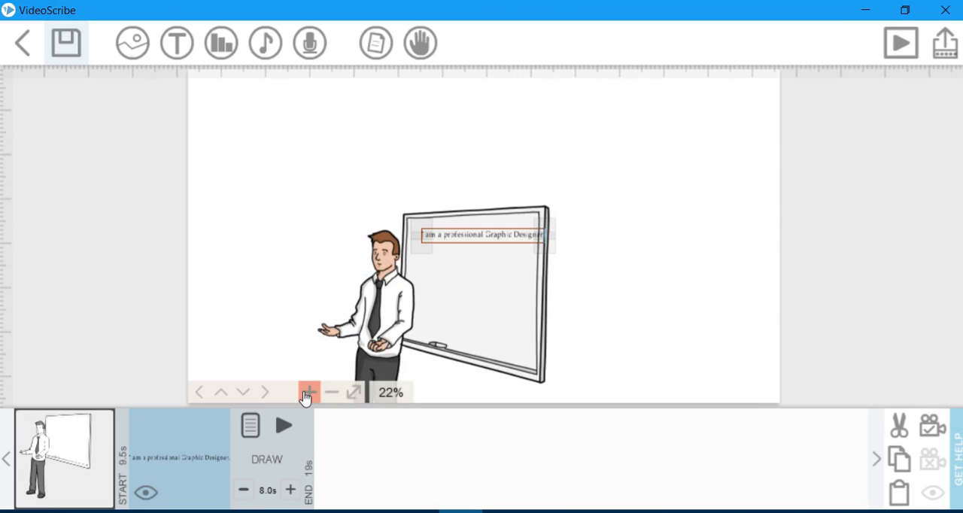
left_click_drag(511, 238, 503, 239)
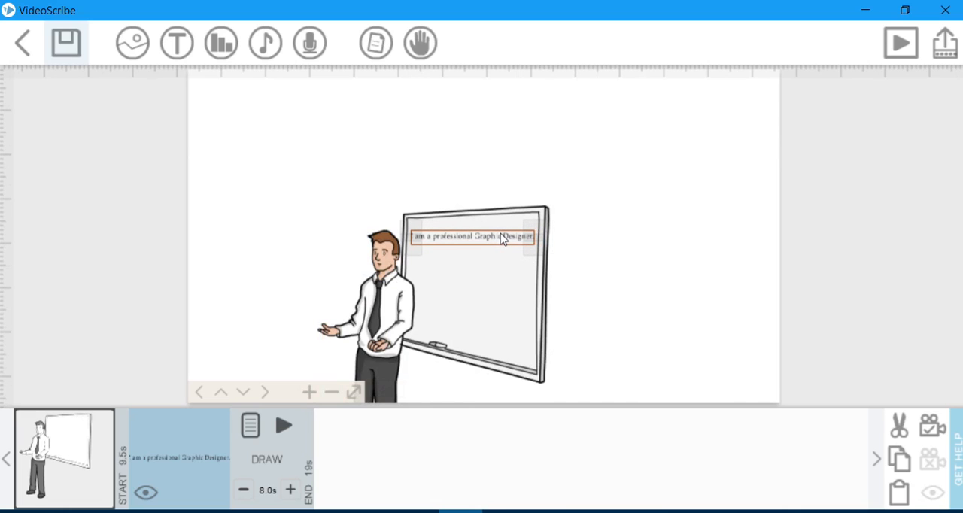
left_click(900, 43)
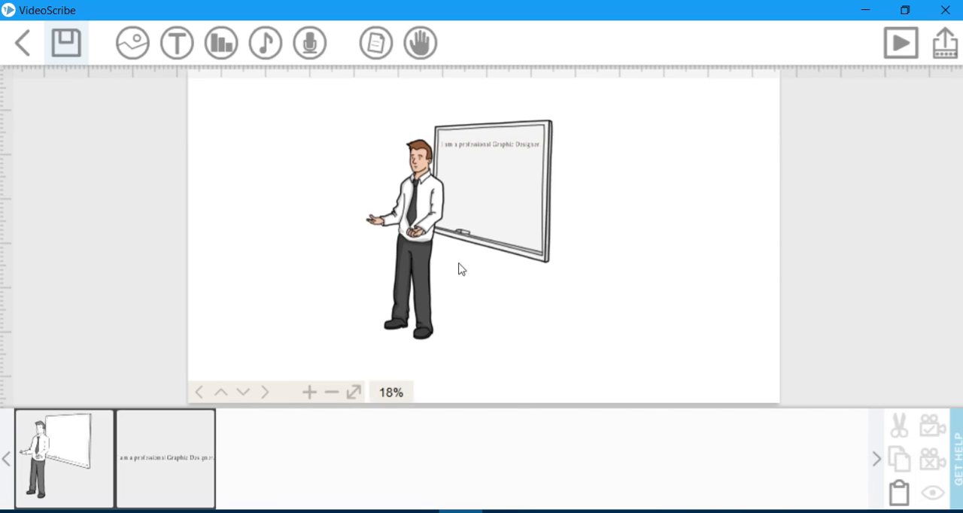
Enlarge the presenter image relative to the text and shift it slightly left.
left_click(423, 213)
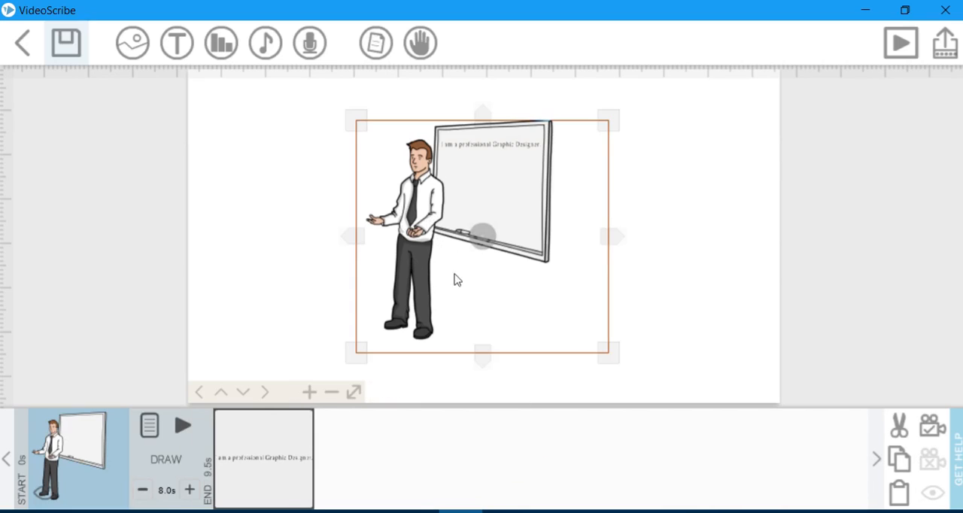
left_click(333, 394)
left_click(333, 394)
left_click(334, 394)
left_click_drag(544, 290, 629, 402)
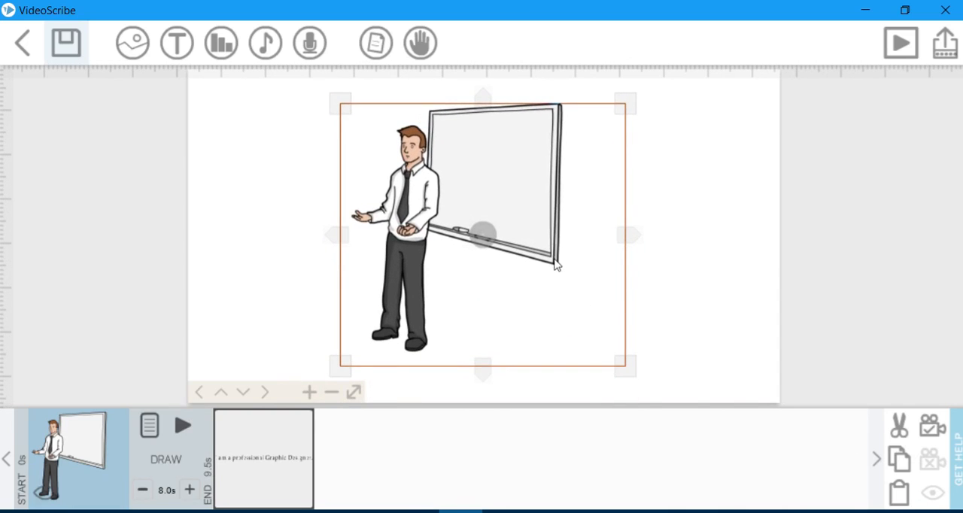
left_click_drag(555, 247, 520, 248)
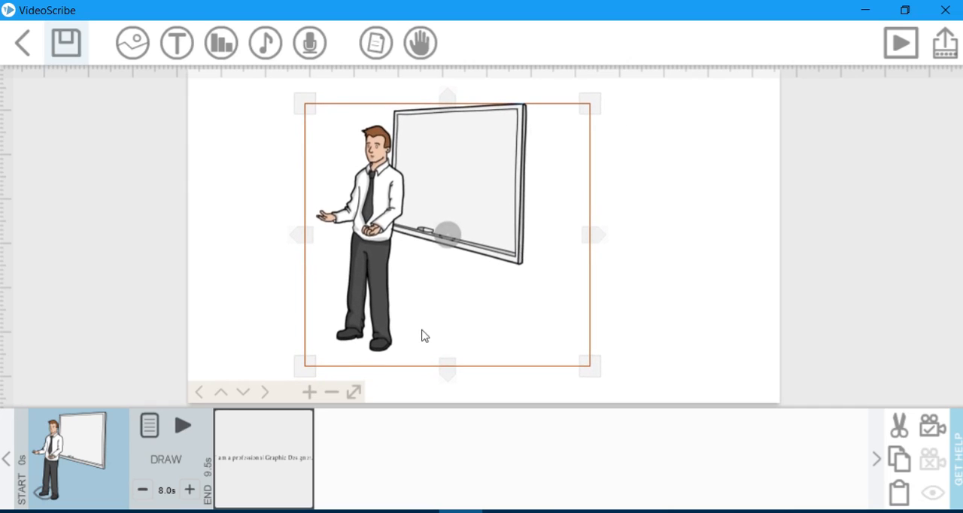
Enlarge the tiny "I am a professional Graphic Designer." text line on the drawn whiteboard to a readable size.
left_click(265, 457)
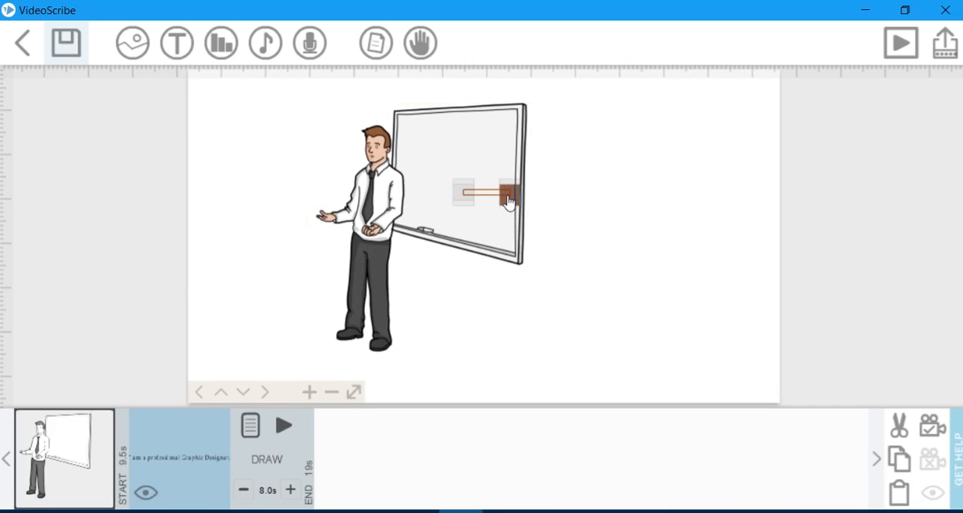
left_click_drag(466, 213, 453, 229)
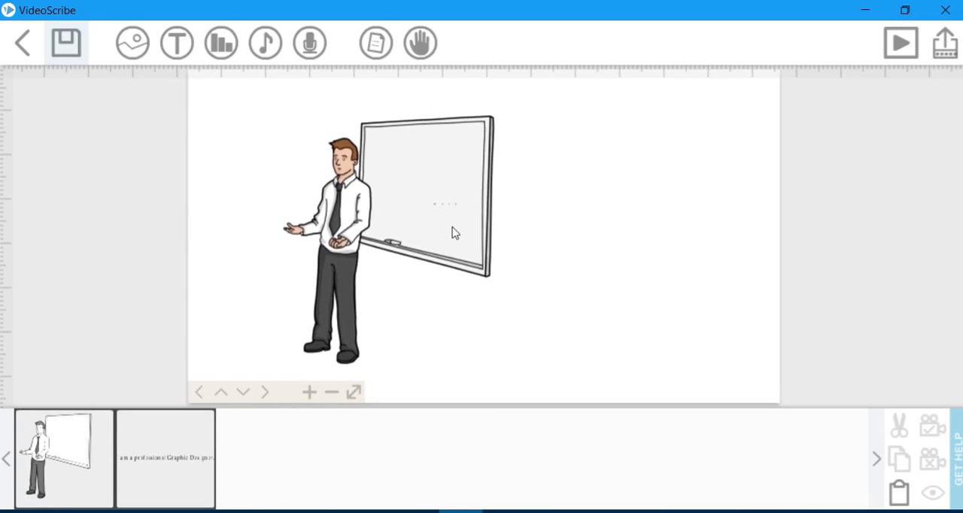
left_click(446, 209)
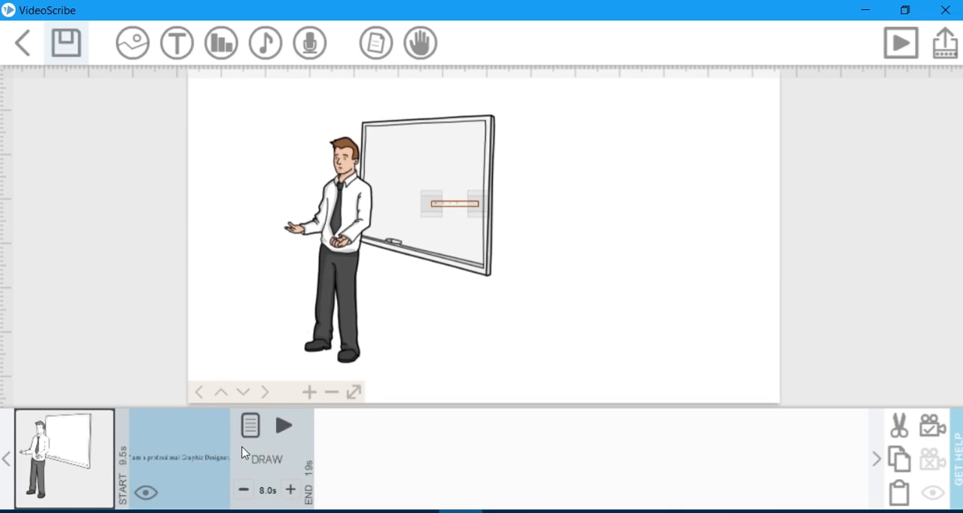
mouse_move(431, 218)
left_mouse_down()
mouse_move(394, 231)
mouse_move(424, 233)
left_mouse_up()
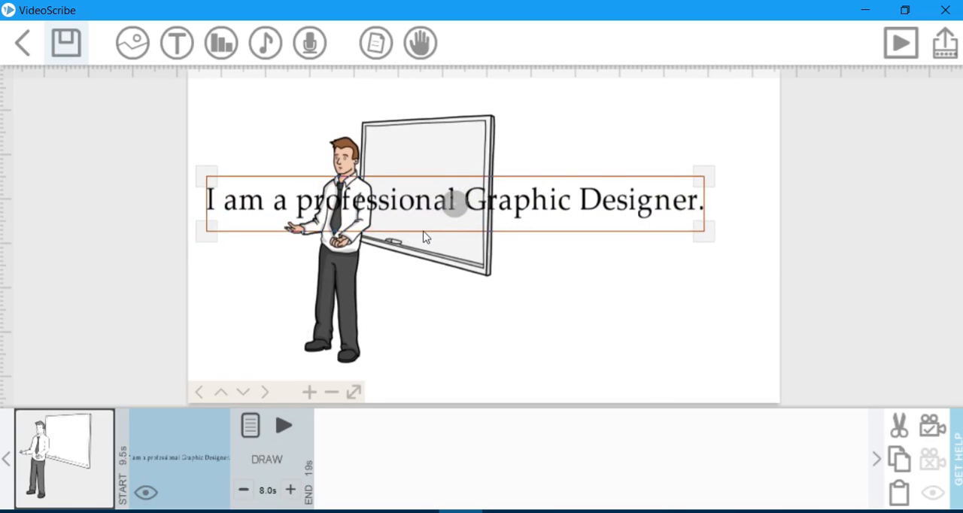
left_click_drag(194, 243, 252, 243)
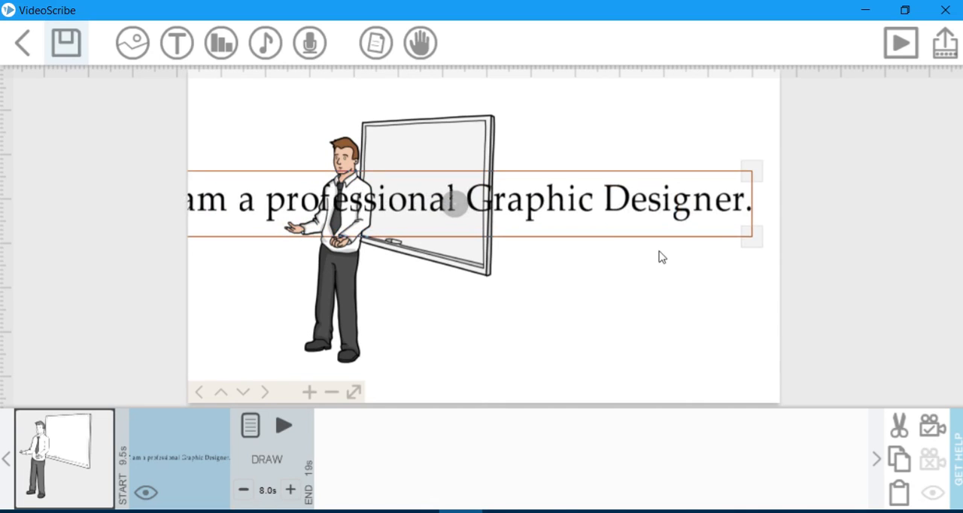
left_click_drag(752, 245, 720, 240)
left_click_drag(740, 172, 640, 199)
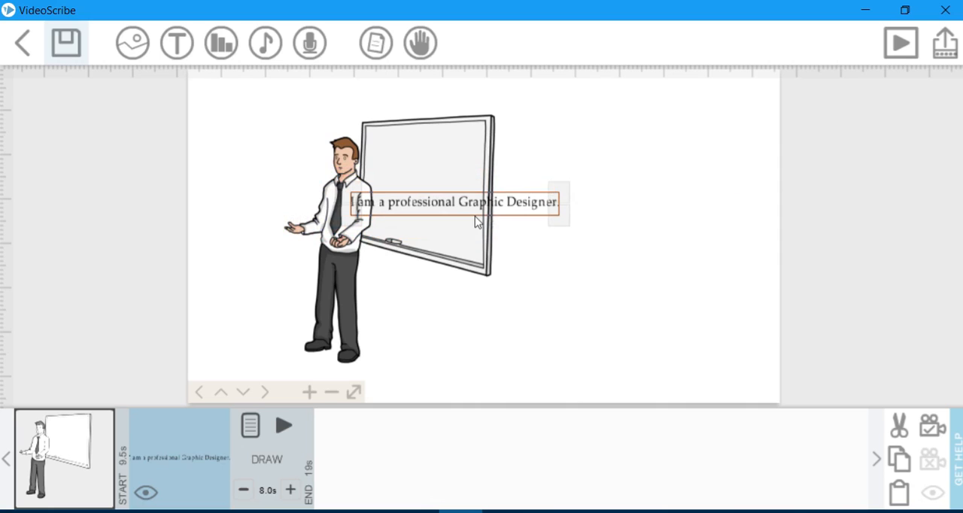
Move the text line to the upper part of the drawn whiteboard, shrink it to about the board's width, and preview the scribe.
left_click_drag(470, 204, 485, 143)
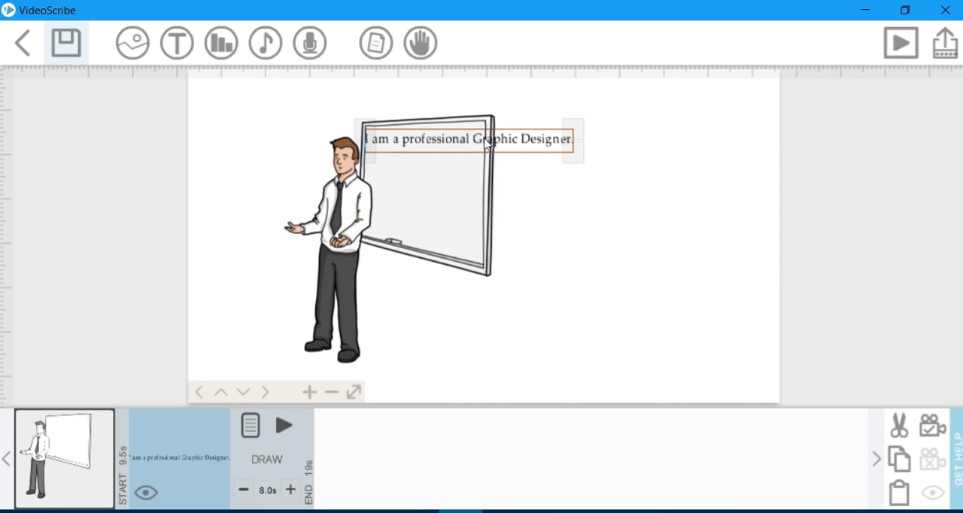
left_click_drag(572, 167, 552, 164)
left_click_drag(331, 128, 414, 138)
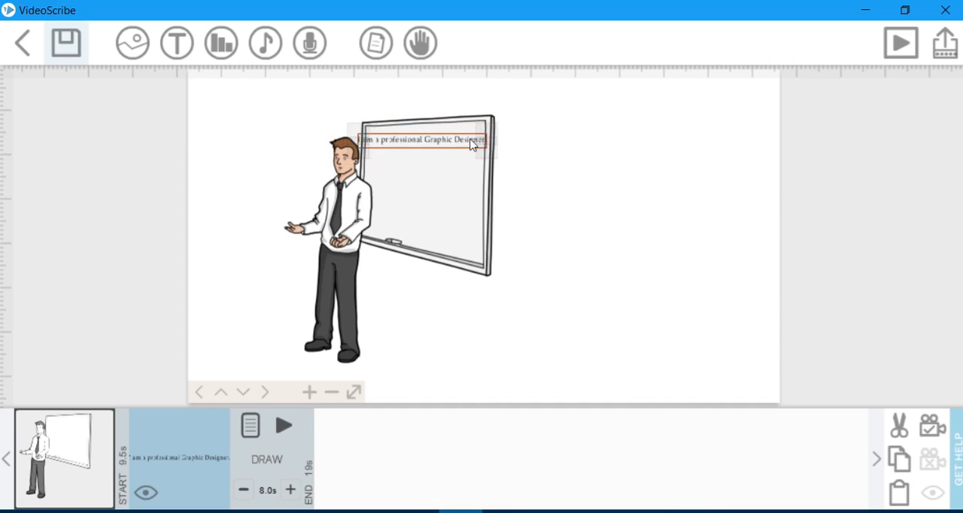
left_click(896, 47)
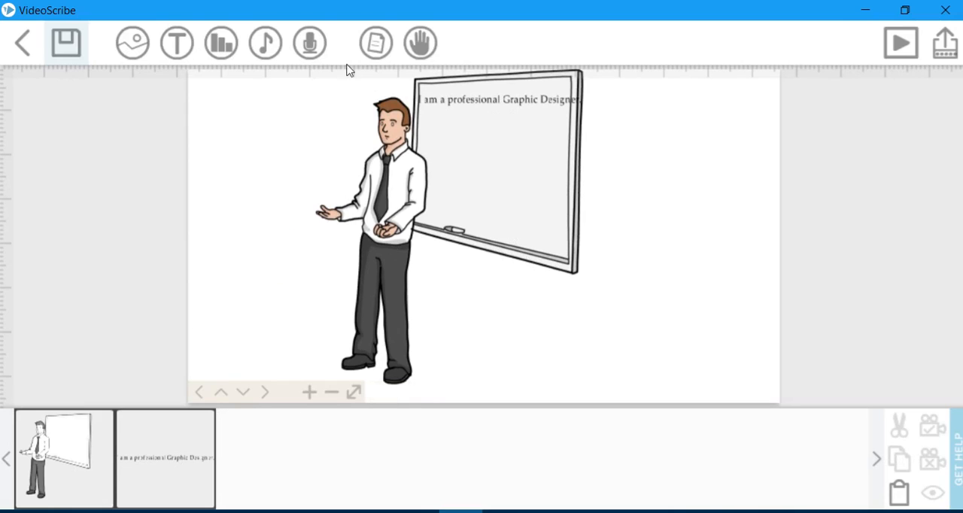
Add the recently used image of the running businessman with a briefcase, place it on an empty canvas area, and preview the scribe.
left_click(135, 45)
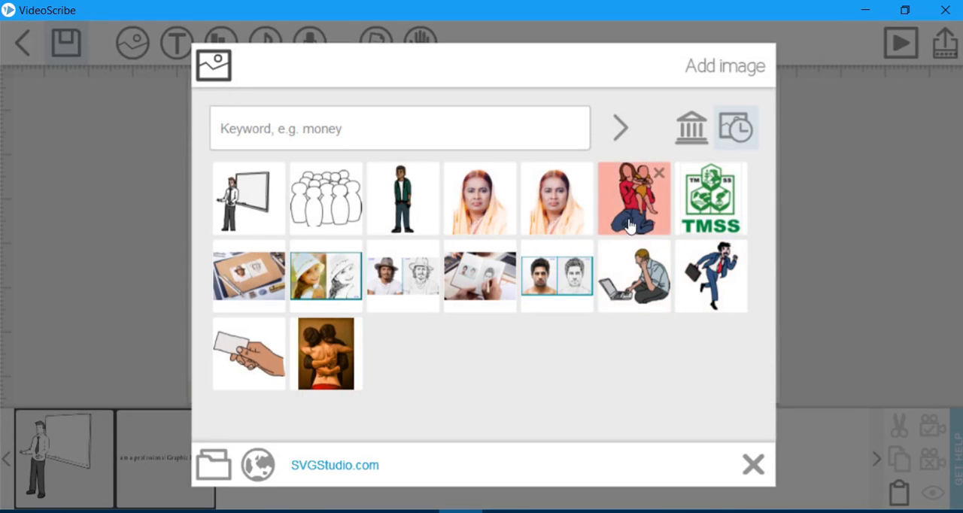
left_click(713, 284)
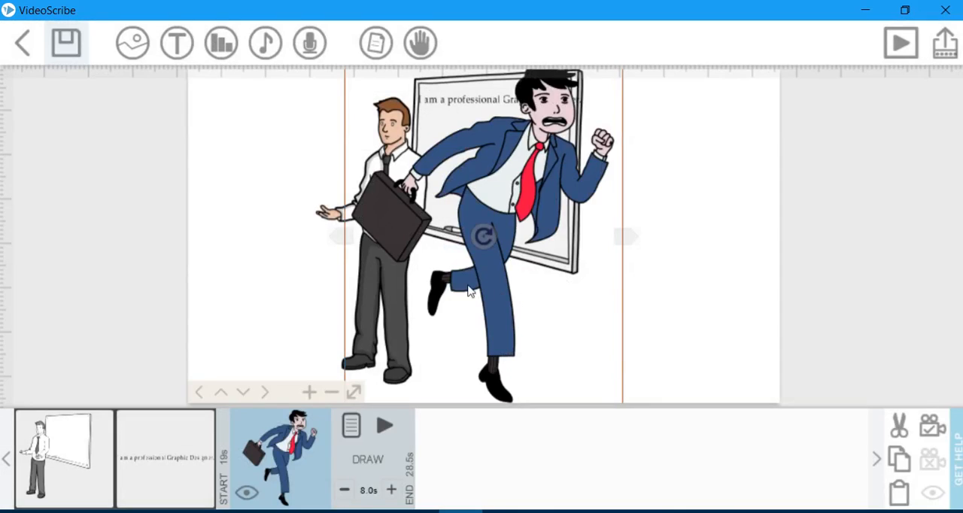
left_click_drag(511, 207, 389, 164)
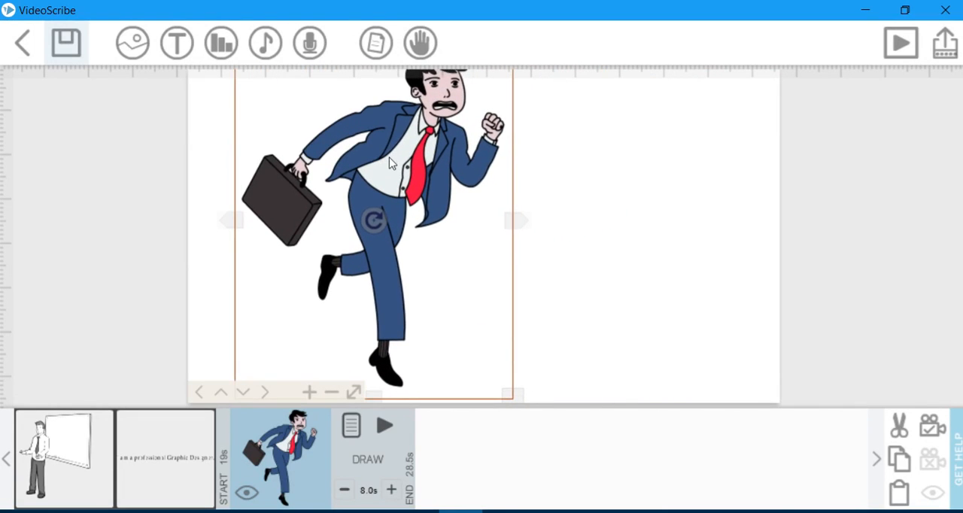
left_click(900, 43)
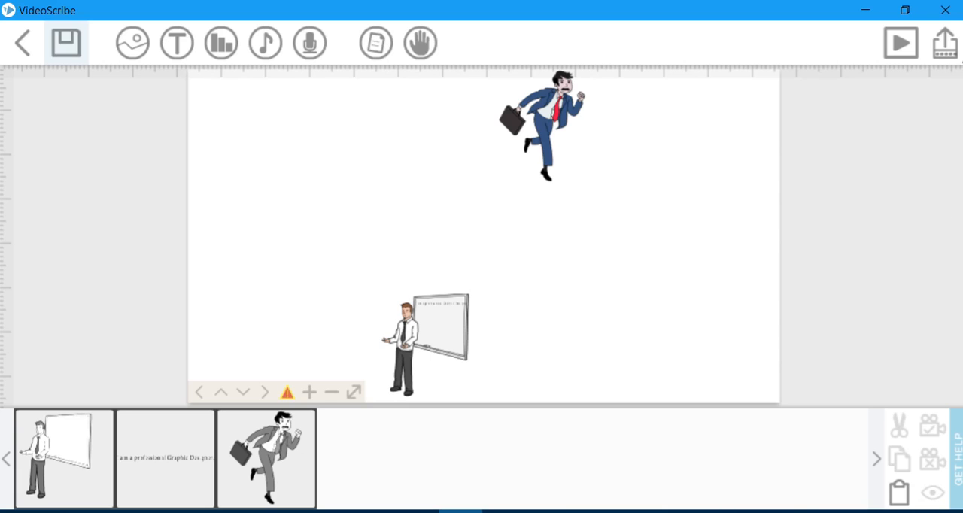
left_click(900, 44)
Shrink the "I am a professional Graphic Designer." text to fit inside the whiteboard frame, and briefly preview the scribe.
left_click(309, 393)
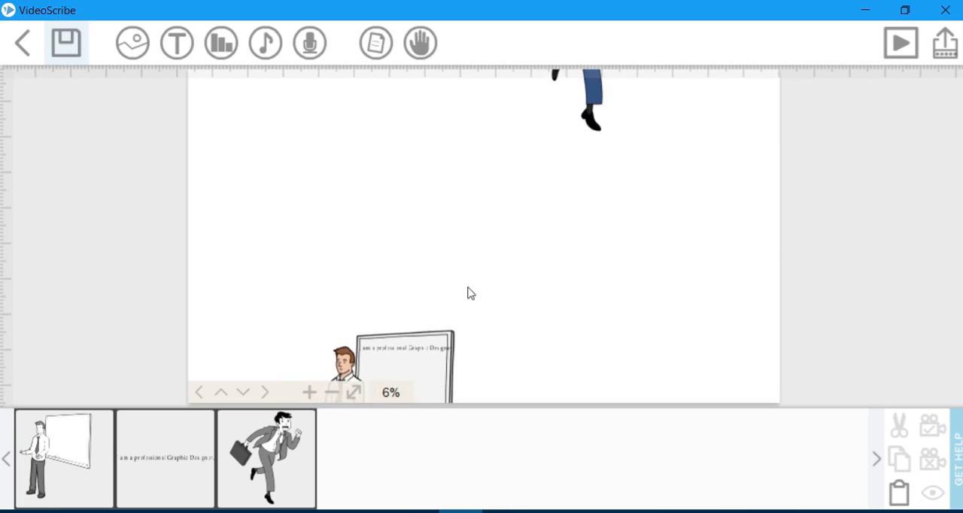
left_click(309, 392)
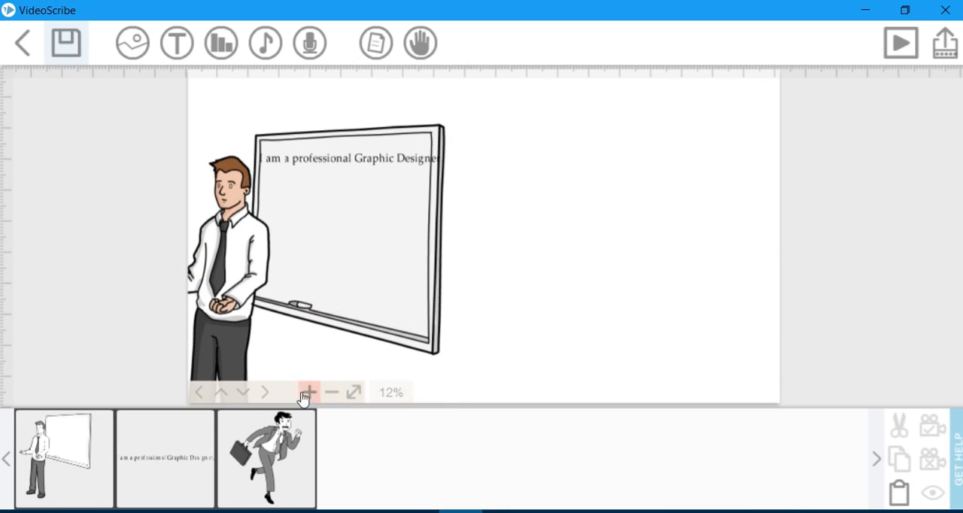
left_click(307, 393)
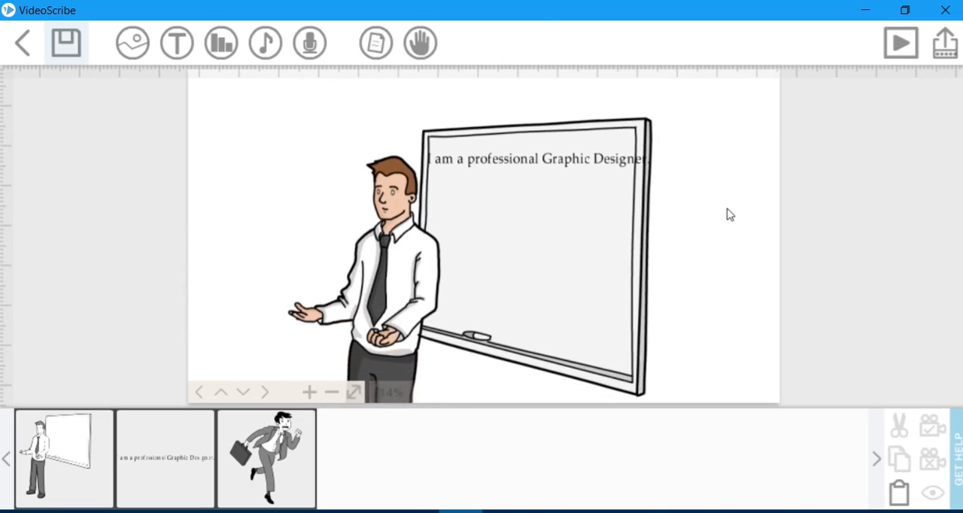
left_click(611, 169)
left_click_drag(657, 181, 553, 174)
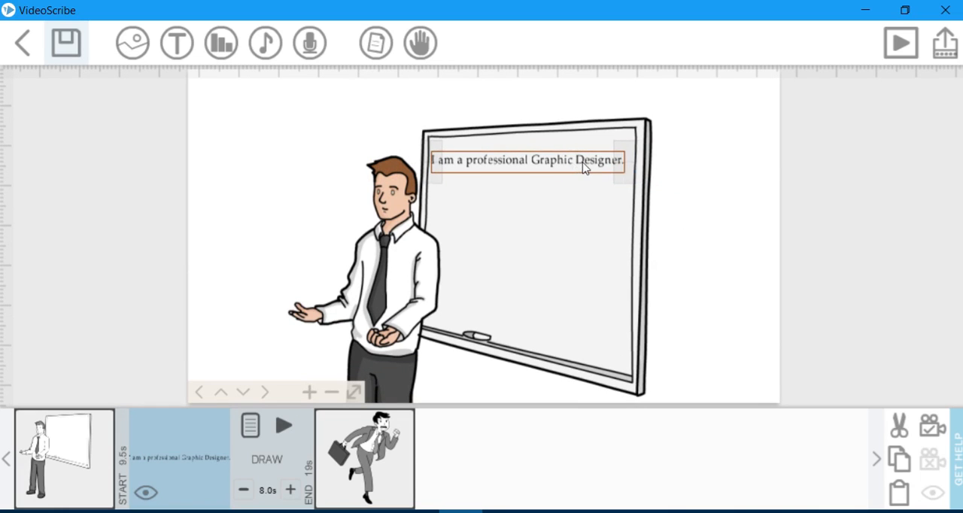
left_click(899, 45)
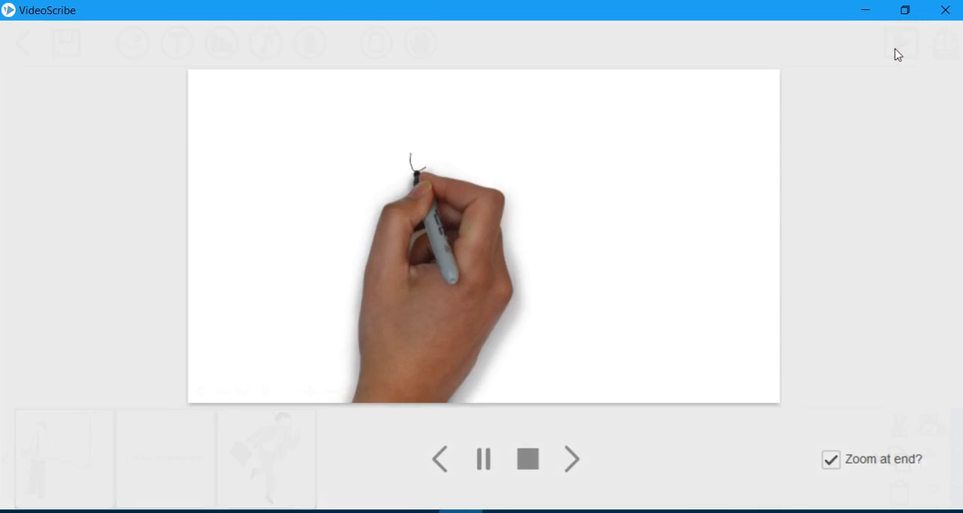
left_click(942, 17)
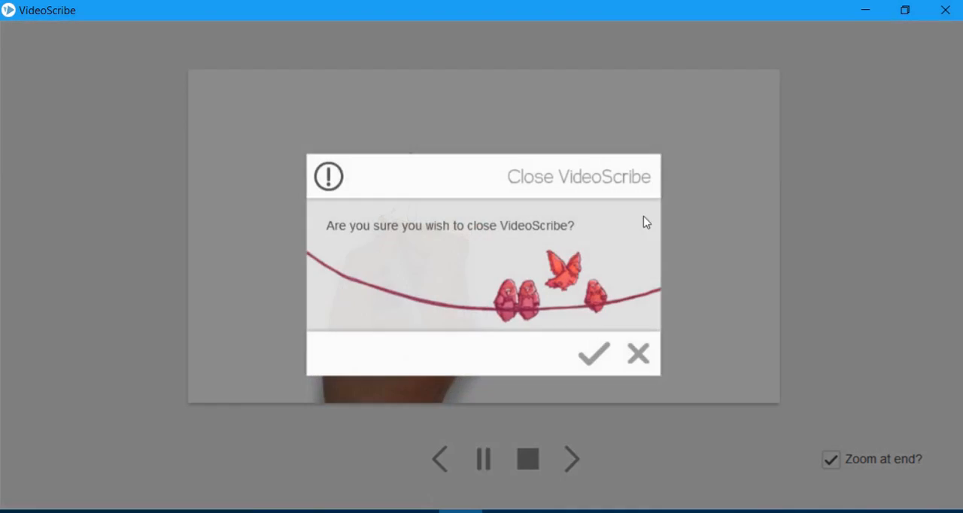
left_click(638, 351)
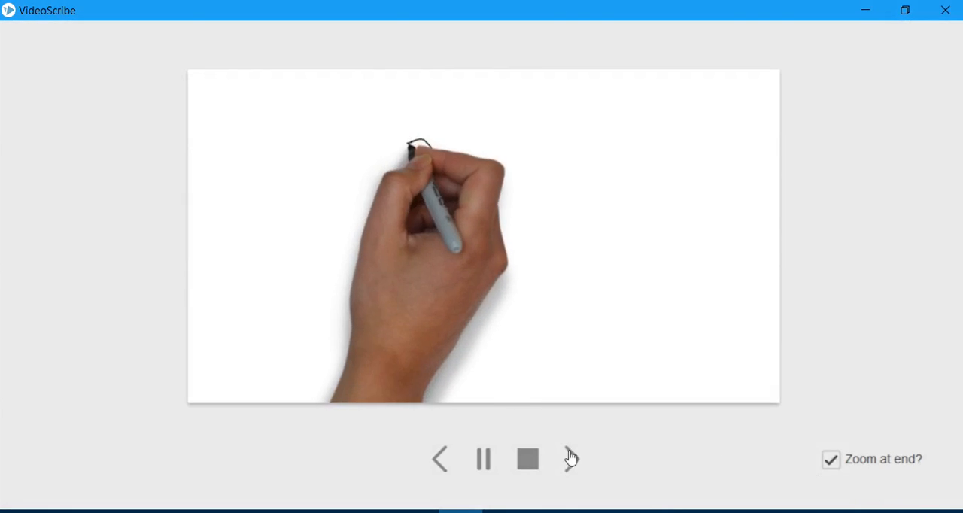
left_click(528, 458)
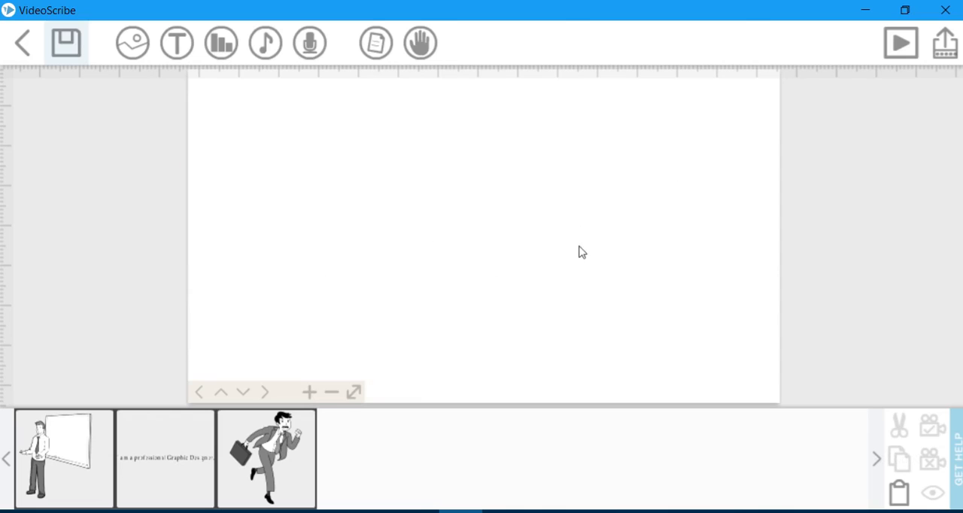
Move the running businessman image down beside the presenter, to the right of the drawn whiteboard.
left_click(332, 392)
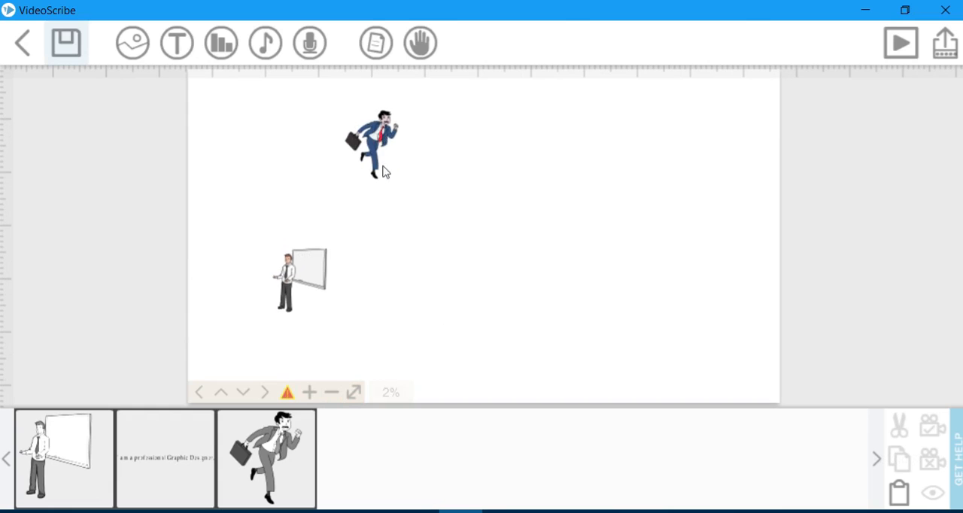
left_click(363, 134)
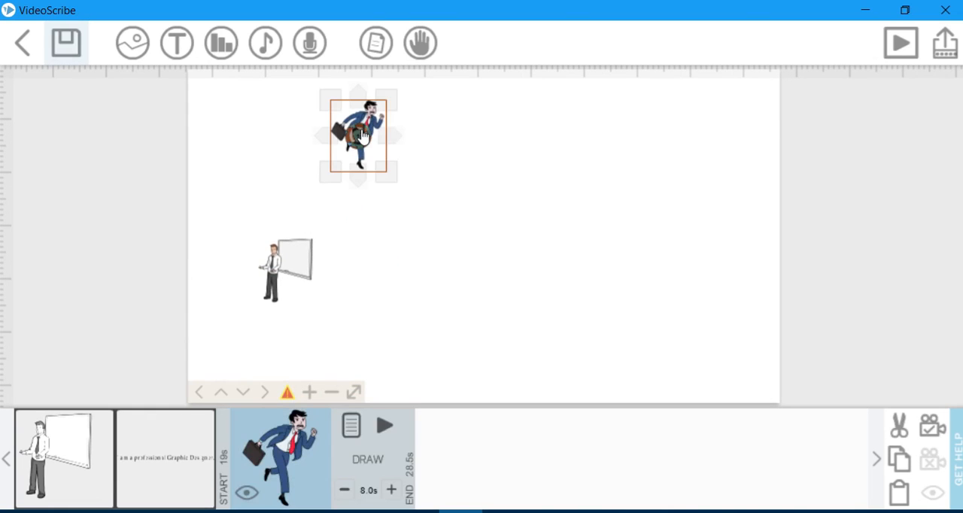
left_click_drag(371, 111, 378, 239)
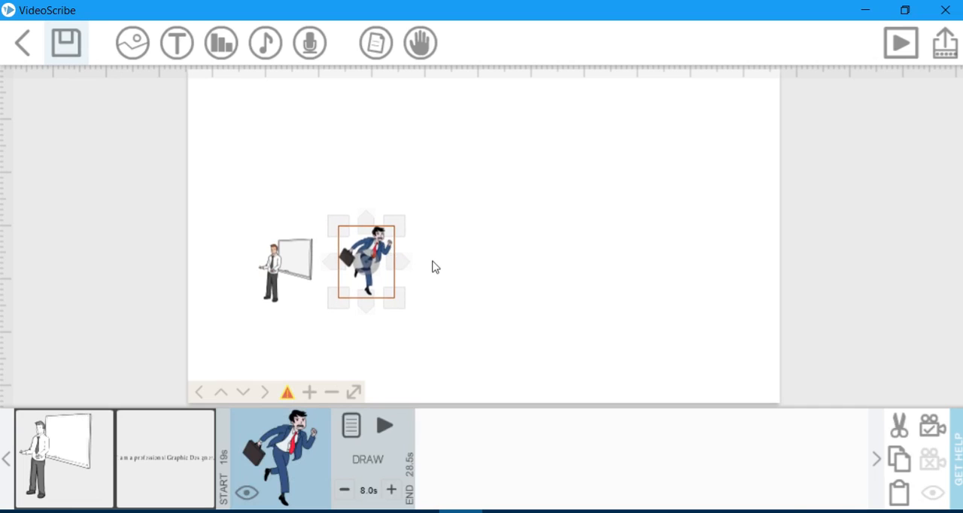
left_click(309, 392)
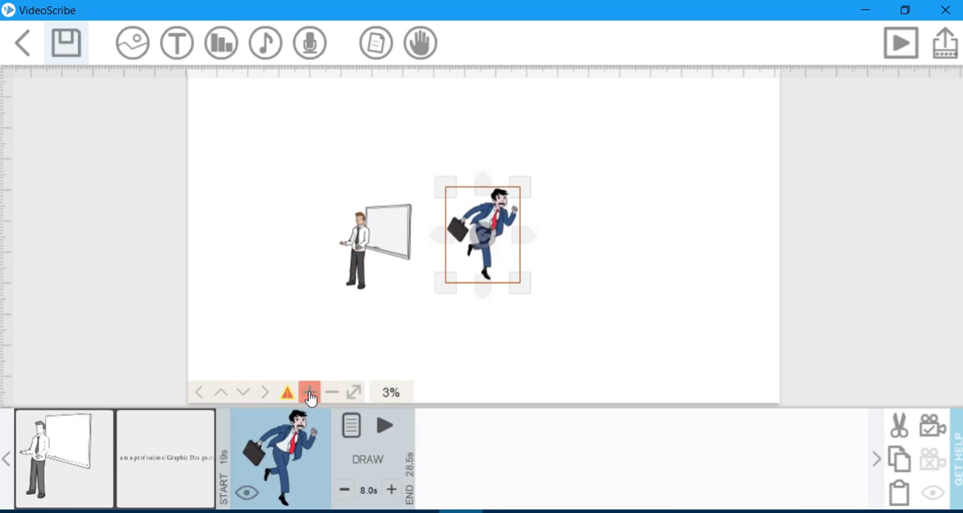
left_click(309, 391)
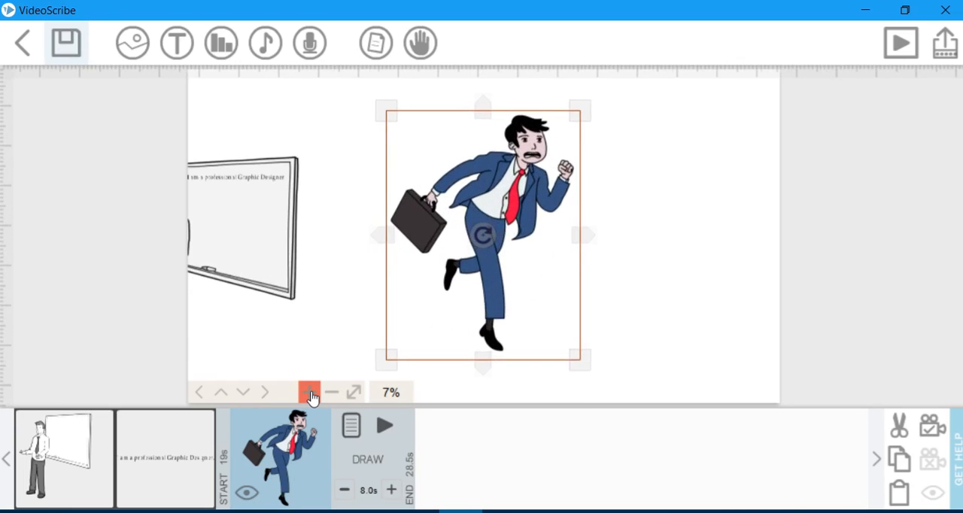
left_click(677, 266)
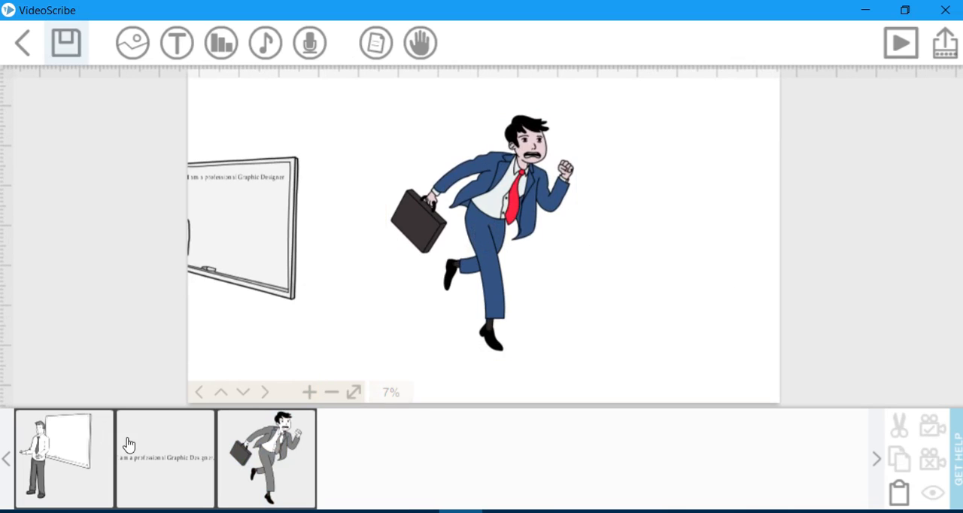
Add a Palatino Linotype text reading "I want to be a 3D Animator" and place it to the right of the running businessman.
left_click(177, 42)
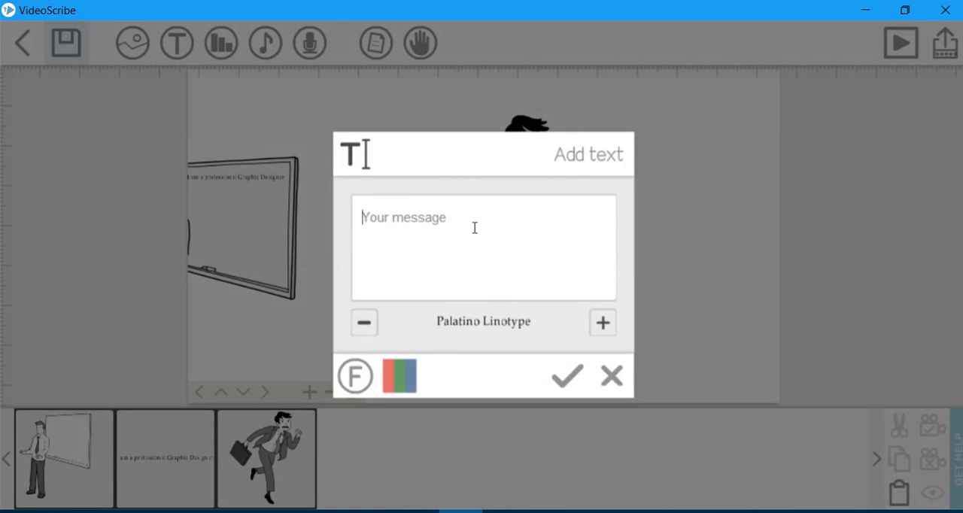
type("I want to be a 3D Animator")
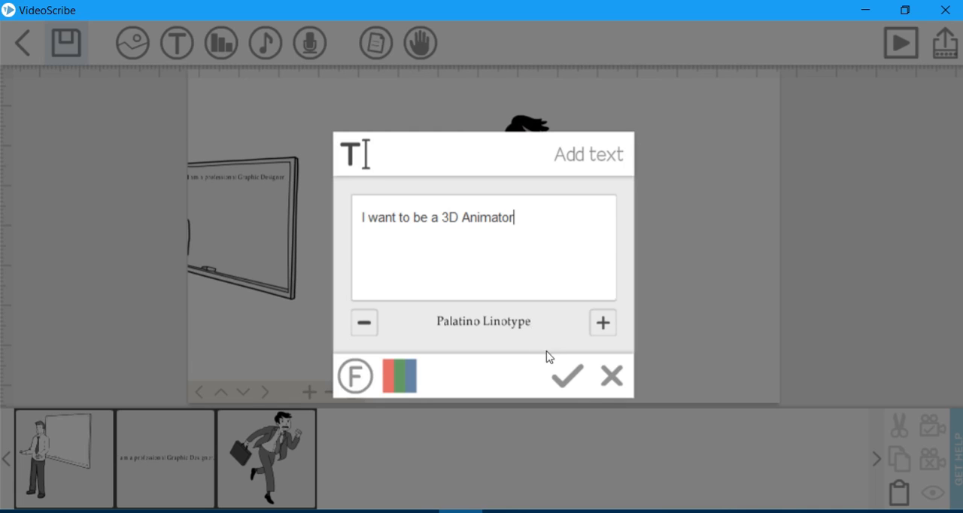
left_click(572, 393)
left_click_drag(741, 275, 654, 273)
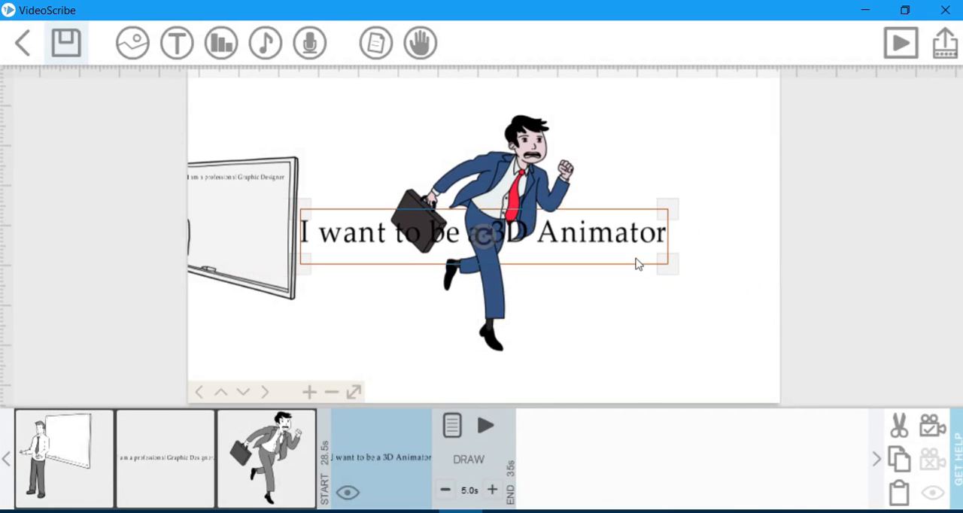
left_click_drag(592, 238, 579, 268)
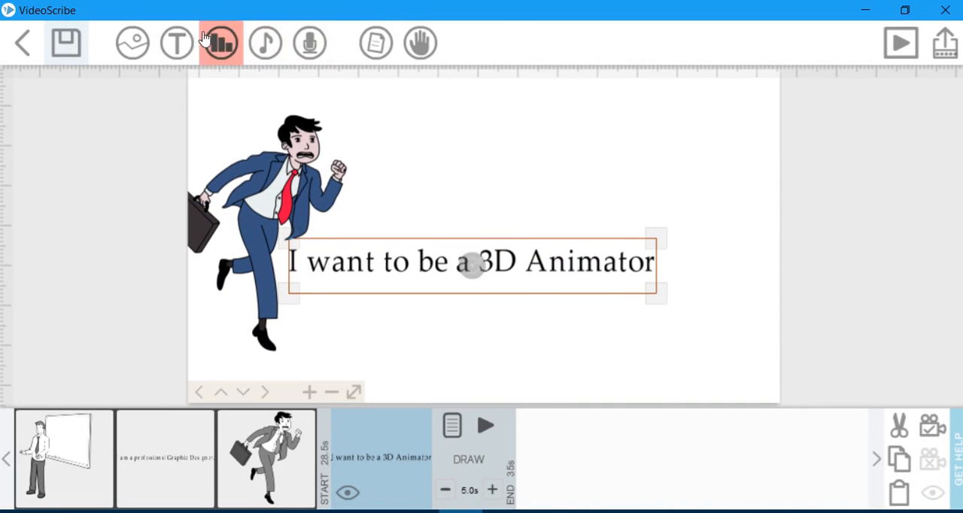
left_click(177, 43)
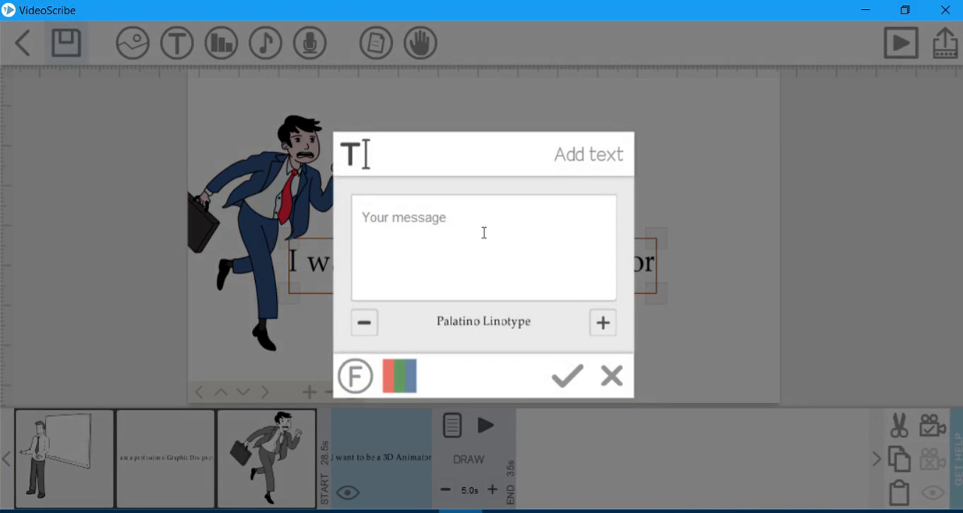
left_click(611, 376)
double_click(614, 263)
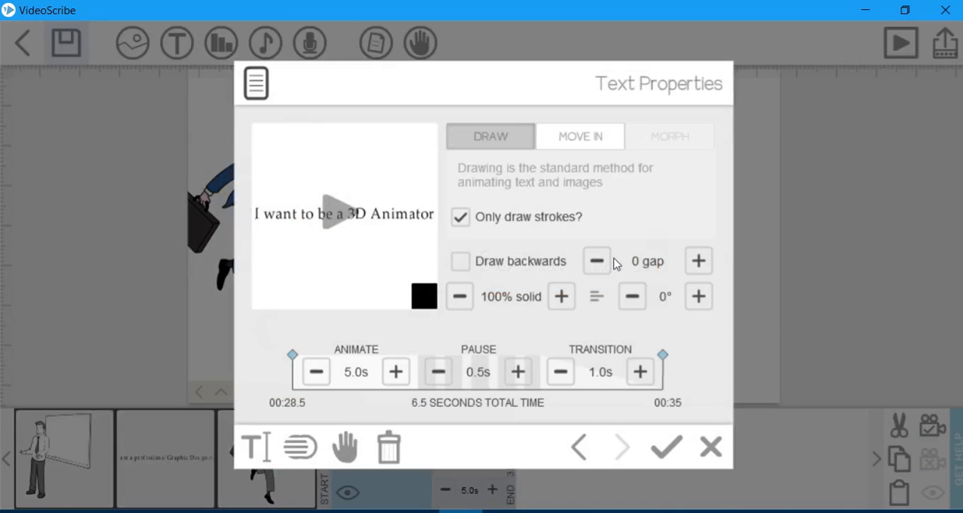
left_click(710, 460)
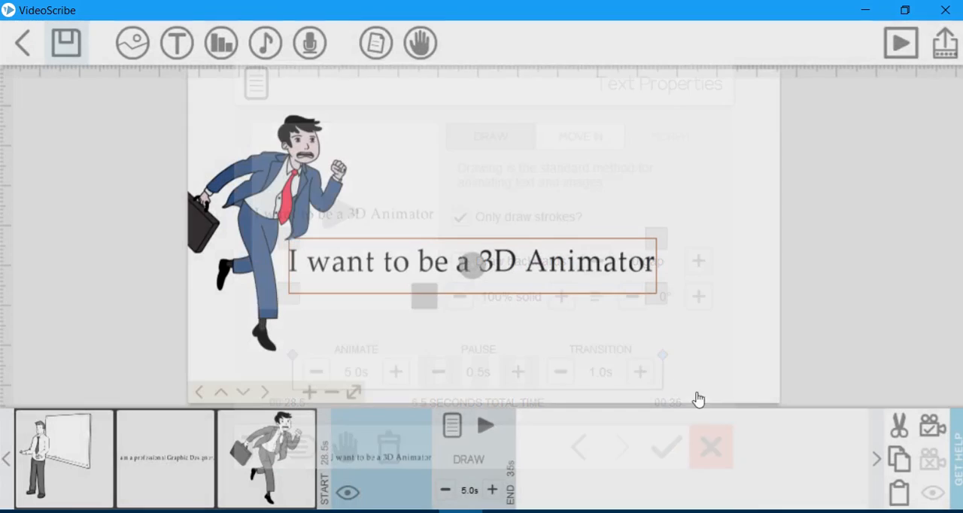
Open the properties of the "I want to be a 3D Animator" text and preview its drawing animation.
double_click(585, 268)
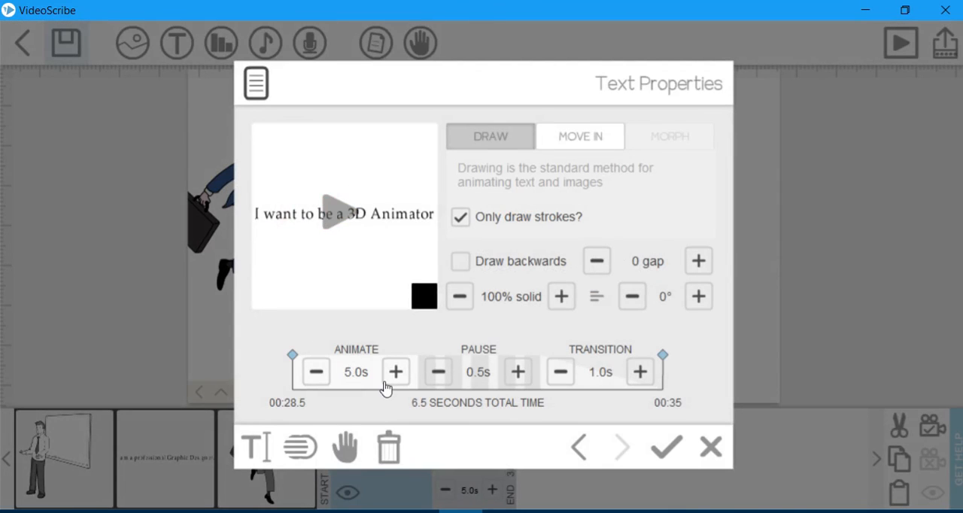
left_click(335, 215)
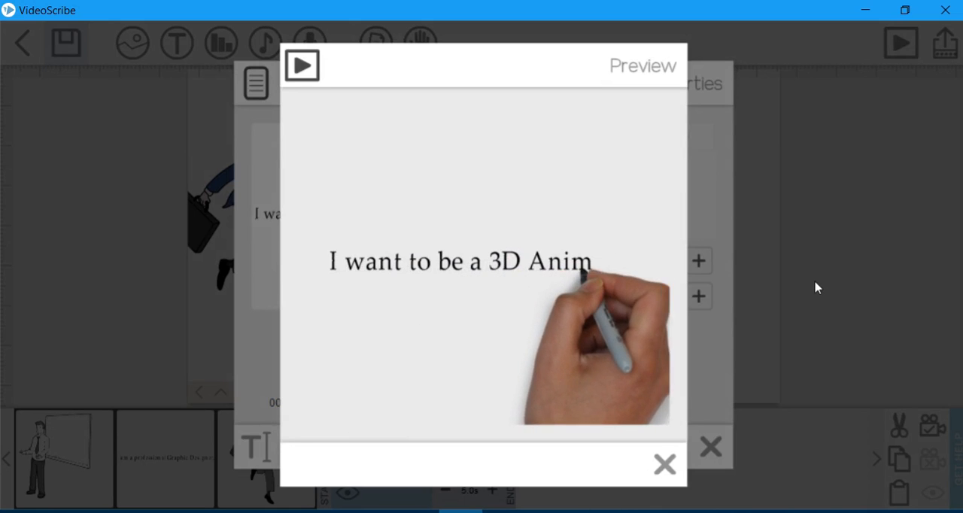
left_click(665, 467)
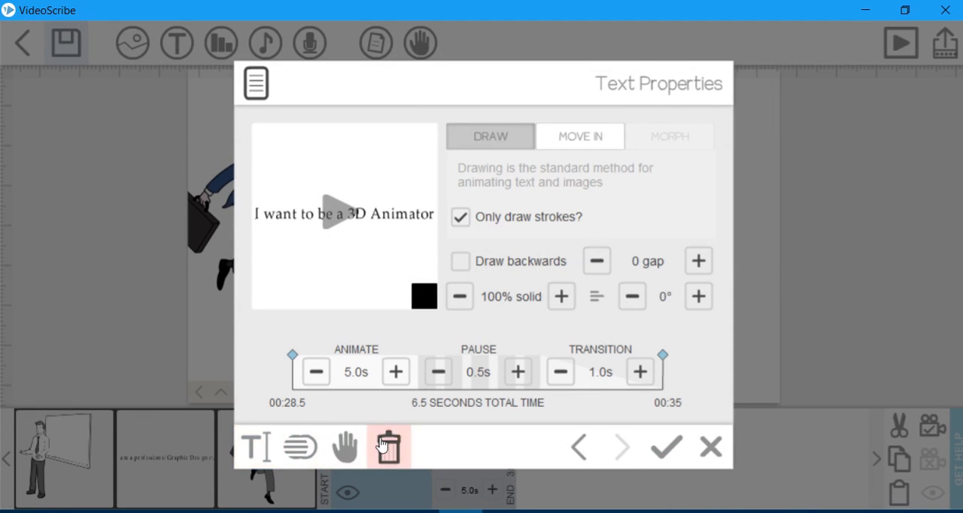
Change the font of the "I want to be a 3D Animator" text to Berlin Sans FB Demi and preview the drawing.
left_click(256, 450)
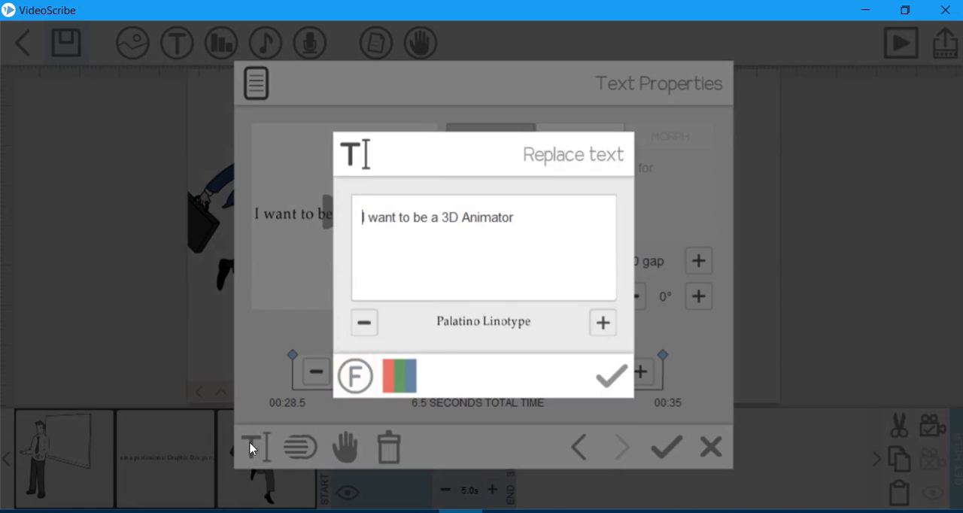
left_click(355, 375)
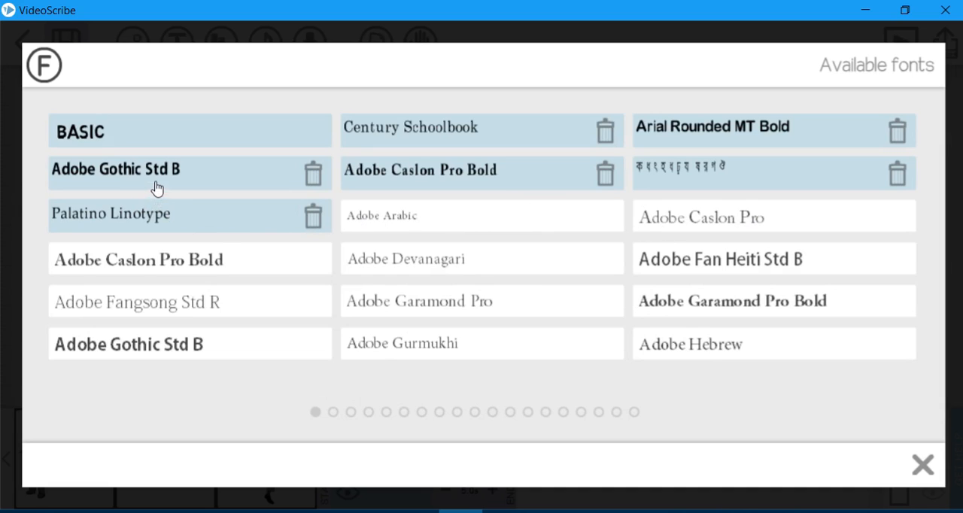
scroll(297, 226, "down", 1)
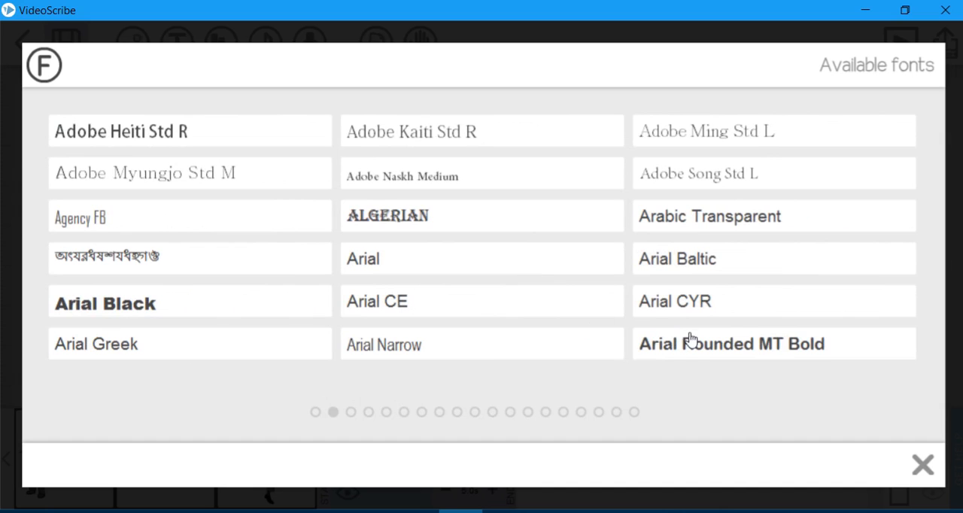
scroll(752, 318, "down", 1)
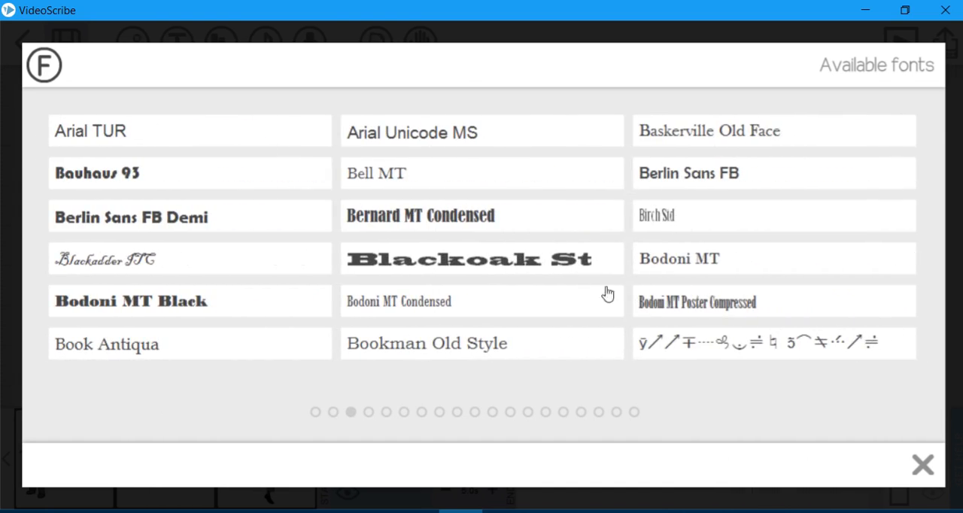
left_click(188, 218)
left_click(673, 444)
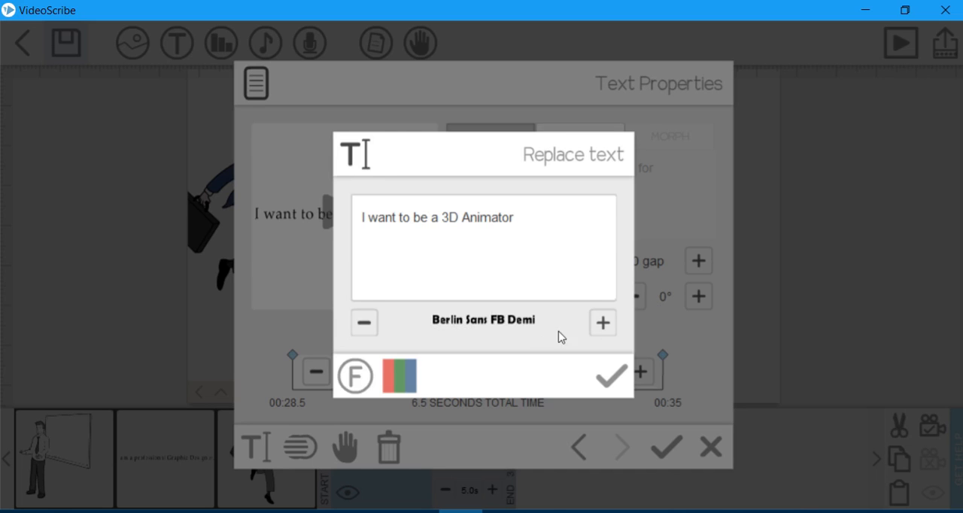
left_click(613, 382)
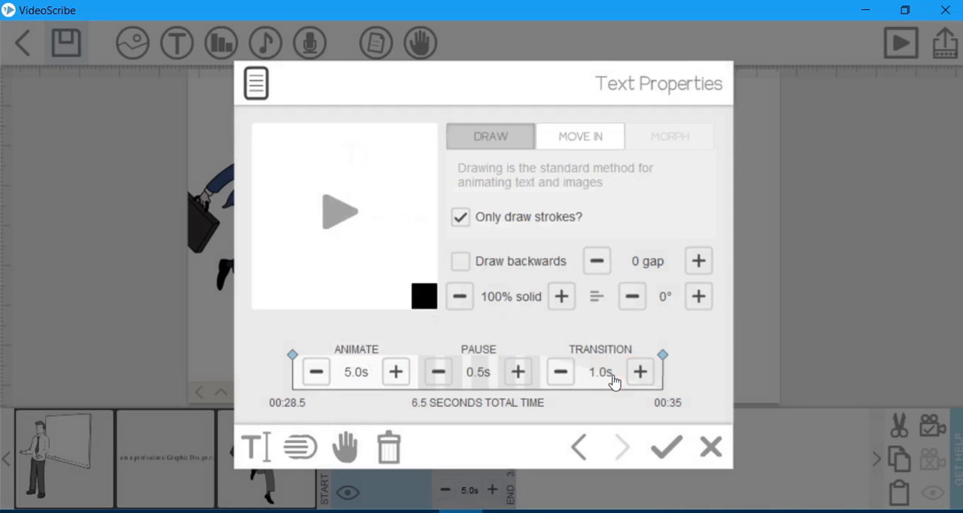
left_click(334, 213)
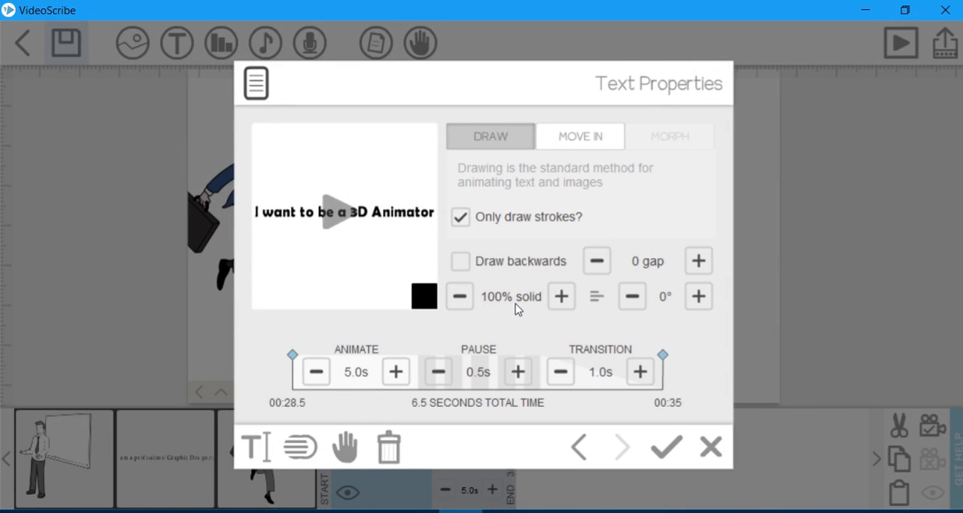
Try toggling the "Only draw strokes?" option for the text, preview the drawing, and leave the option enabled.
left_click(462, 218)
left_click(460, 218)
left_click(460, 217)
left_click(335, 212)
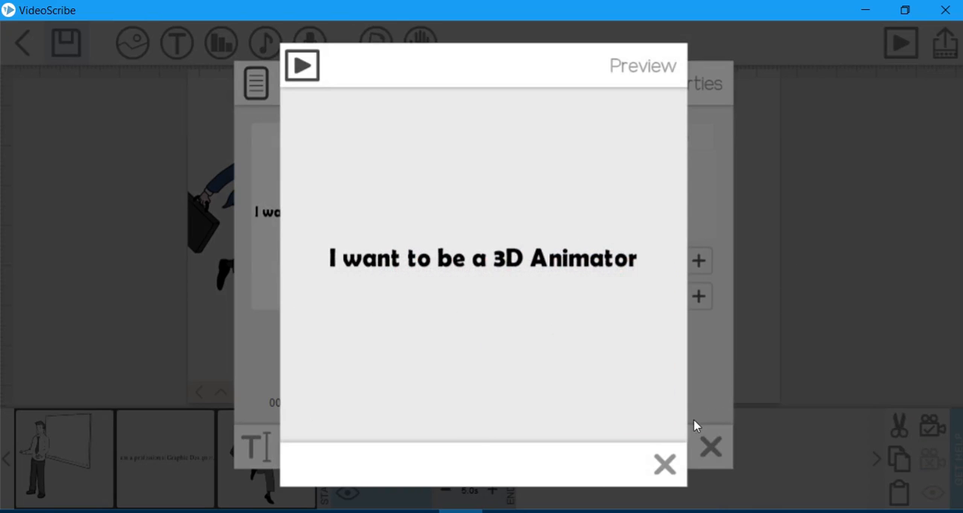
left_click(665, 464)
left_click(460, 216)
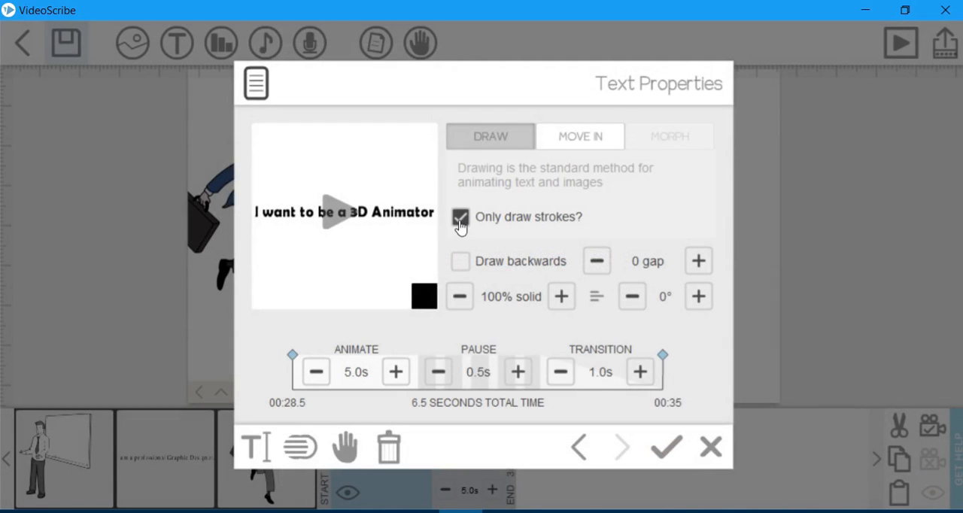
Colour the "I want to be a 3D Animator" text bright red and preview it.
left_click(423, 298)
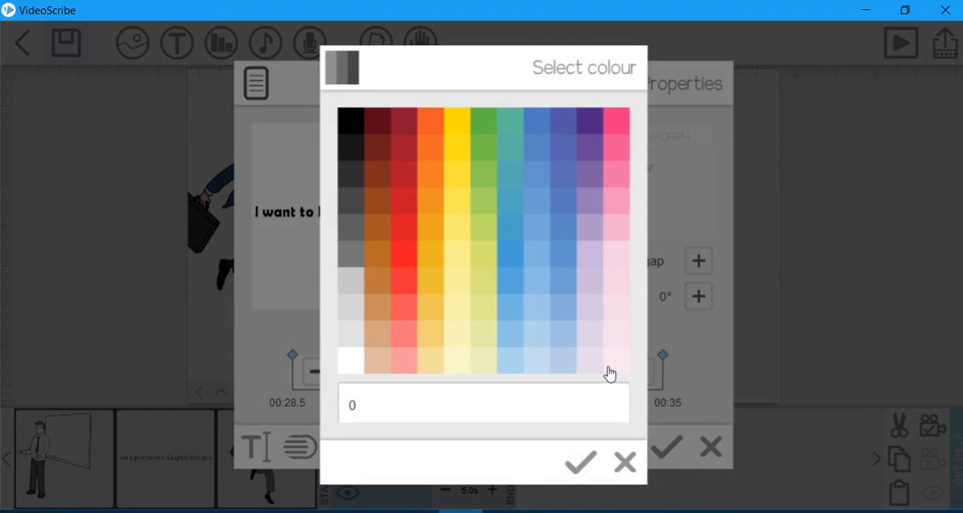
left_click(408, 256)
left_click(338, 211)
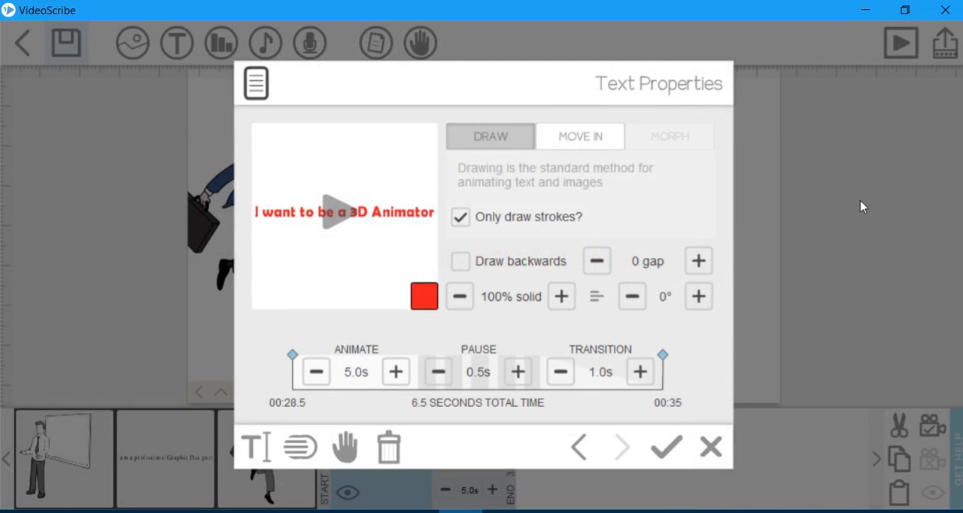
Recolour the "I want to be a 3D Animator" text dark purple while editing its wording, and preview the drawing.
left_click(255, 447)
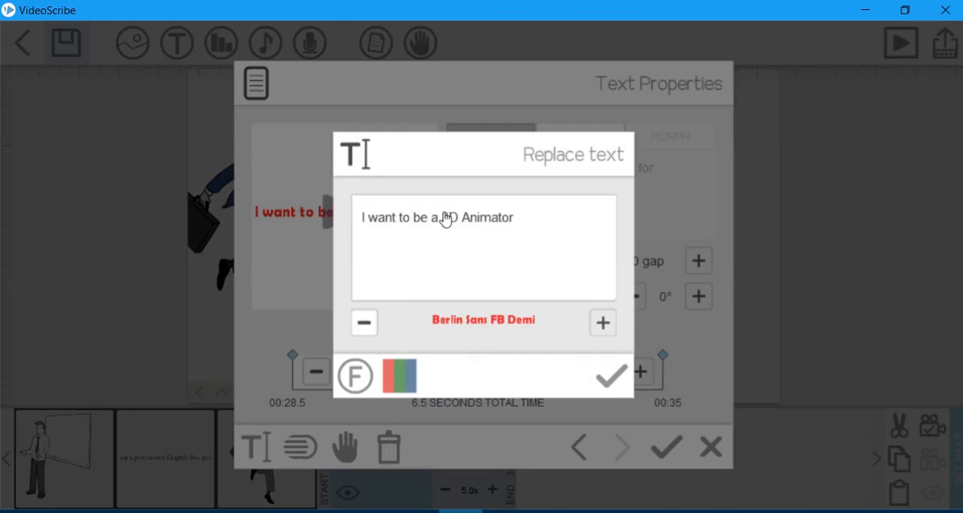
left_click_drag(410, 220, 351, 221)
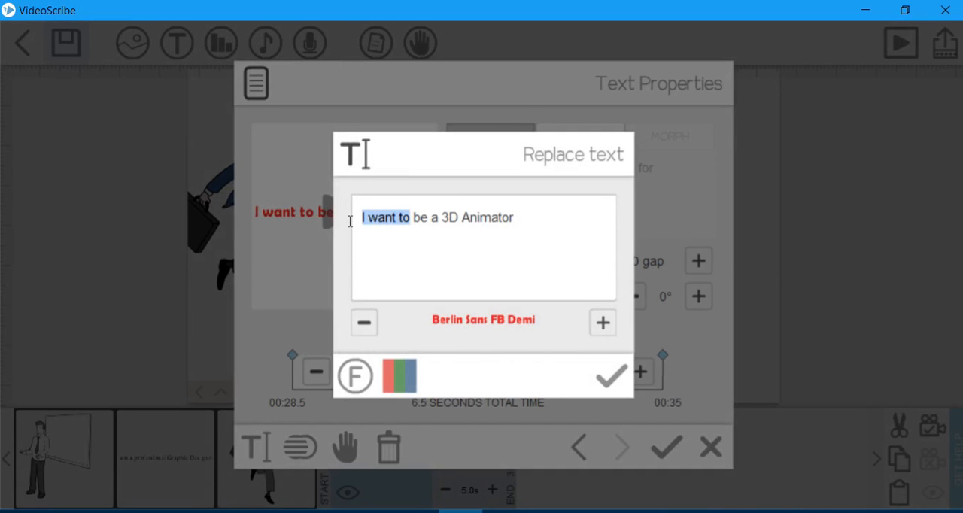
left_click(397, 376)
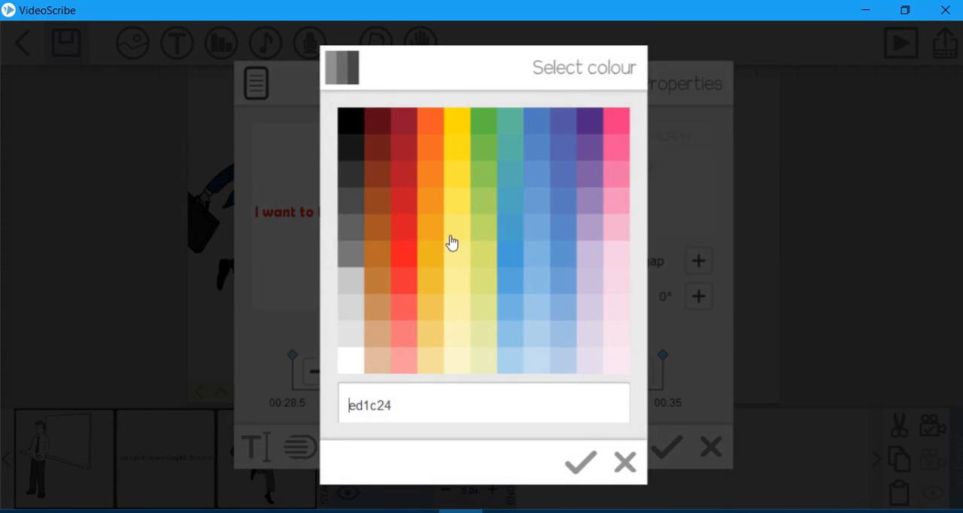
left_click(595, 130)
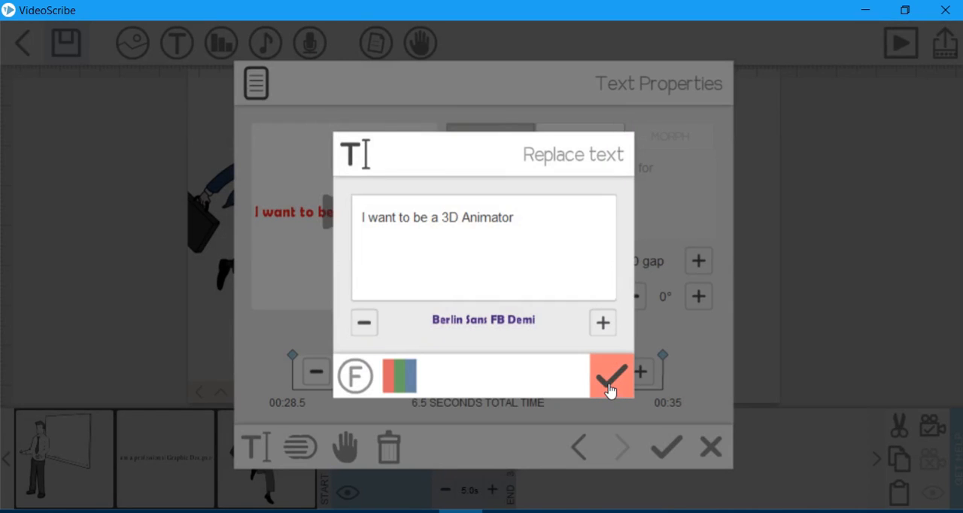
left_click(611, 390)
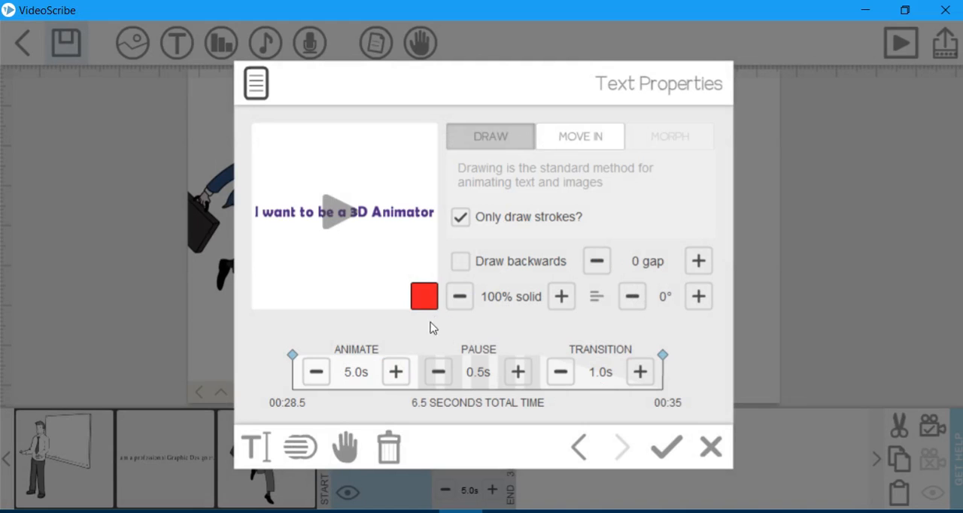
left_click(338, 214)
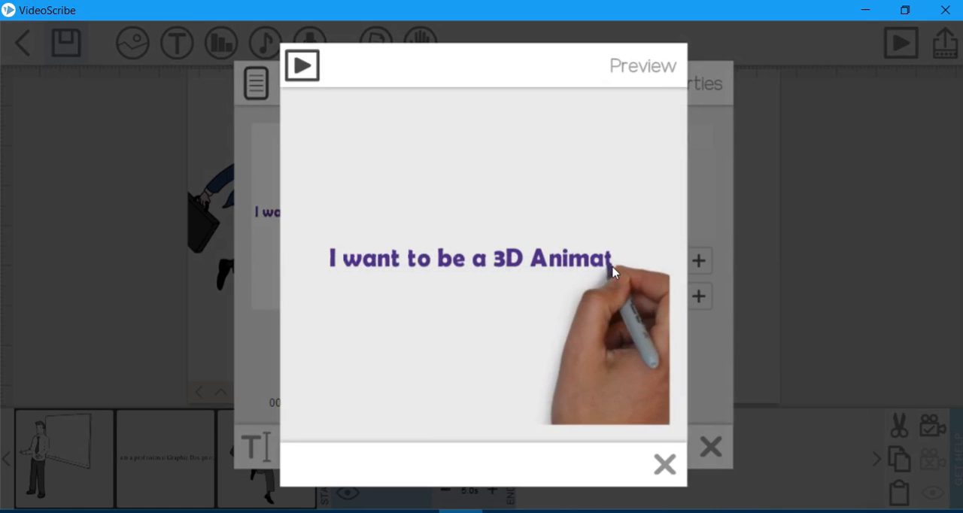
left_click(662, 462)
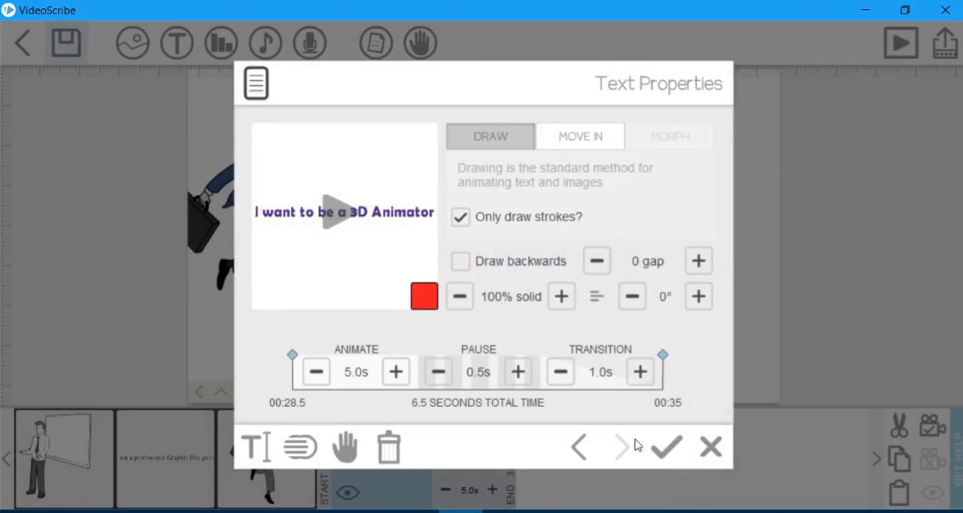
Preview the purple text, reduce its animate time to 2.0 s, and apply the text properties.
left_click(563, 141)
left_click(348, 217)
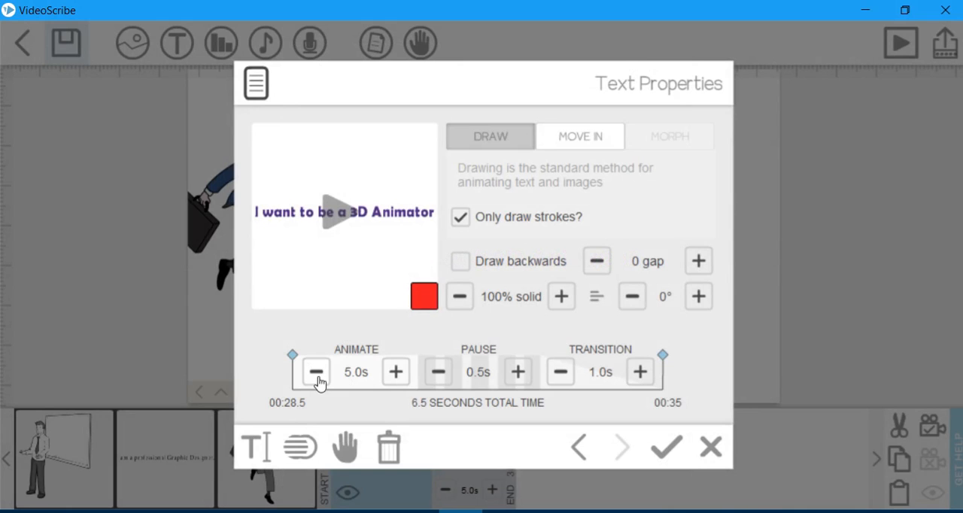
left_click(317, 373)
left_click(316, 373)
left_click(316, 373)
left_click(317, 373)
left_click(317, 373)
left_click(317, 373)
left_click(667, 447)
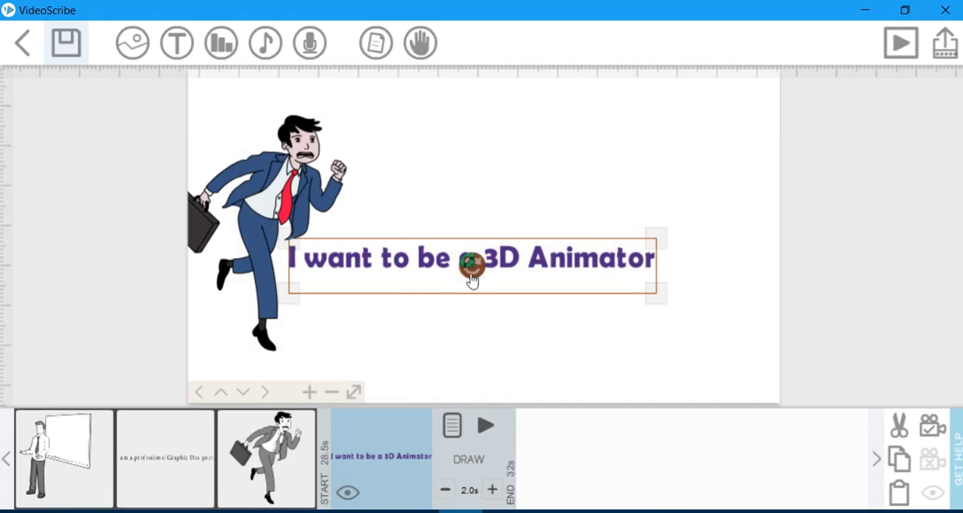
Reopen the properties of the purple text and preview its drawing at the 2.0 s animate time.
double_click(598, 264)
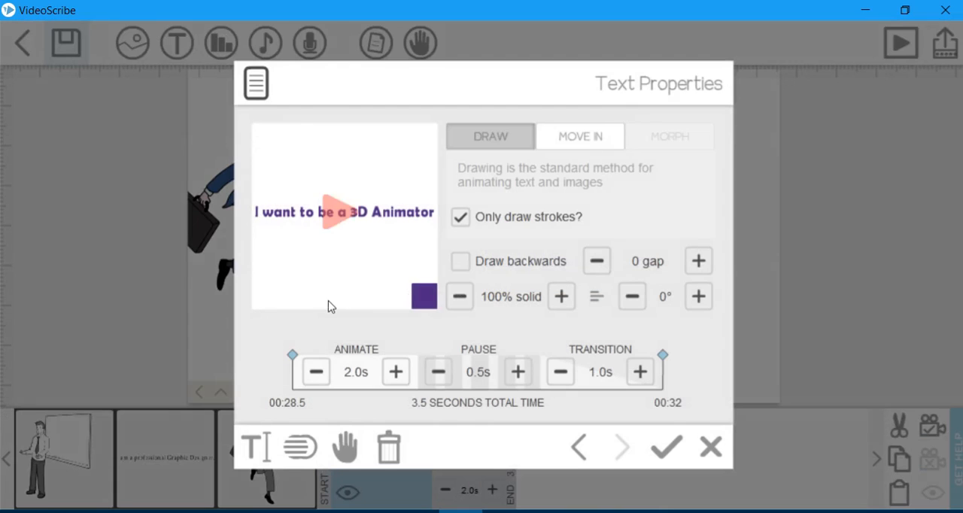
left_click(339, 224)
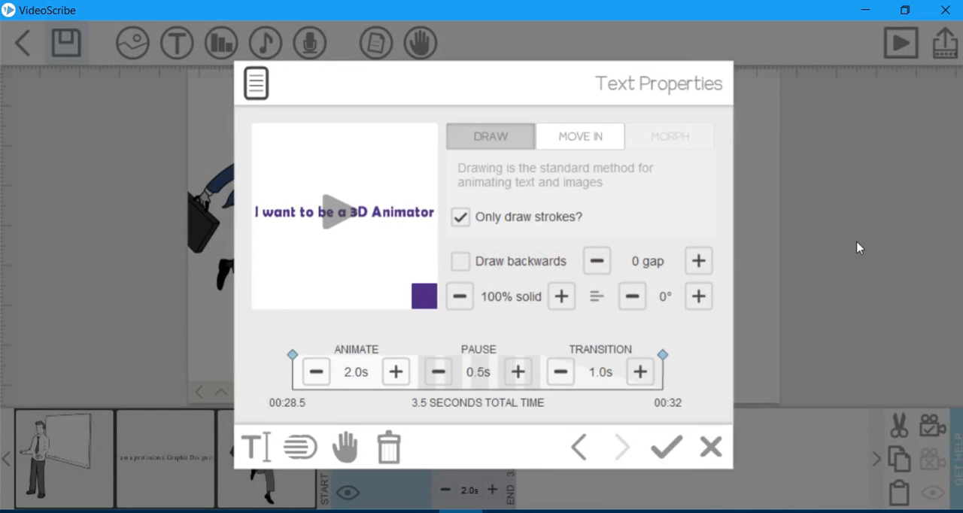
left_click(339, 215)
Try animate times of 1.0 s and 0.5 s for the text with previews, and restore it to 2.0 s.
left_click(316, 371)
left_click(316, 372)
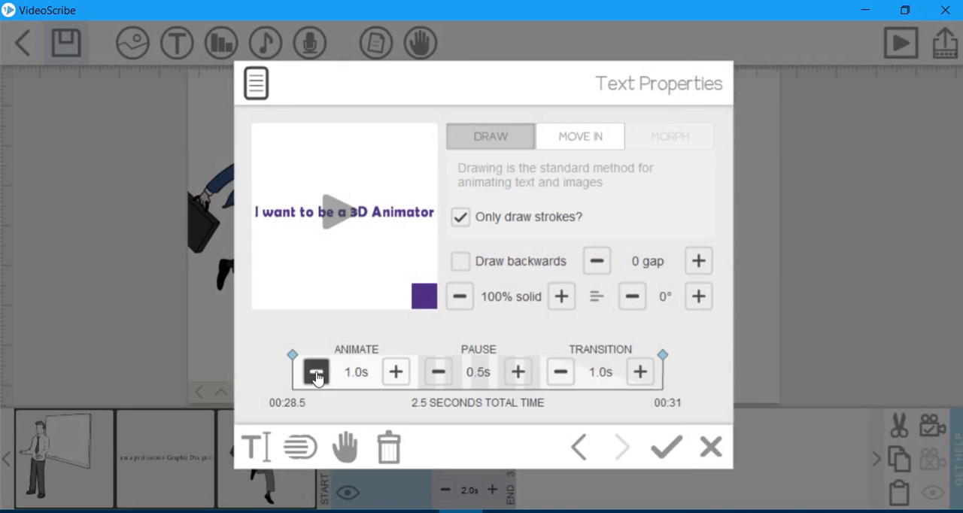
left_click(348, 236)
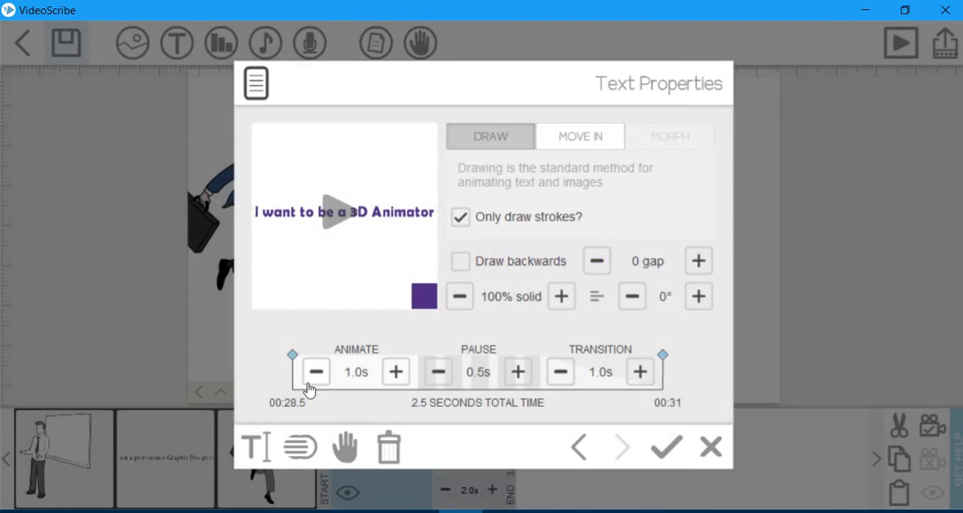
left_click(316, 372)
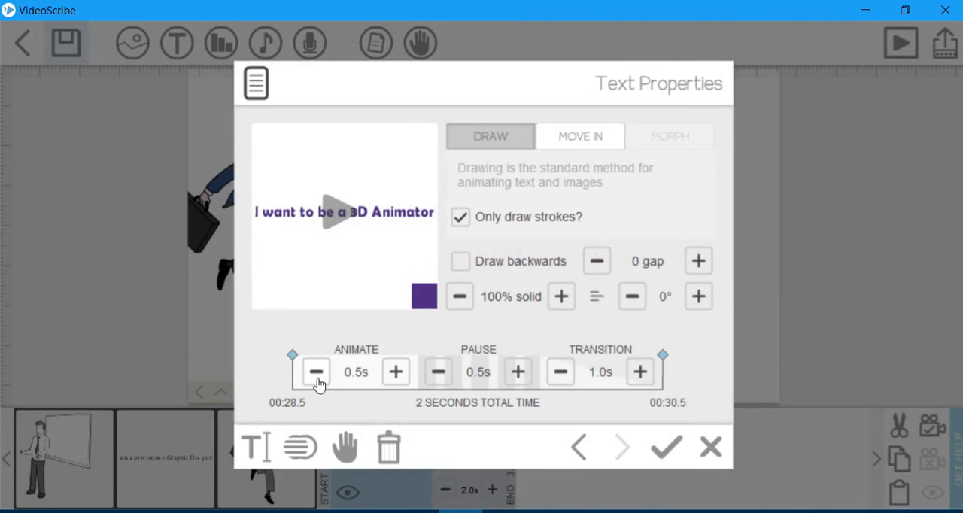
left_click(338, 213)
left_click(335, 218)
left_click(395, 372)
left_click(395, 371)
left_click(396, 372)
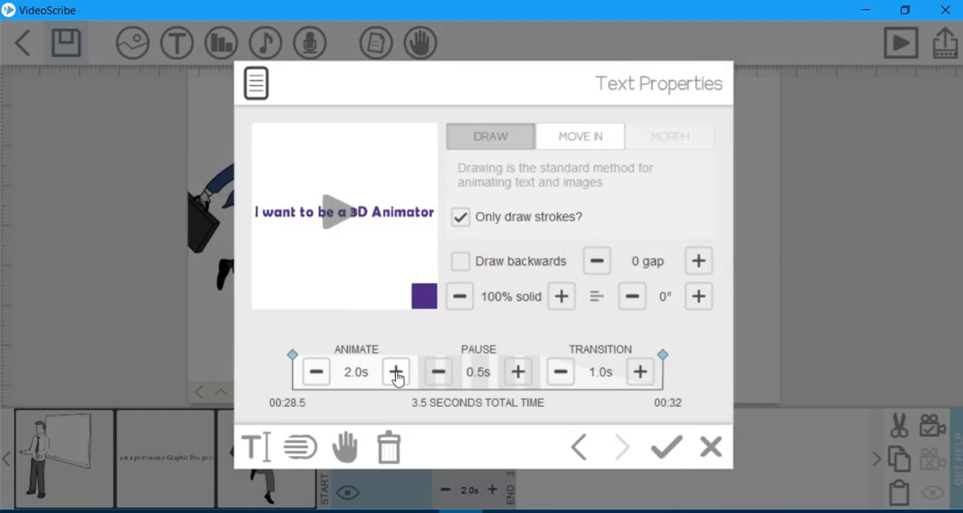
left_click(354, 216)
Try 90% solid opacity on the text, preview the drawing, and restore the opacity to 100% solid.
left_click(563, 303)
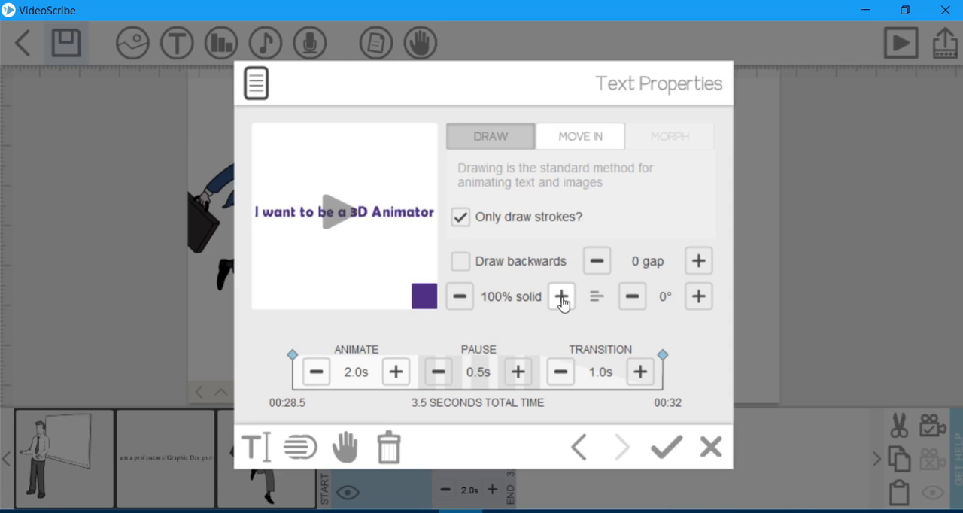
left_click(563, 303)
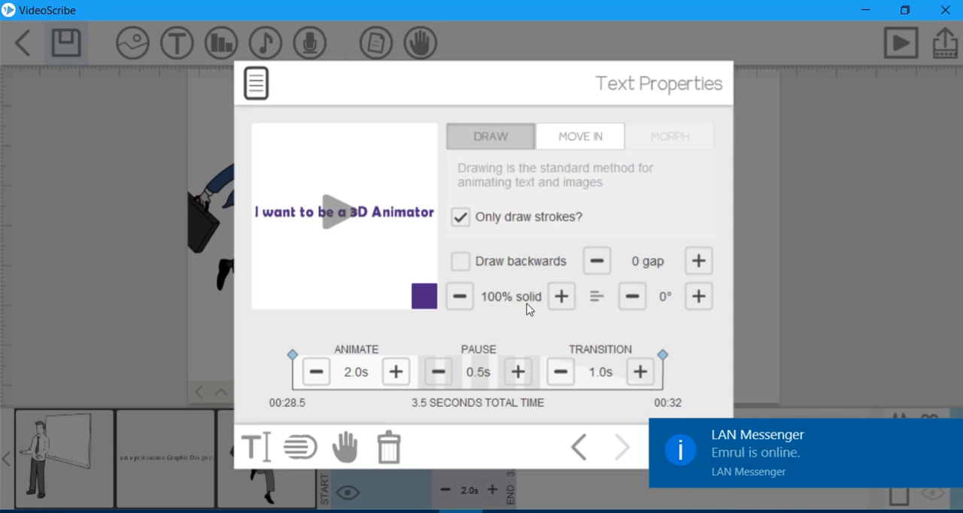
left_click(462, 302)
left_click(463, 302)
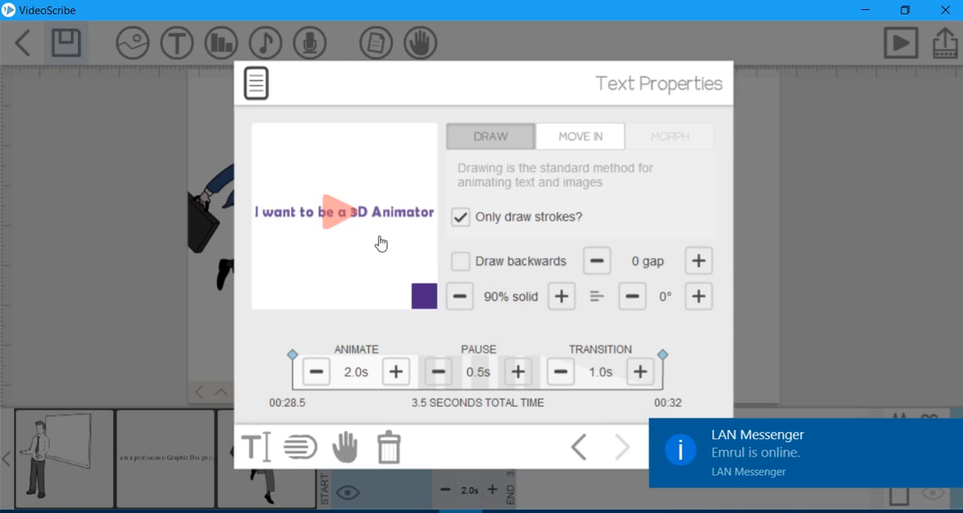
left_click(328, 217)
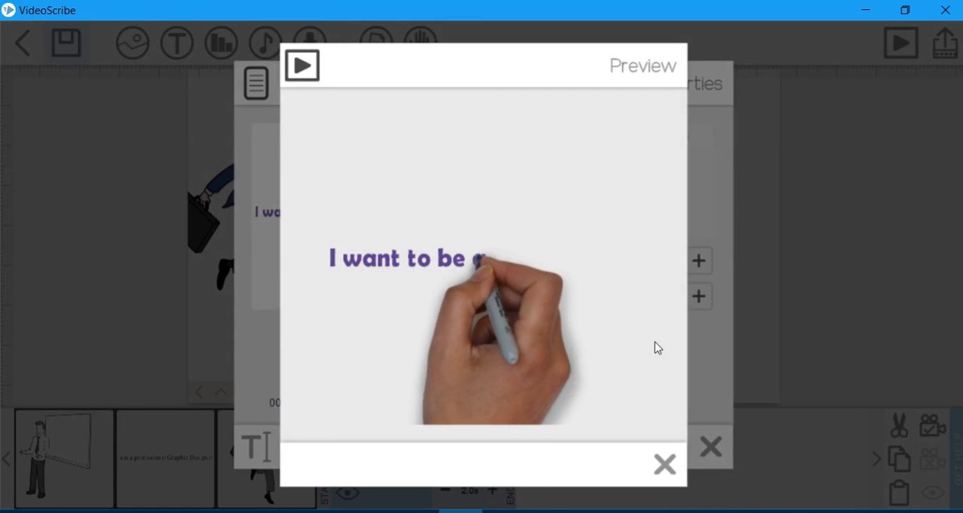
left_click(665, 464)
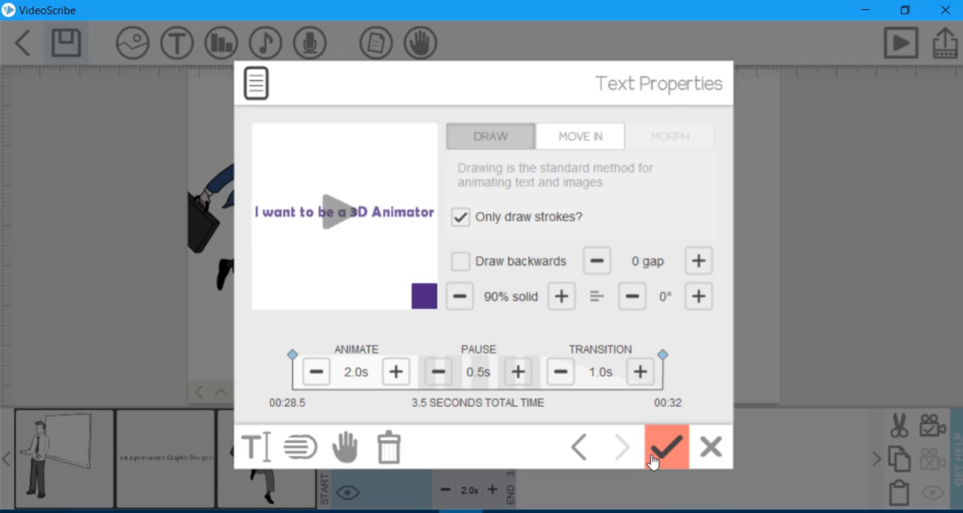
left_click(573, 301)
left_click(573, 303)
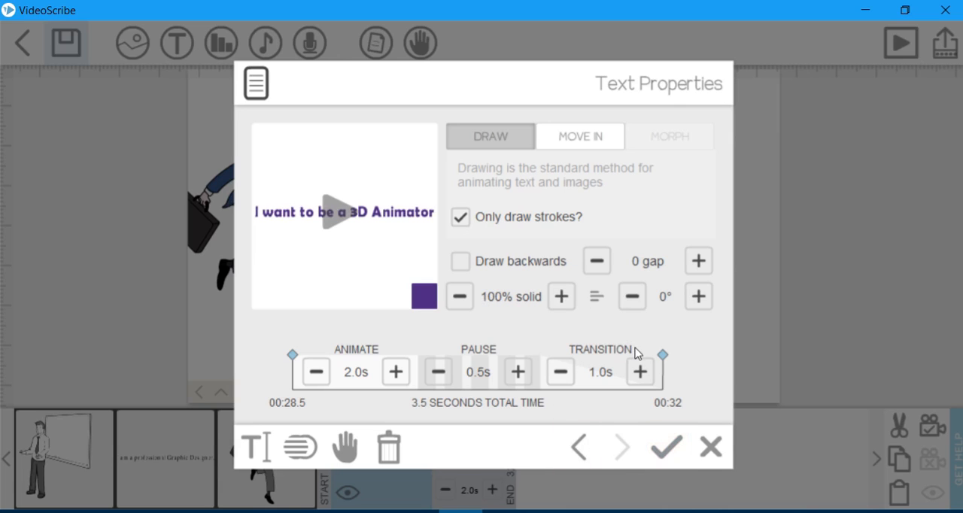
Try a gap of -11 on the purple text and preview its drawing.
left_click(597, 263)
left_click(597, 263)
left_click(597, 263)
left_click(597, 263)
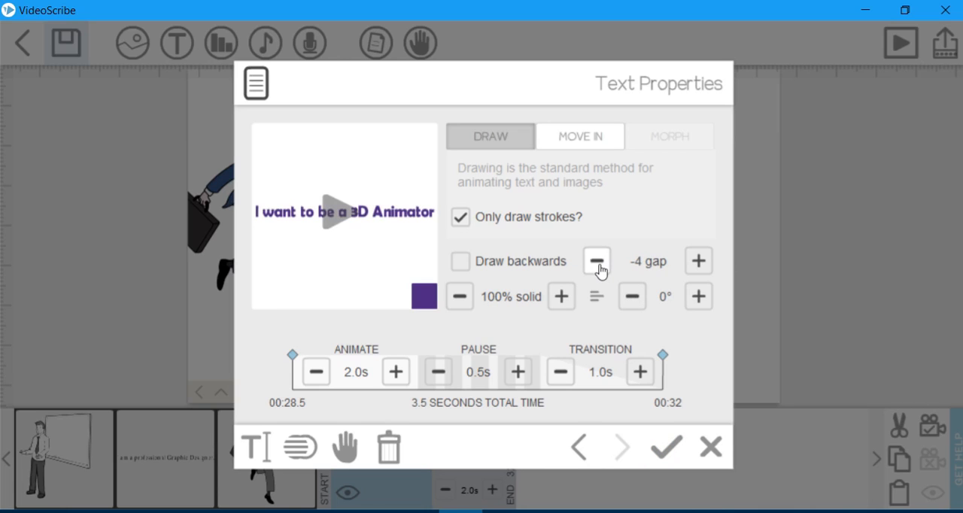
left_click(599, 265)
left_click(598, 265)
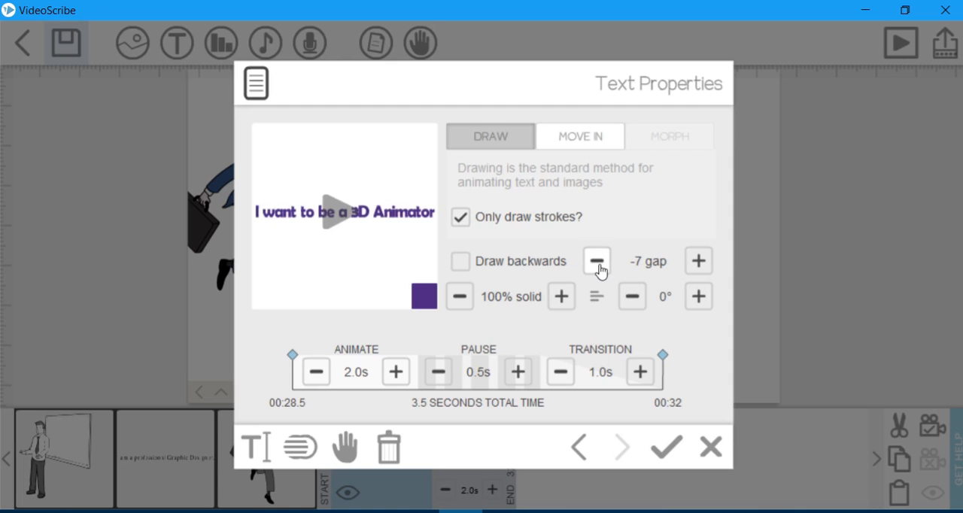
left_click(598, 265)
left_click(599, 265)
left_click(599, 264)
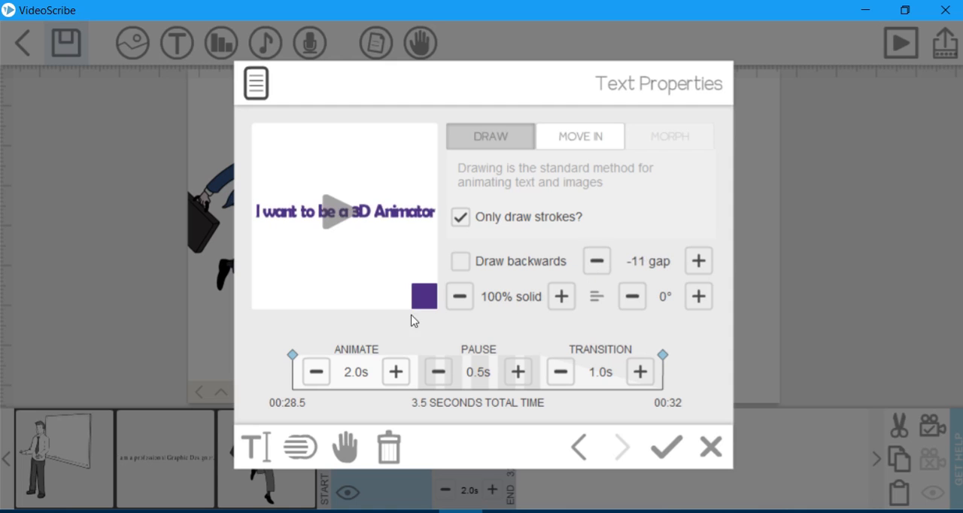
left_click(334, 212)
Restore the text's gap to 0 and preview the drawing again.
left_click(701, 265)
left_click(701, 265)
left_click(700, 264)
left_click(701, 264)
left_click(701, 265)
left_click(700, 265)
left_click(701, 265)
left_click(701, 264)
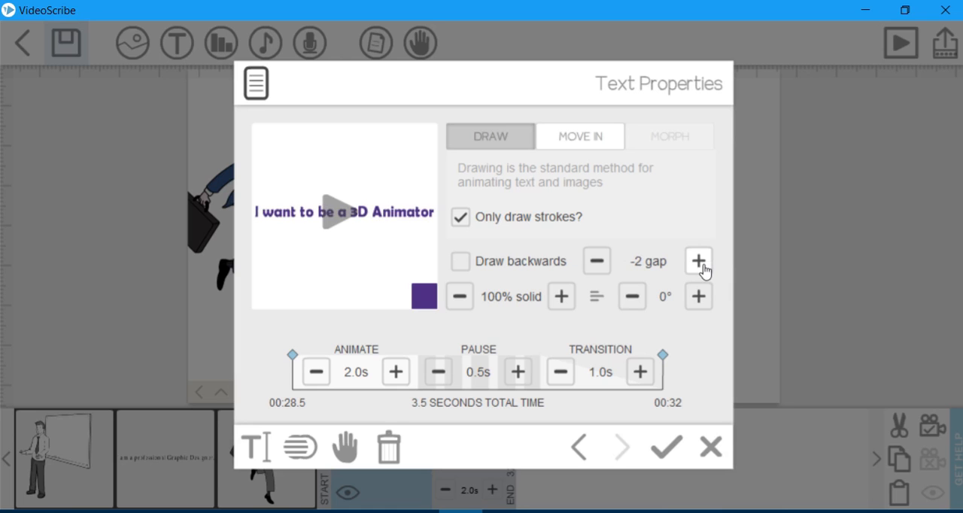
left_click(701, 265)
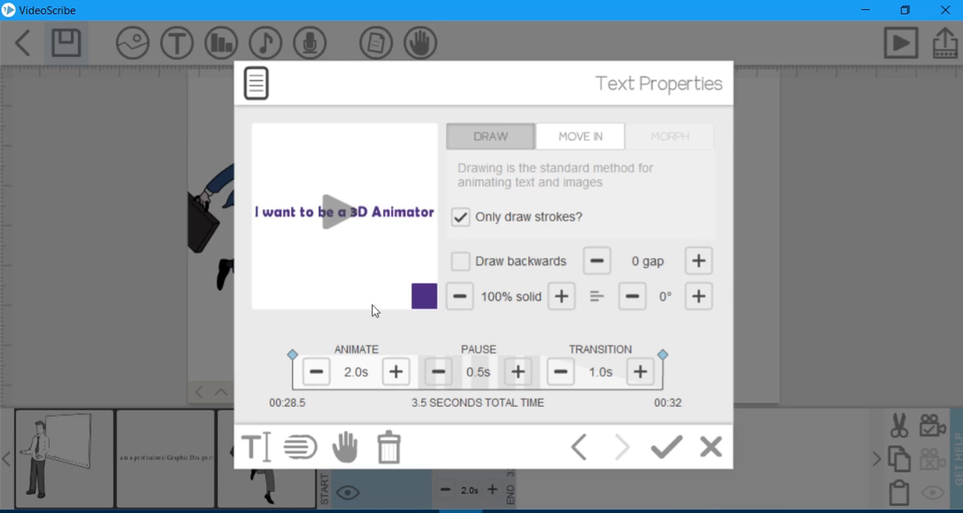
left_click(338, 211)
Try rotating the purple text to 6° and preview its drawing.
left_click(698, 296)
left_click(699, 298)
left_click(701, 299)
left_click(699, 298)
left_click(699, 297)
left_click(699, 297)
left_click(574, 218)
left_click(574, 218)
left_click(342, 218)
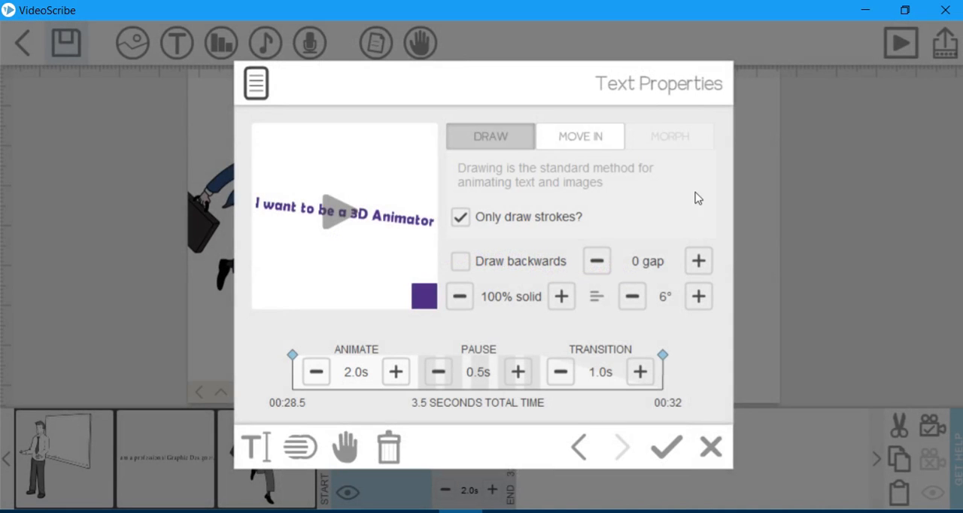
Restore the text's rotation to 0°.
left_click(632, 298)
left_click(632, 298)
left_click(632, 297)
left_click(632, 298)
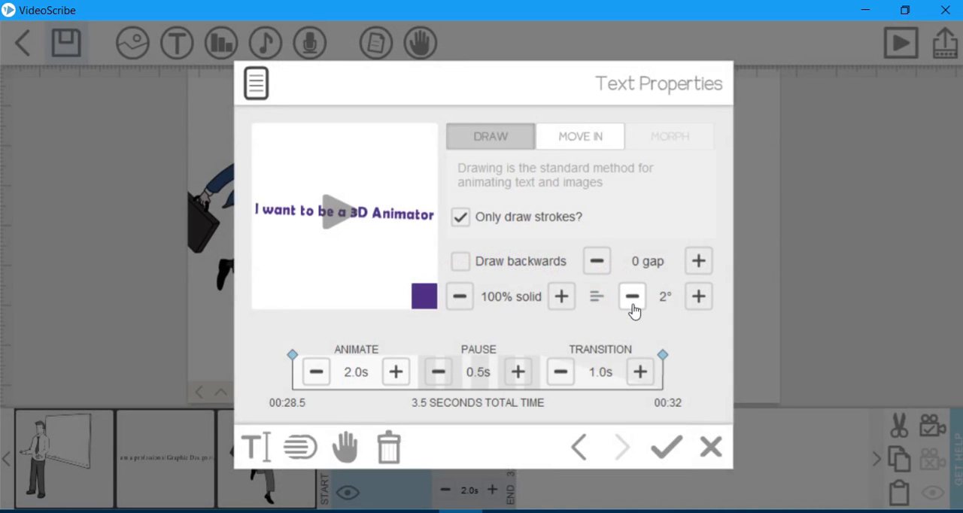
left_click(631, 298)
left_click(632, 298)
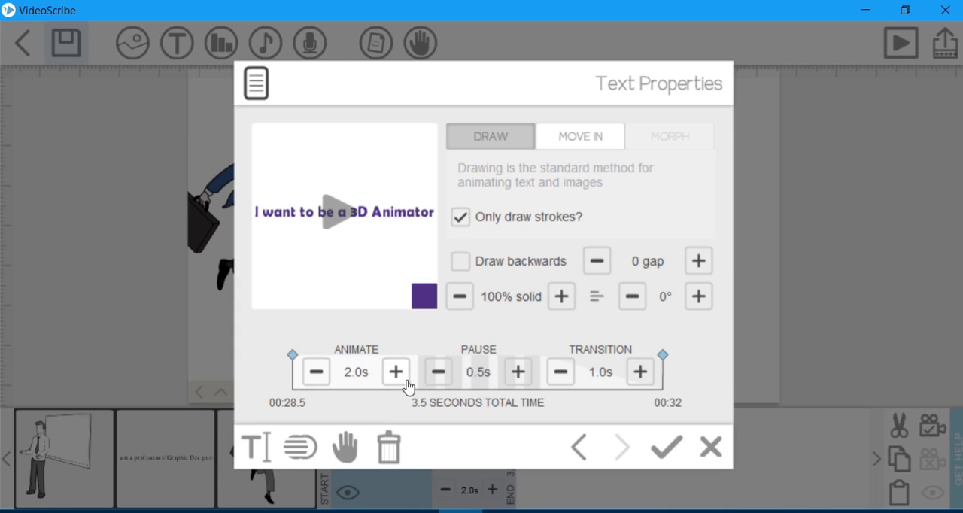
Set the text's pause time to 3.0 s, apply the properties, and play the whole scribe.
left_click(517, 372)
left_click(517, 372)
left_click(518, 372)
left_click(517, 372)
left_click(517, 372)
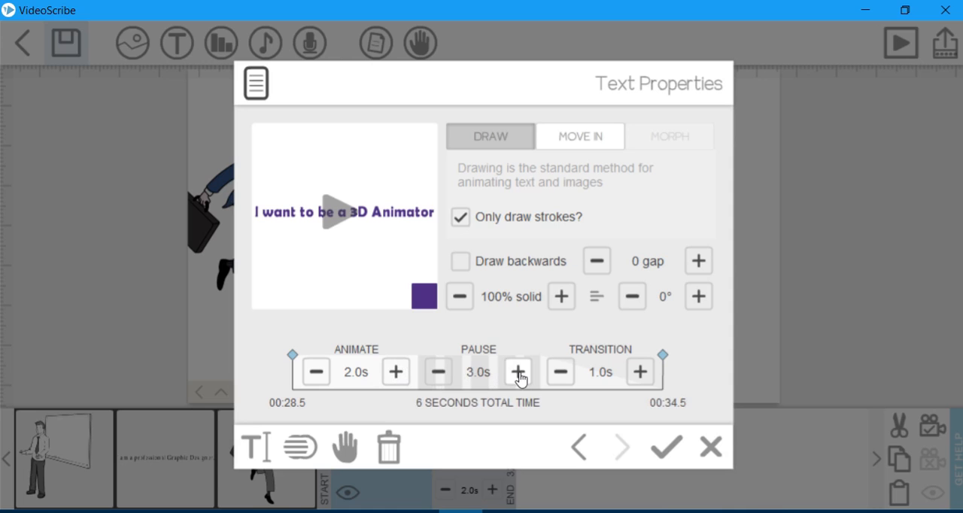
left_click(667, 447)
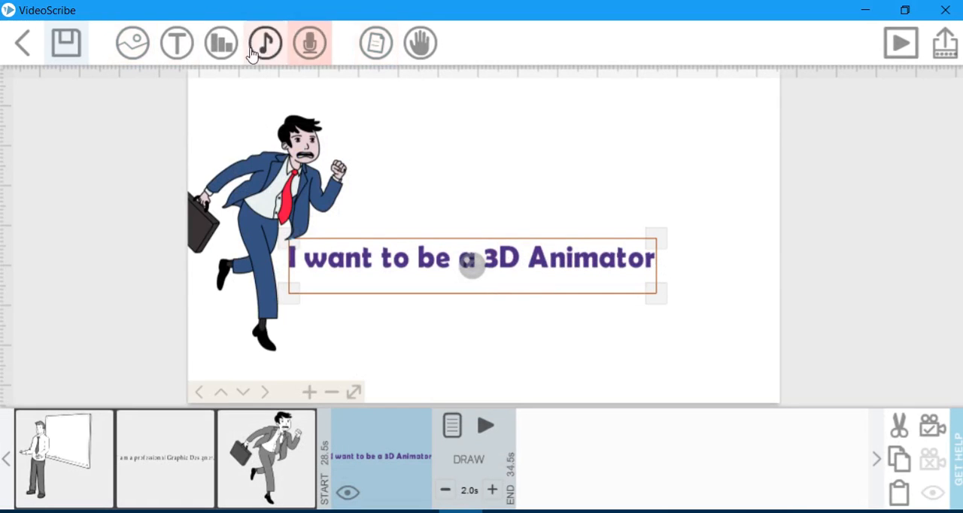
left_click(900, 43)
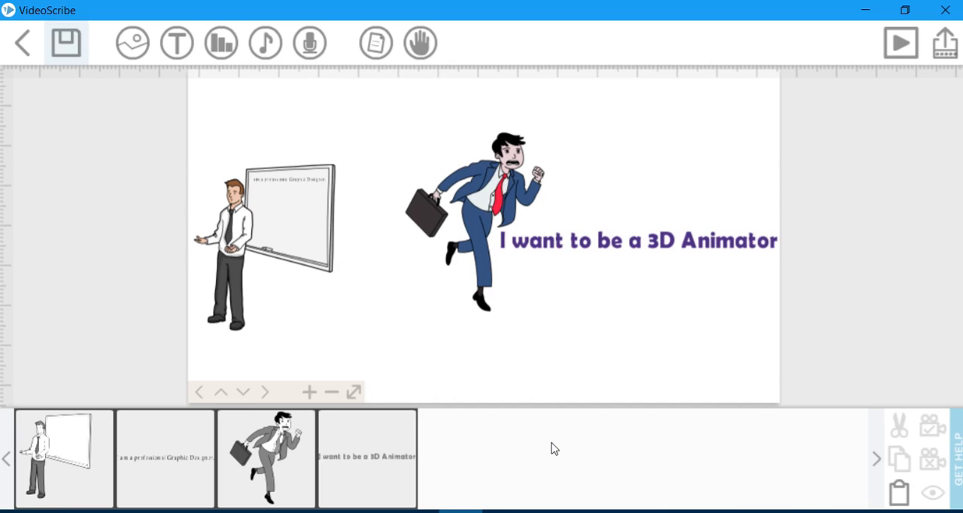
Reopen the purple text's properties, set the transition time to 2.0 s, and apply them.
double_click(696, 250)
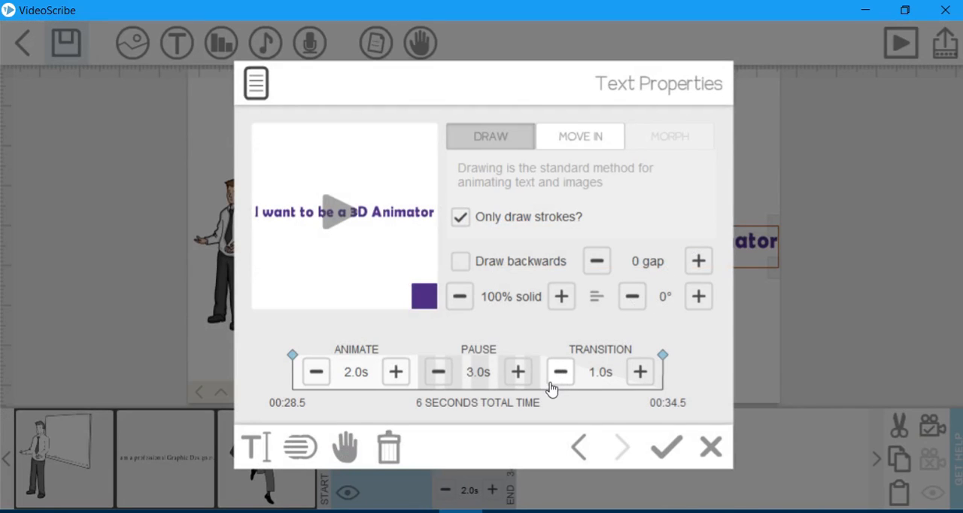
left_click(639, 373)
left_click(639, 373)
left_click(666, 446)
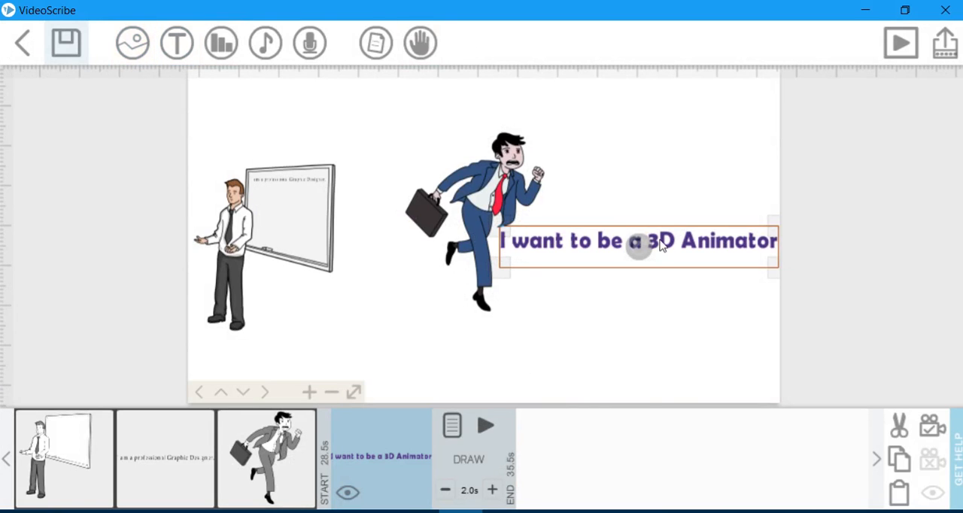
Add a drop shadow filter to the purple text, choose a near-black glow colour, and apply the filters.
double_click(661, 246)
left_click(320, 237)
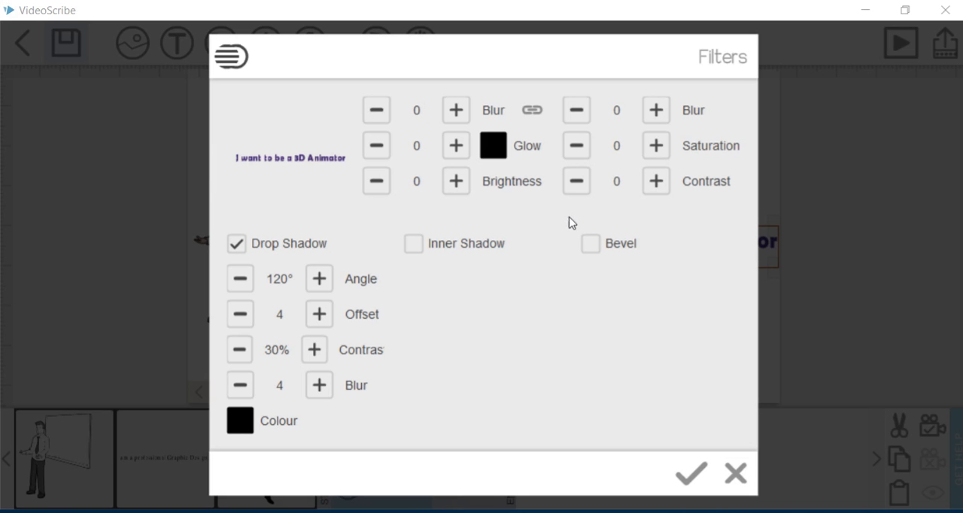
left_click(497, 149)
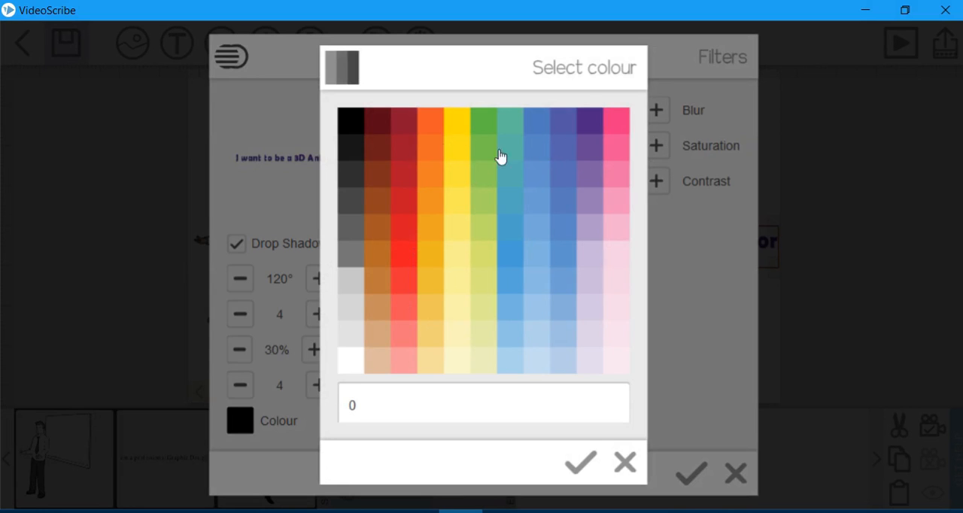
left_click(356, 151)
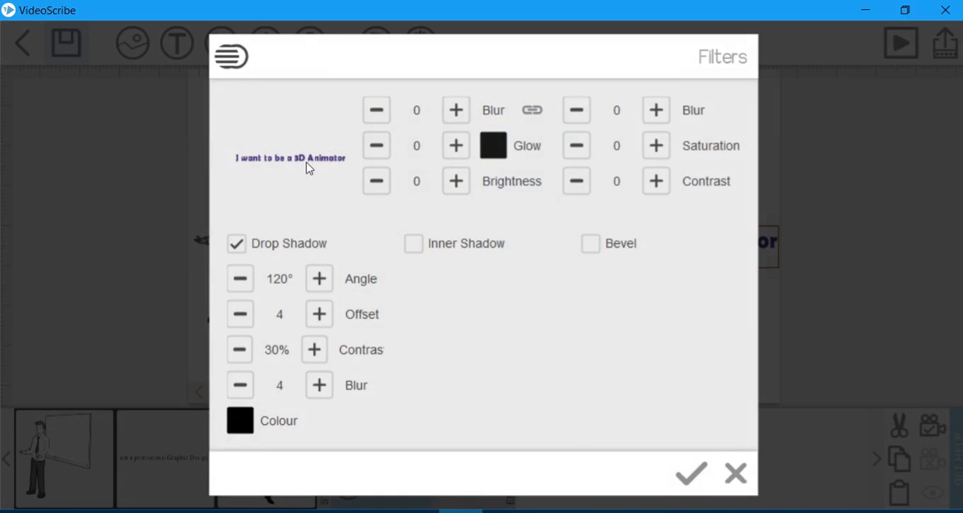
left_click(688, 473)
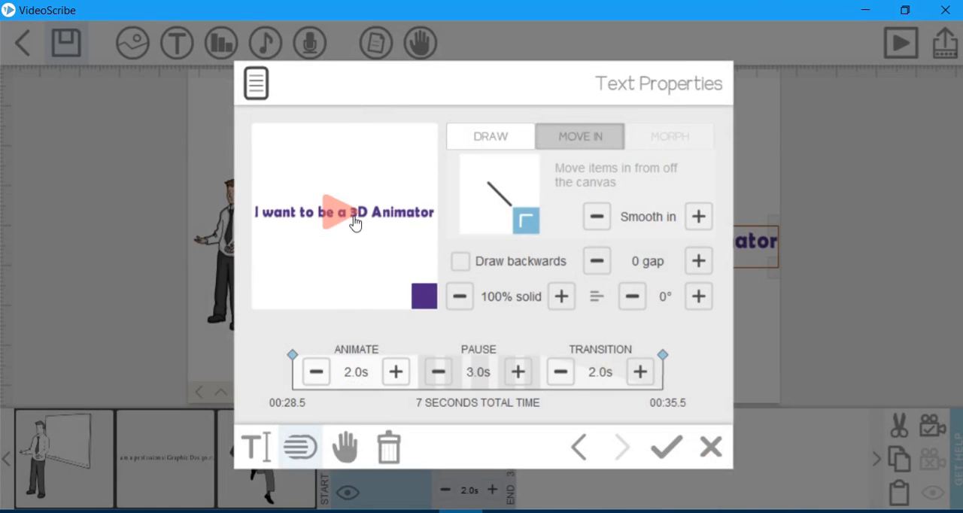
Preview the purple text's Move In animation with its straight path several times.
left_click(356, 223)
left_click(342, 211)
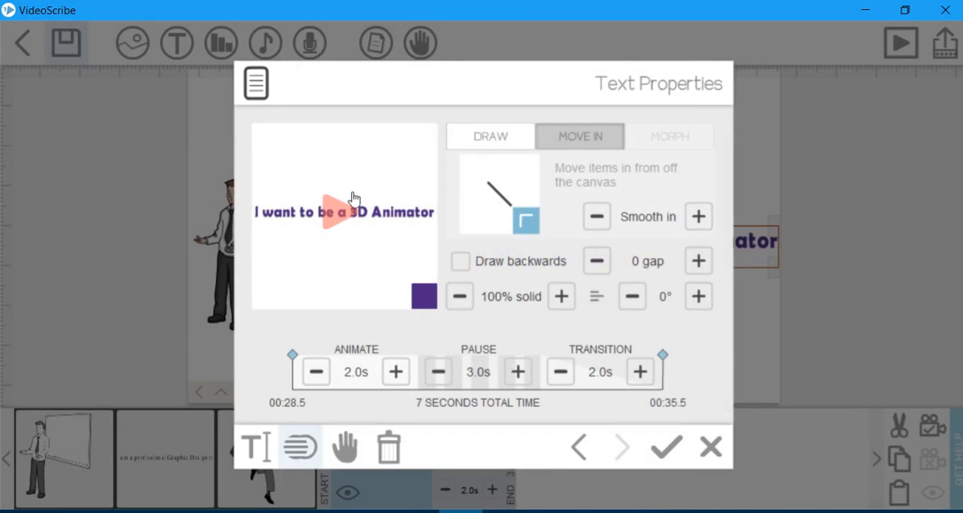
left_click(343, 211)
left_click(342, 217)
Switch the text to the Draw animation, preview it, and return to Move In.
left_click(504, 142)
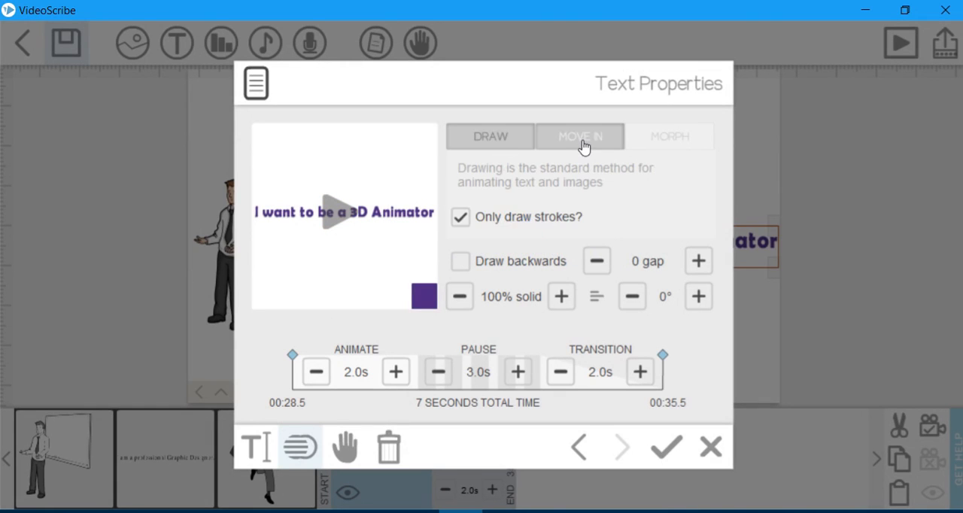
left_click(584, 144)
left_click(505, 142)
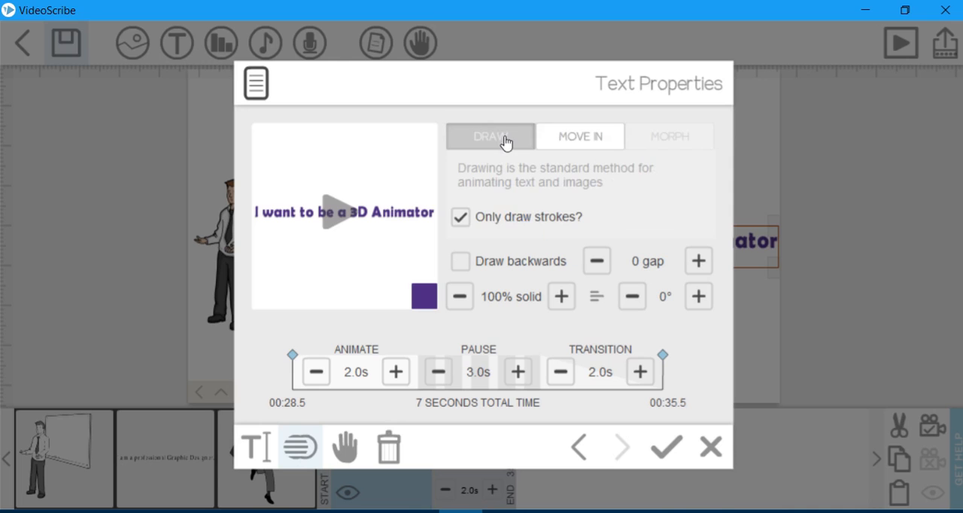
left_click(337, 211)
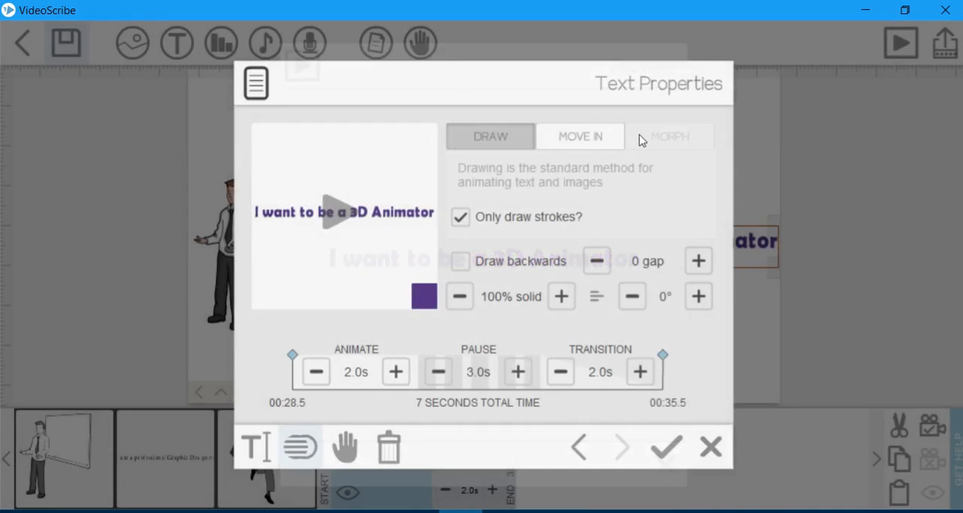
left_click(594, 137)
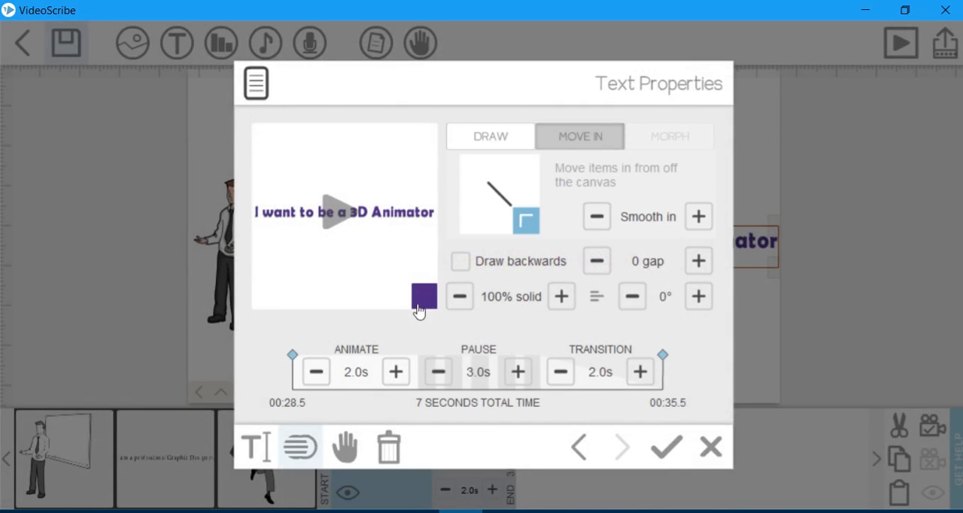
Check the available hands without choosing one, set a curved Move In path for the text, and preview it.
left_click(345, 450)
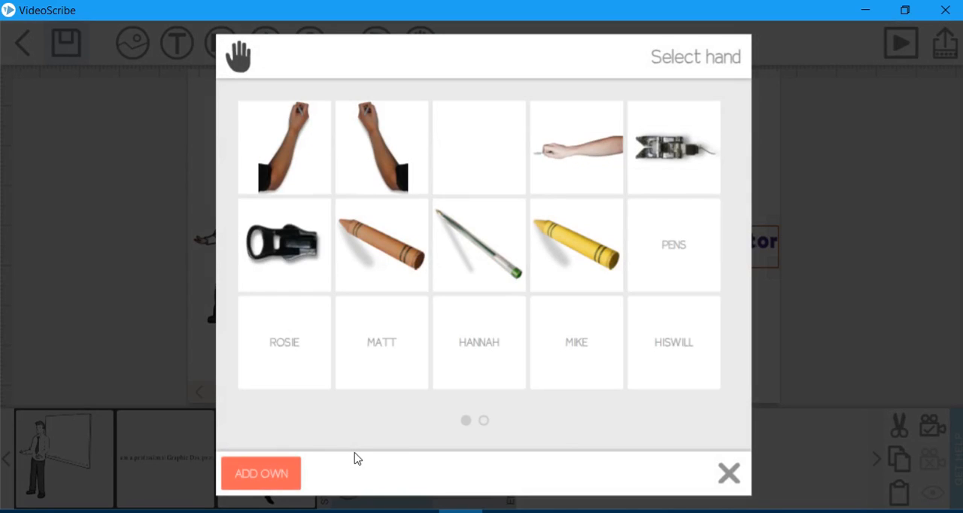
left_click(726, 474)
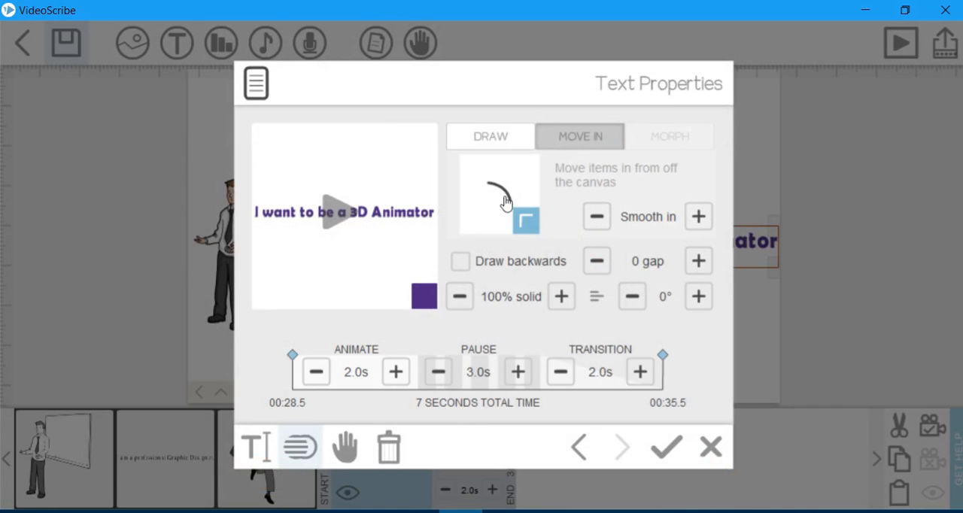
left_click(334, 225)
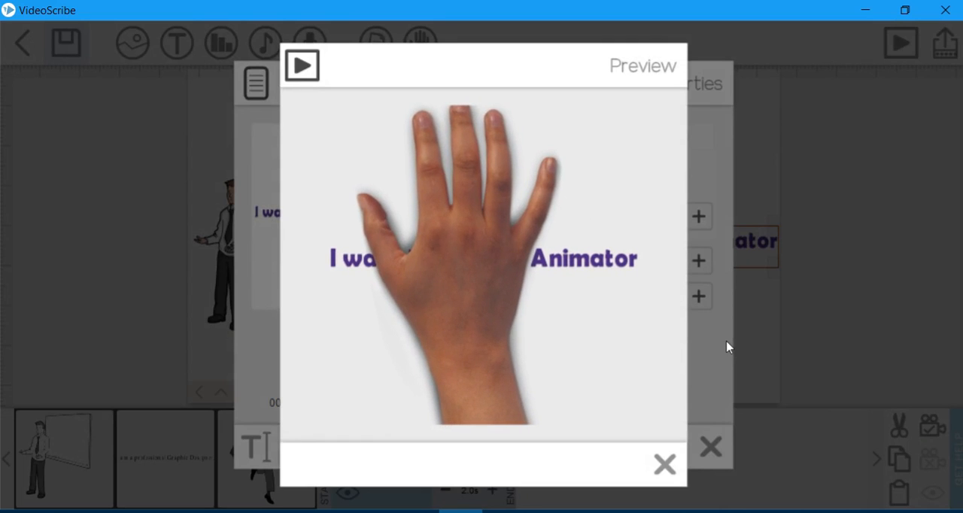
left_click(665, 464)
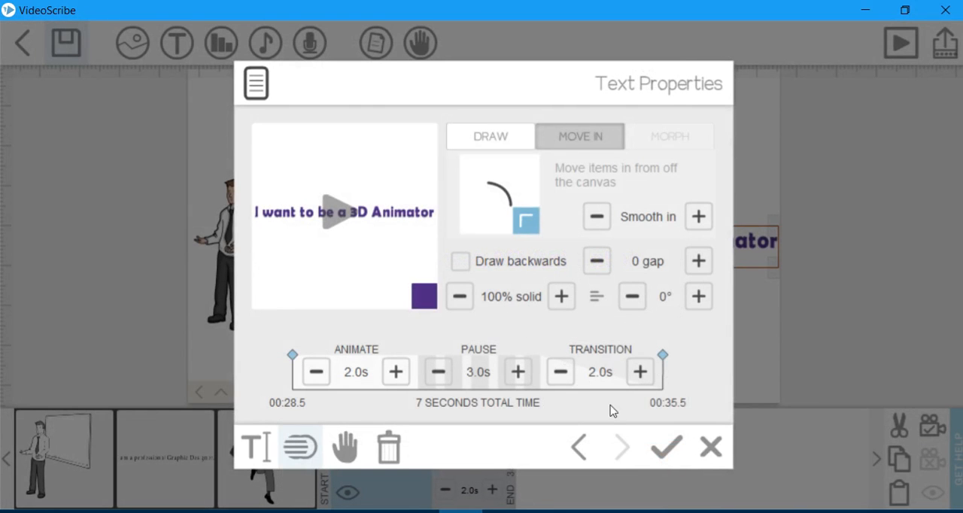
Set the text's transition time to 5.0 s and apply the properties.
left_click(640, 376)
left_click(640, 376)
left_click(640, 376)
left_click(640, 376)
left_click(640, 376)
left_click(640, 376)
left_click(666, 447)
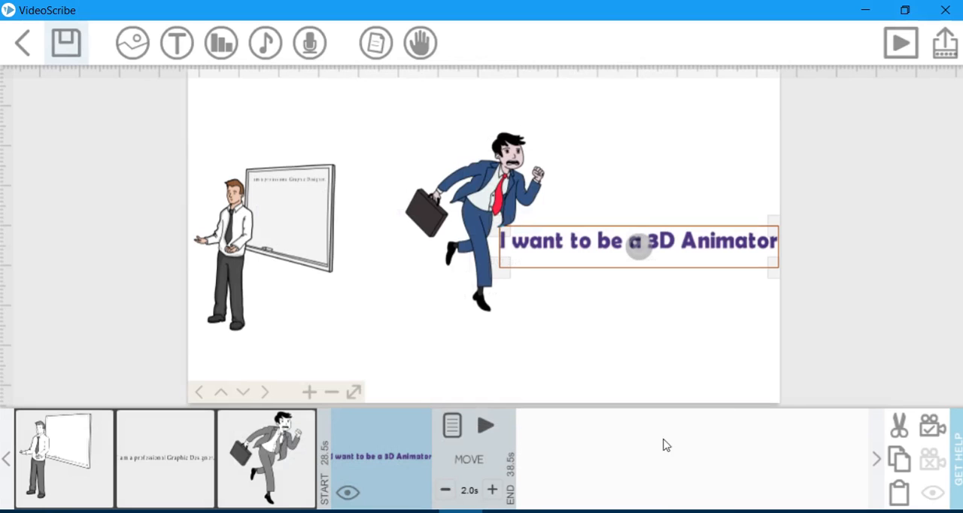
Reopen the purple text's properties and preview its curved Move In animation.
double_click(690, 255)
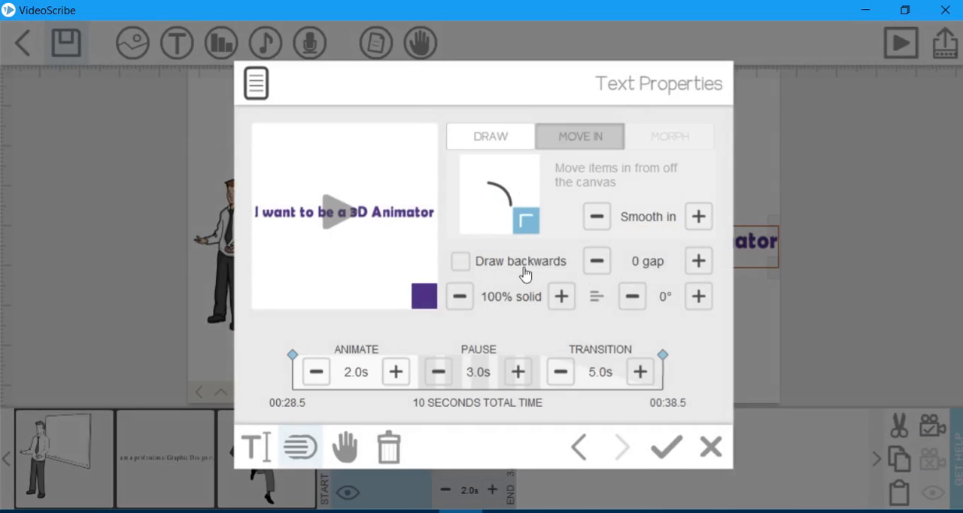
left_click(344, 212)
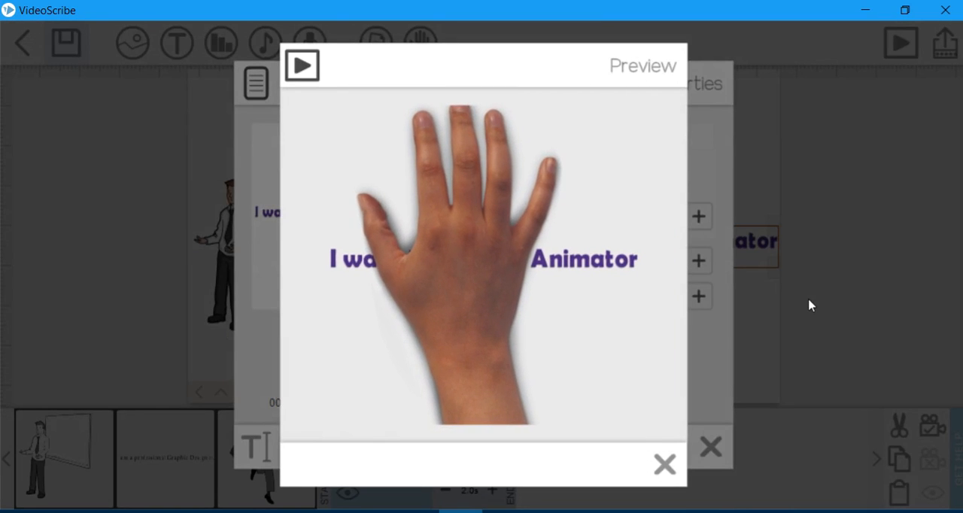
left_click(665, 464)
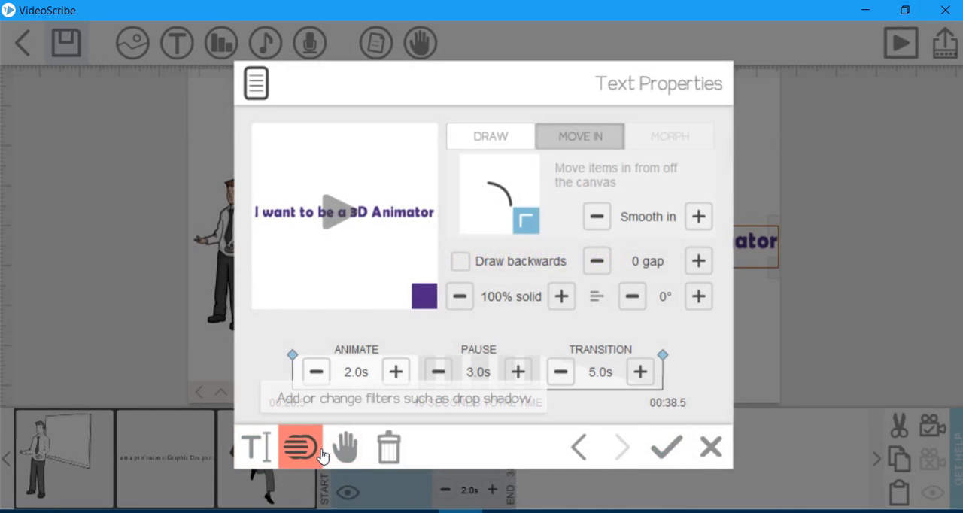
Switch the purple text to the Draw animation, assign the second dark-sleeved arm holding a marker as its hand, and preview it.
left_click(500, 143)
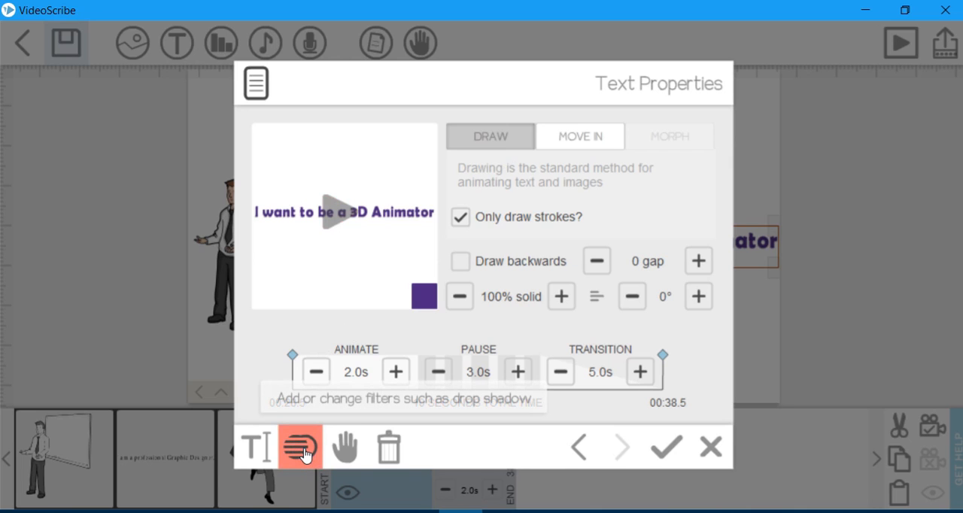
left_click(345, 449)
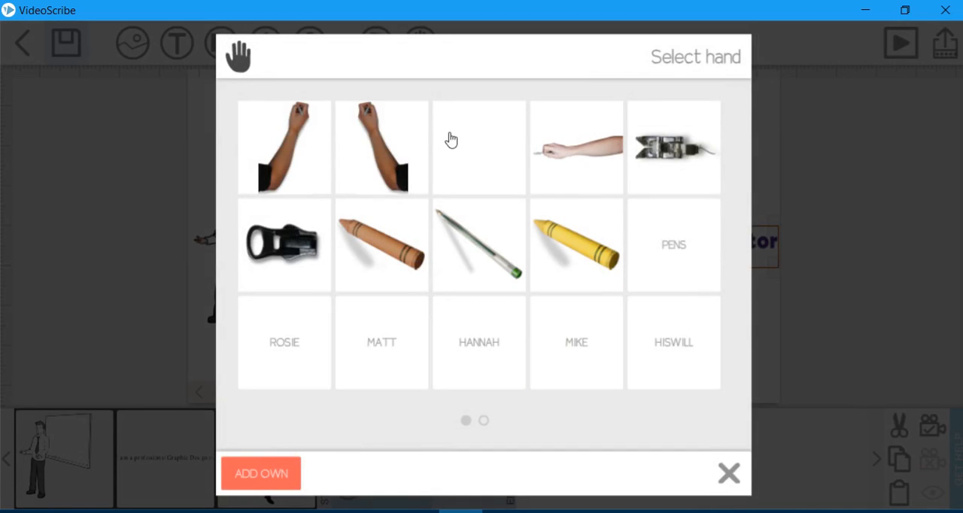
left_click(369, 140)
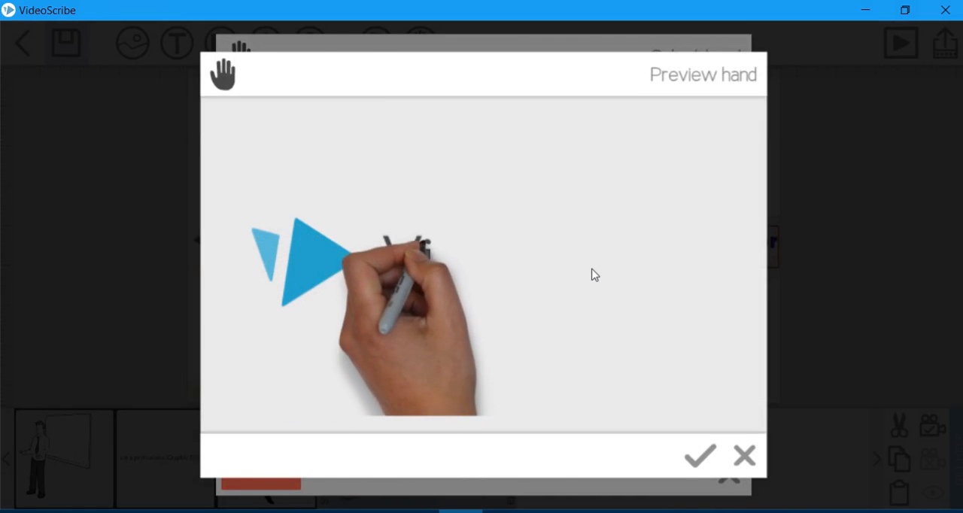
left_click(699, 457)
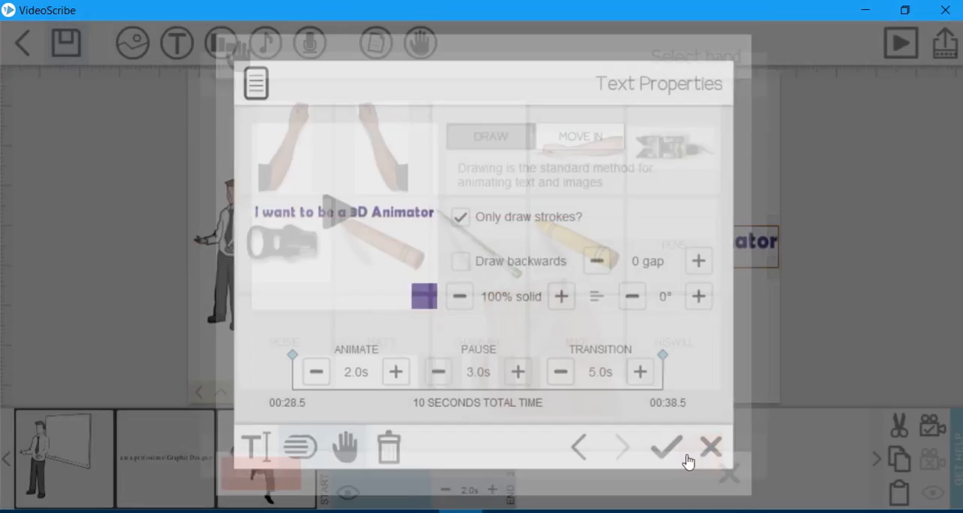
left_click(327, 216)
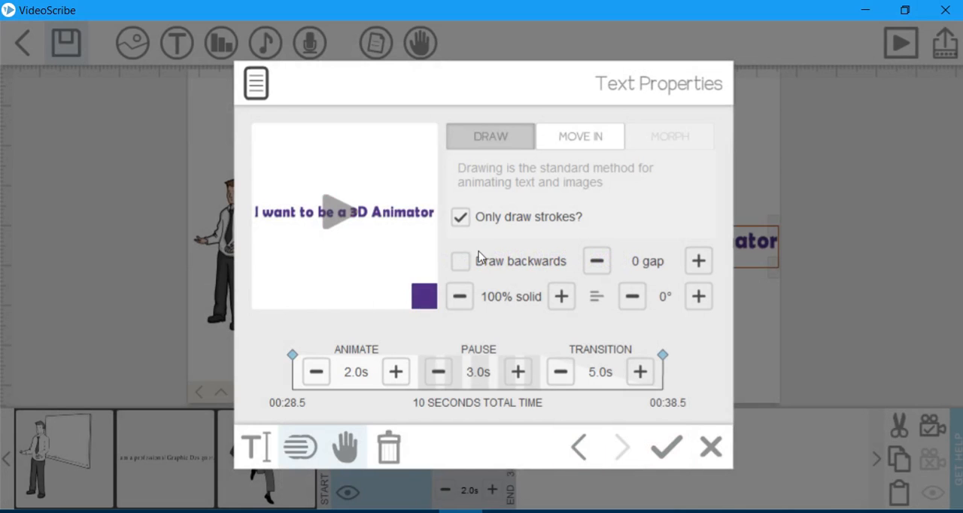
Replace the text's hand with the green ballpoint pen, apply the properties, and play the whole scribe.
left_click(344, 447)
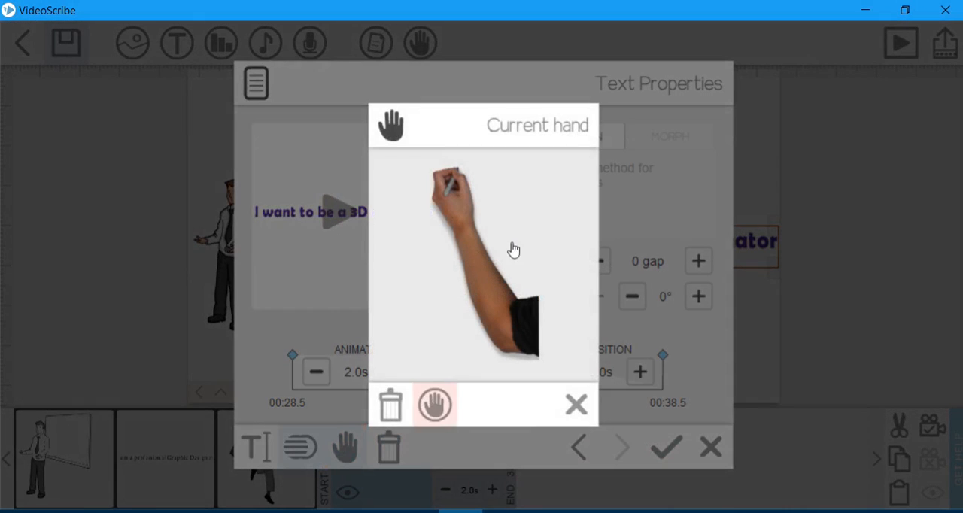
left_click(425, 409)
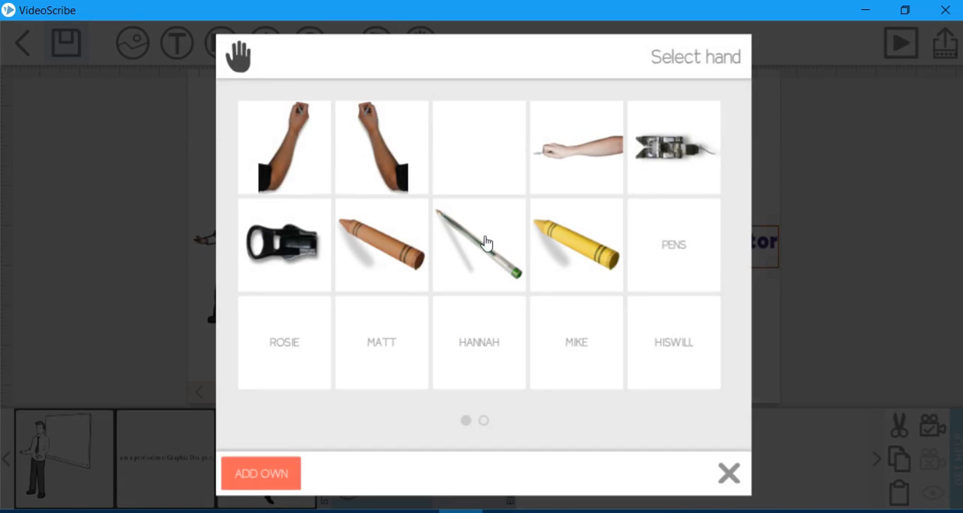
left_click(483, 246)
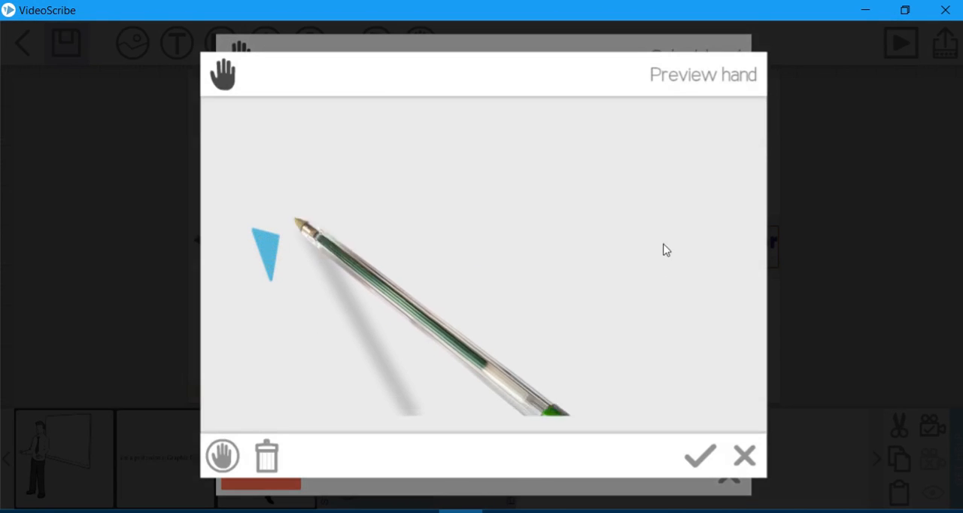
left_click(709, 447)
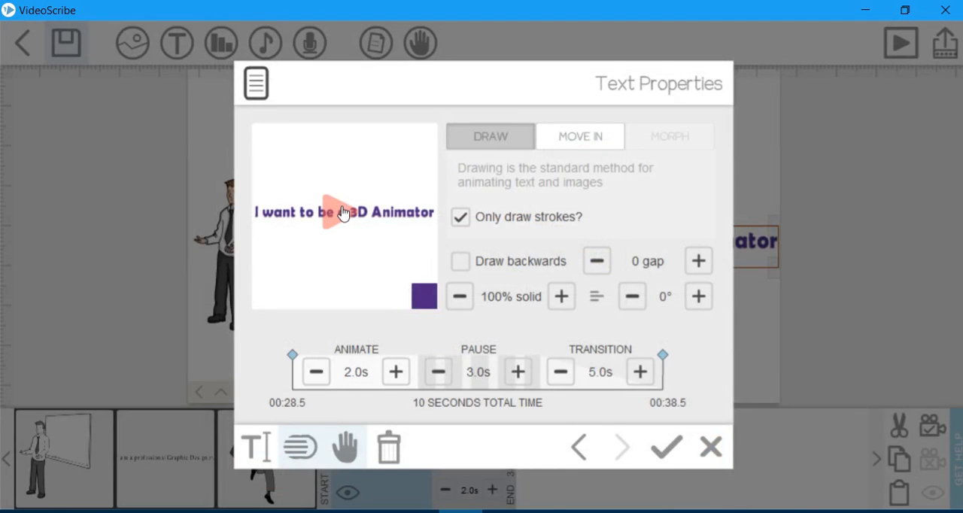
left_click(342, 213)
left_click(661, 451)
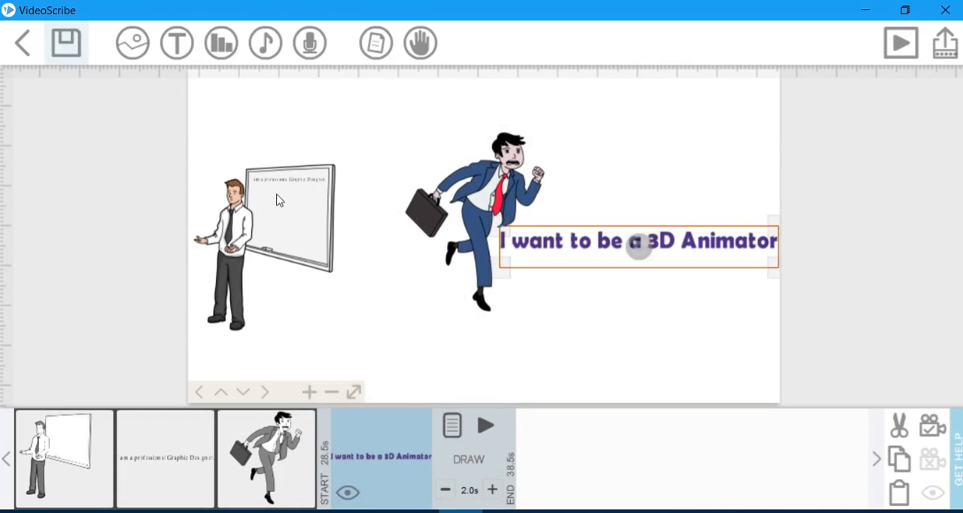
left_click(901, 43)
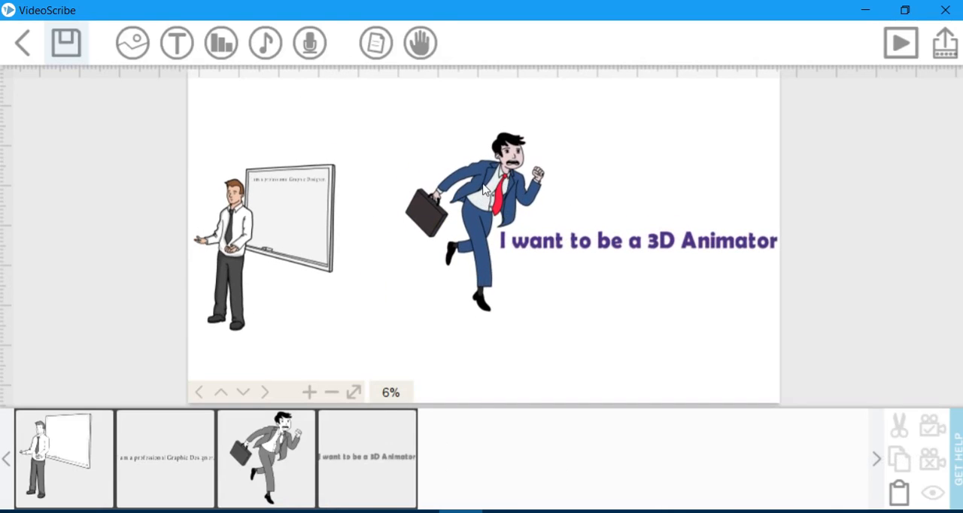
Give the running businessman image the Rosie hand holding an orange pencil at the end of the first row, preview it, and apply.
left_click(486, 189)
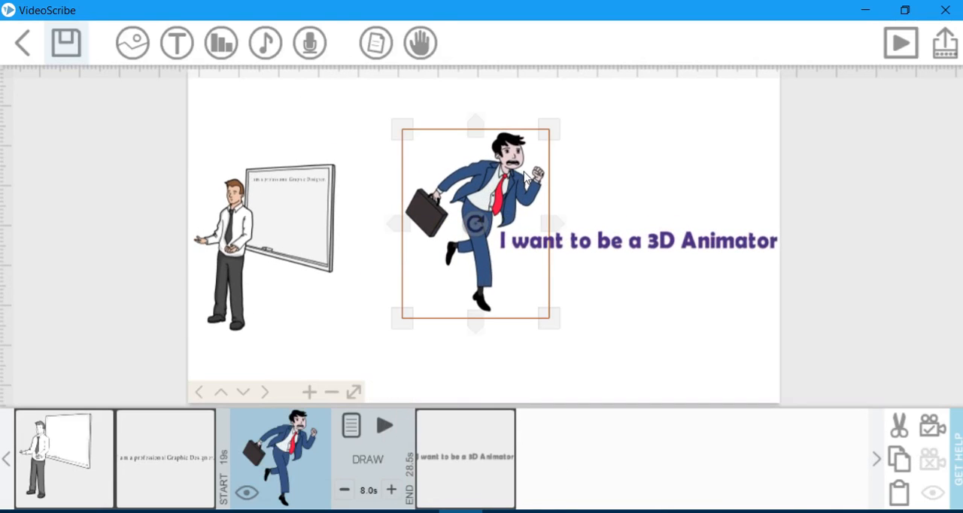
double_click(509, 173)
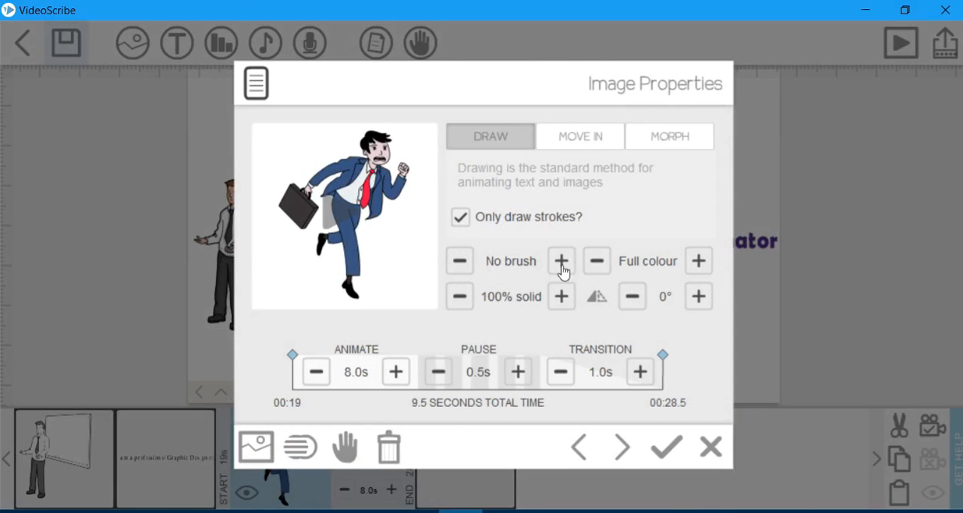
left_click(350, 453)
scroll(482, 252, "down", 1)
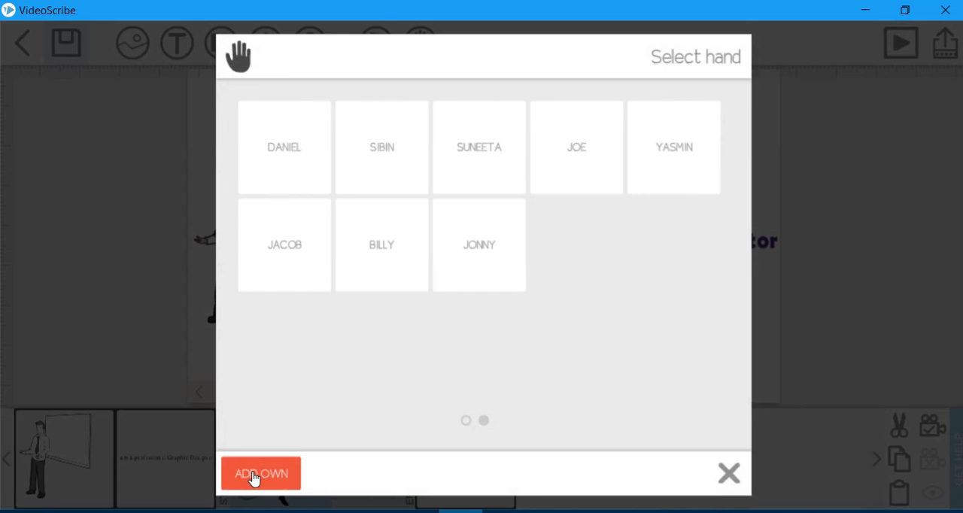
scroll(348, 365, "up", 1)
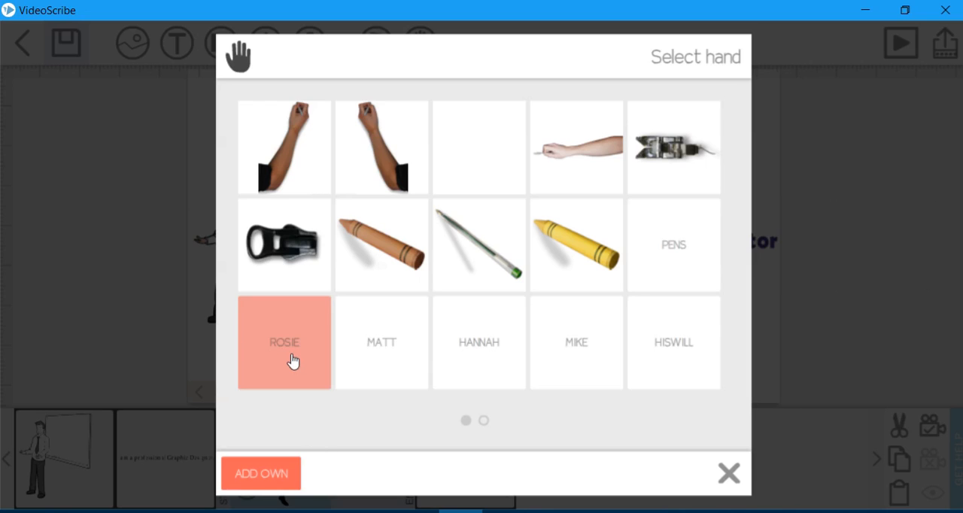
left_click(292, 354)
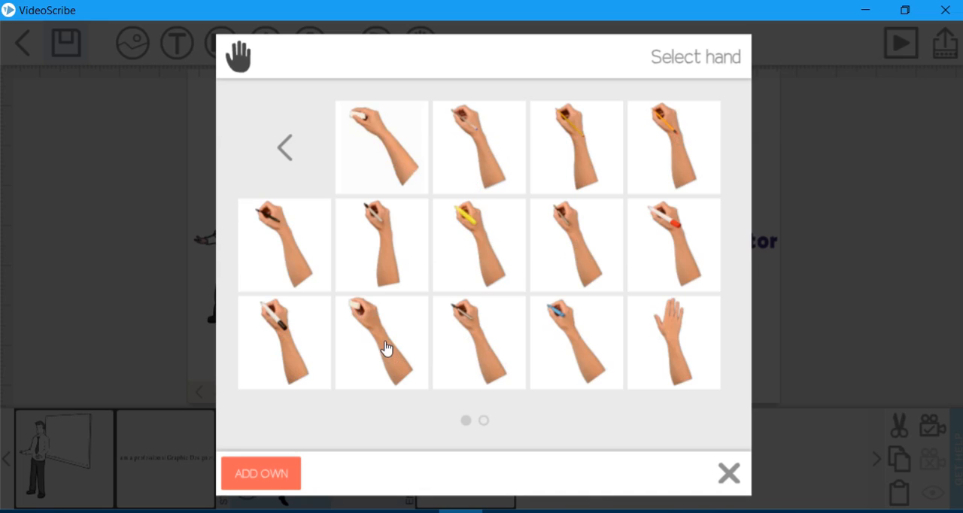
left_click(674, 131)
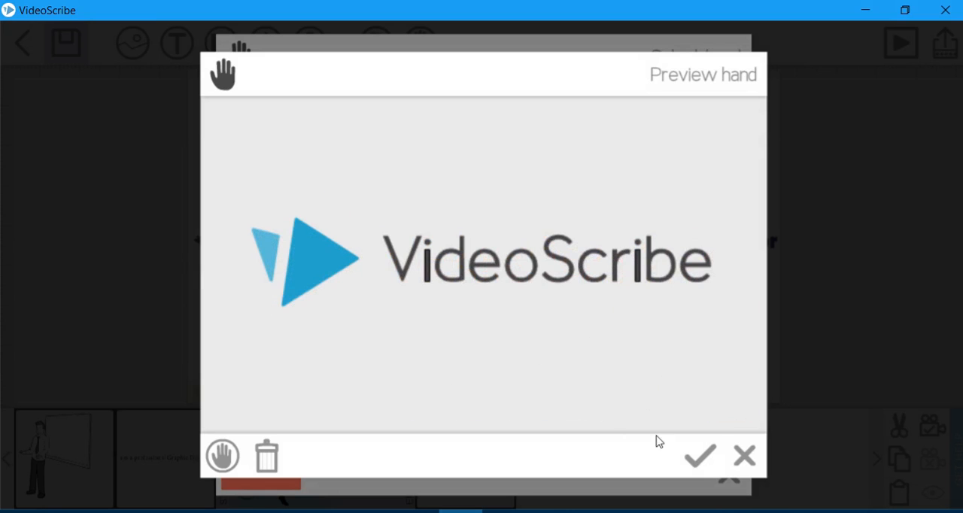
left_click(698, 454)
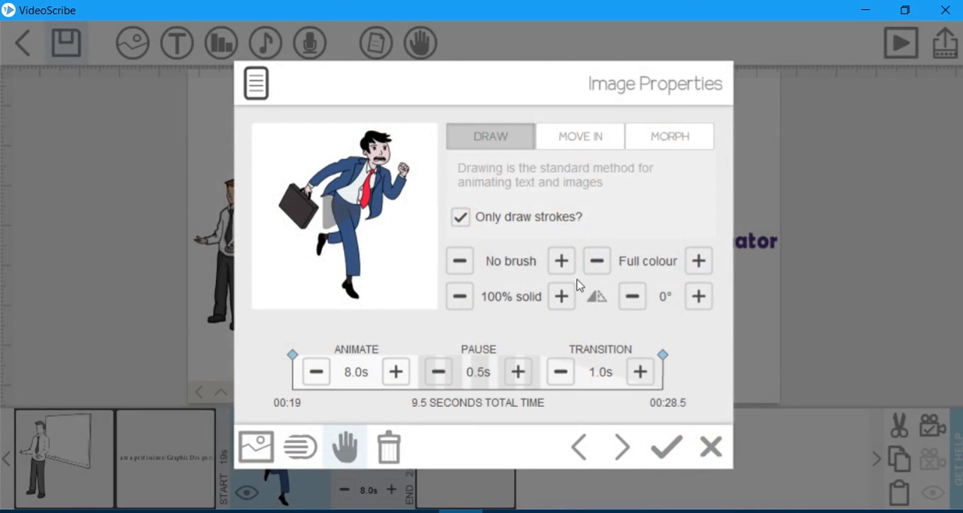
left_click(368, 208)
left_click(666, 447)
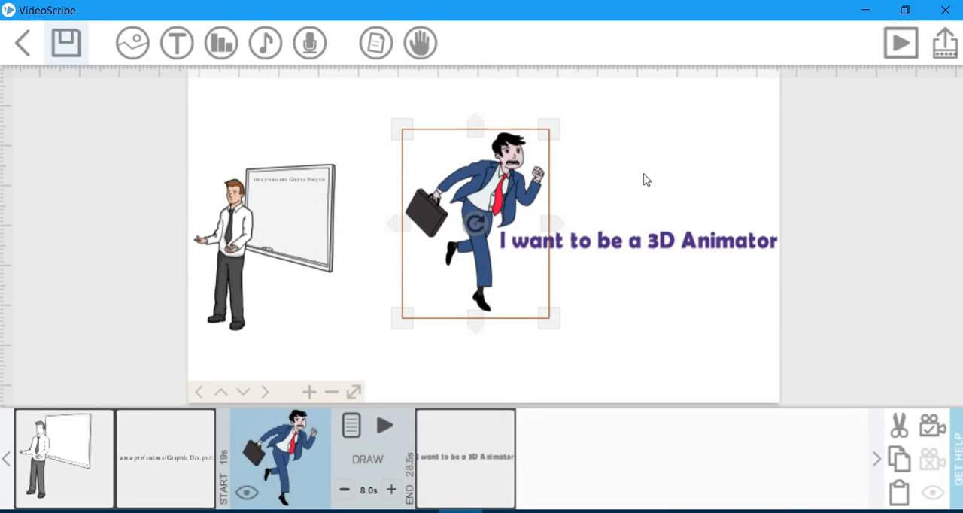
left_click(644, 181)
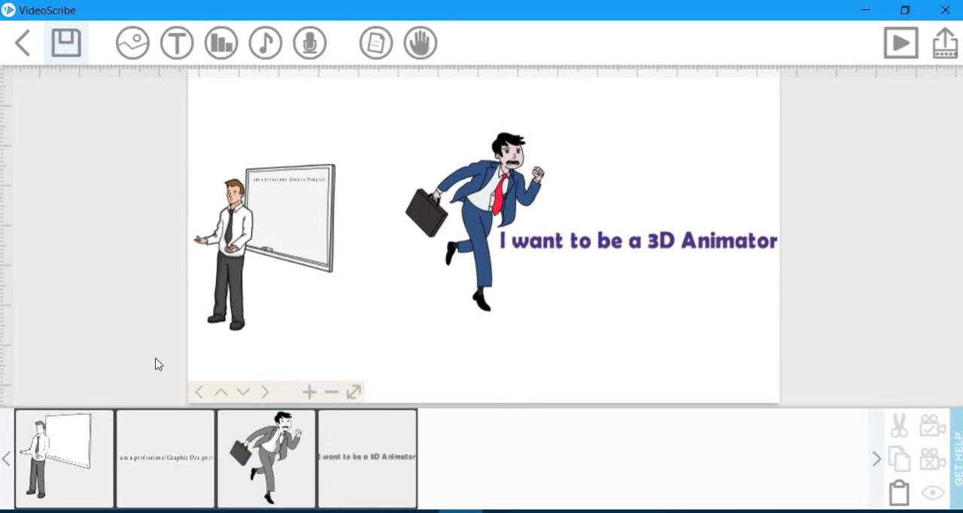
Open the scribe's default hand library and look at the options for adding a custom hand without adding one.
left_click(421, 53)
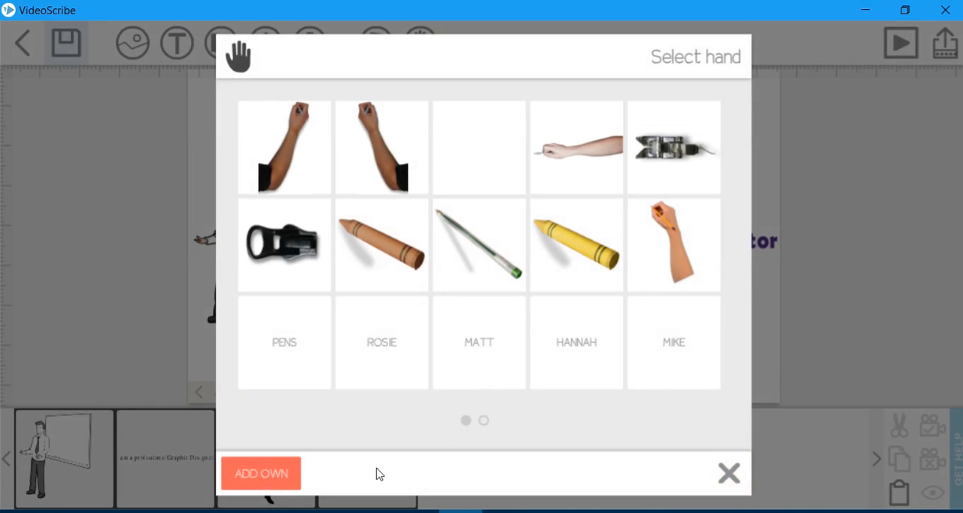
left_click(294, 474)
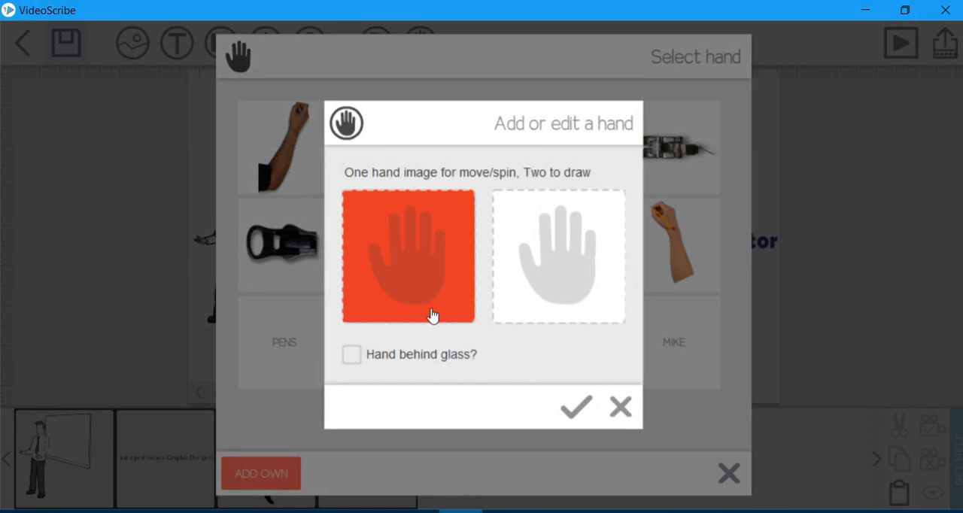
left_click(627, 414)
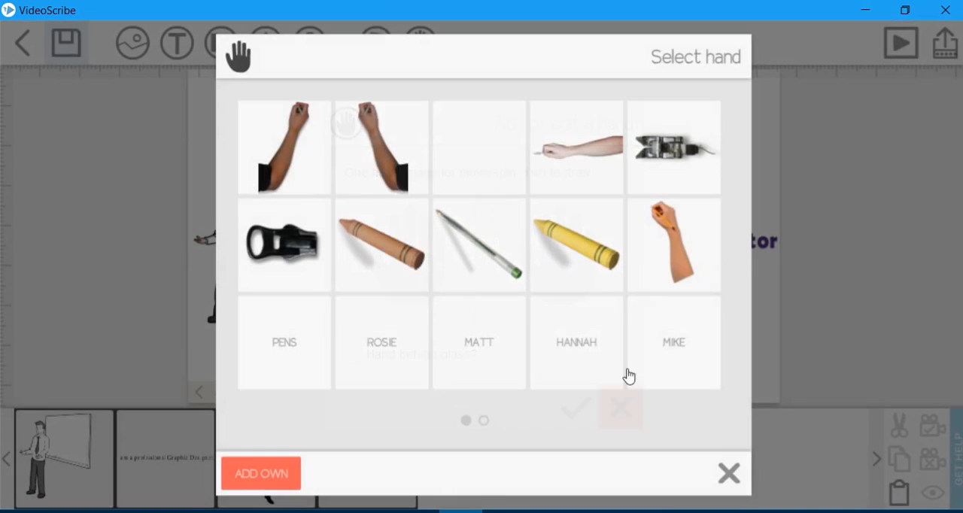
Set the scribe's default hand to the flat open hand in the Matt set and play the whole scribe.
left_click(493, 378)
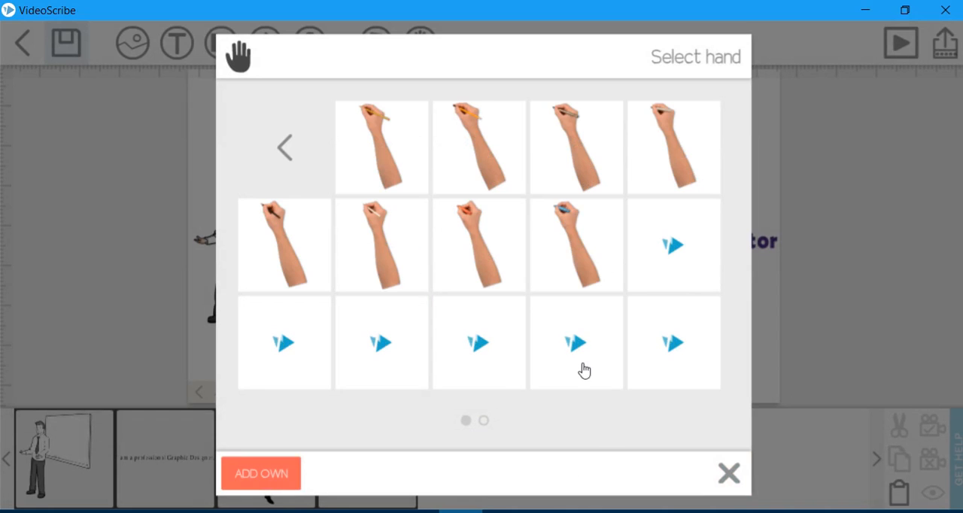
scroll(583, 365, "down", 1)
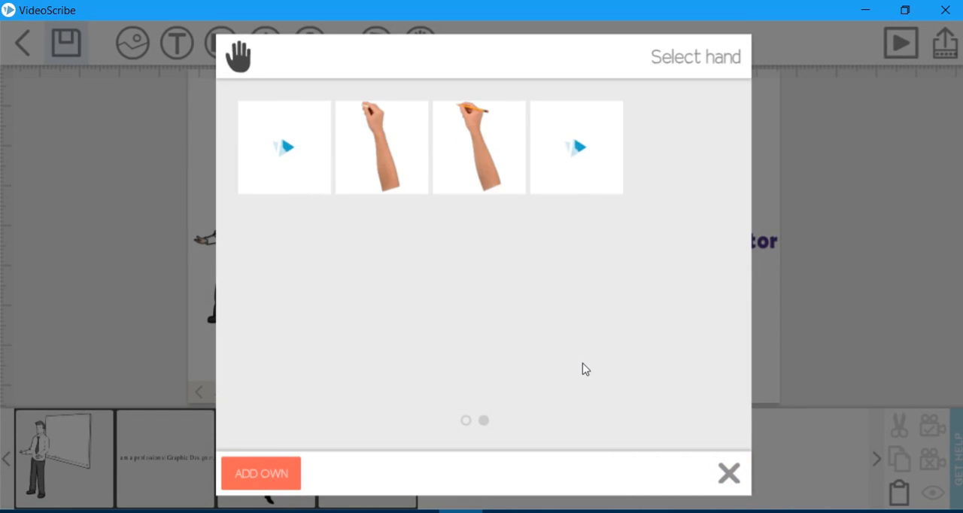
scroll(583, 366, "up", 1)
scroll(584, 366, "down", 1)
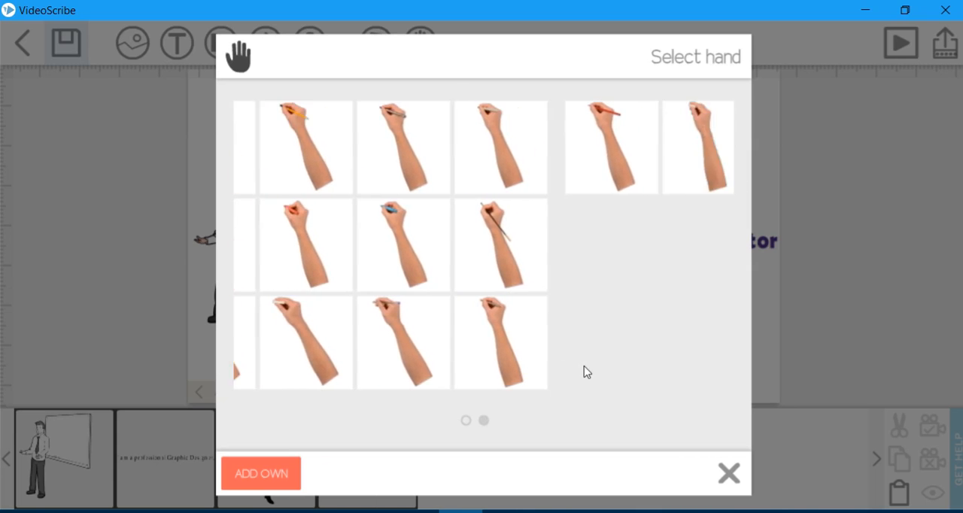
left_click(577, 146)
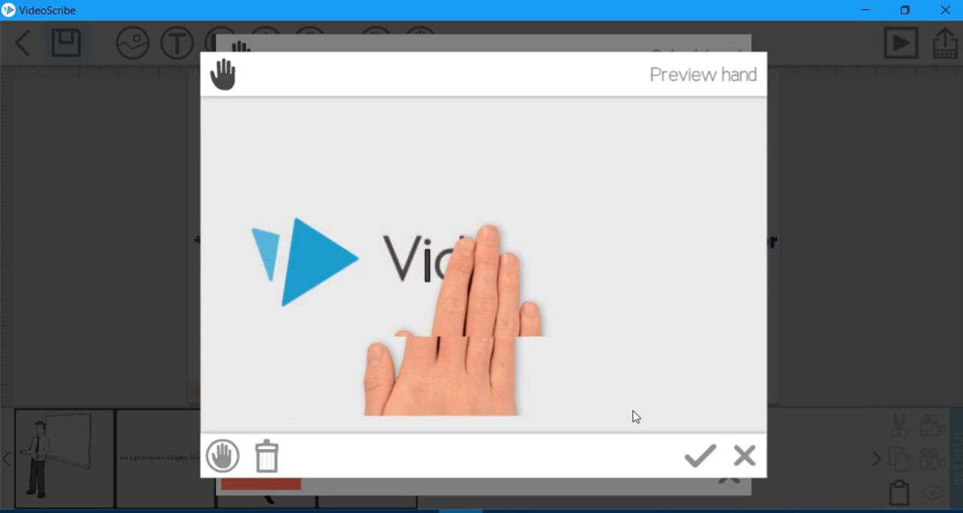
left_click(699, 455)
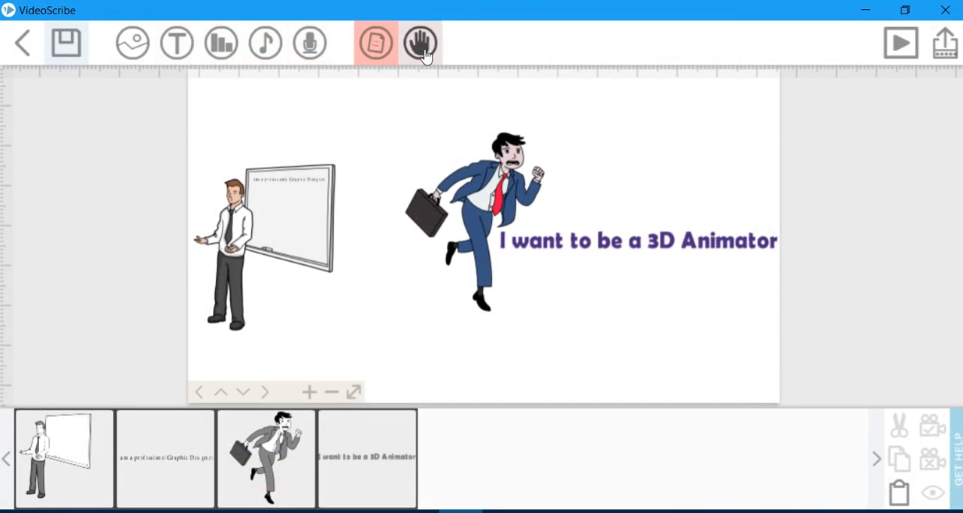
left_click(905, 46)
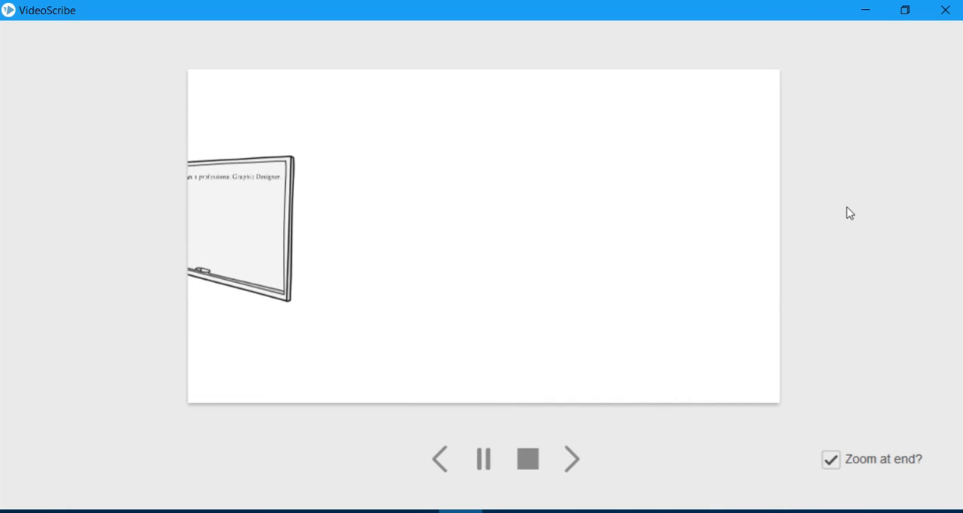
left_click(528, 459)
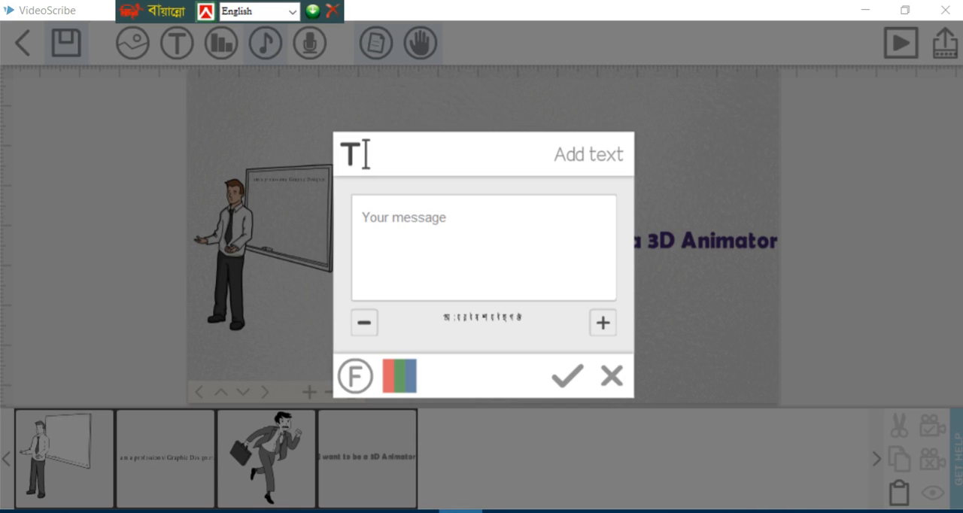
left_click(291, 11)
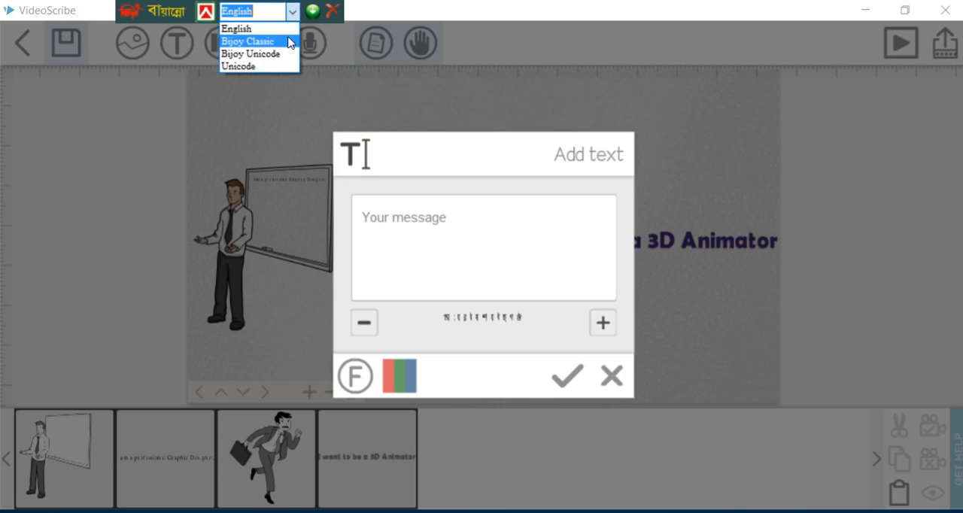
left_click(252, 41)
left_click(425, 219)
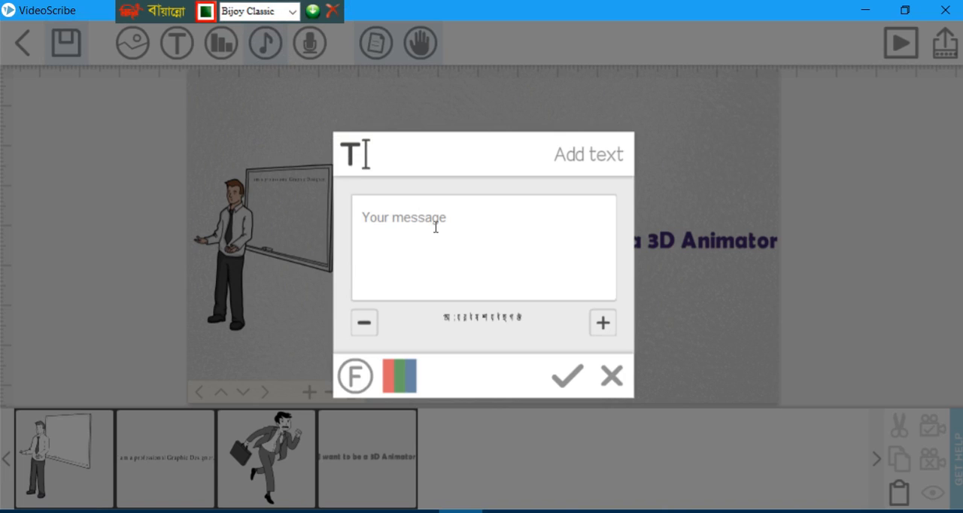
type("w")
key("BackSpace")
key("ctrl+alt+b")
type("d")
key("BackSpace")
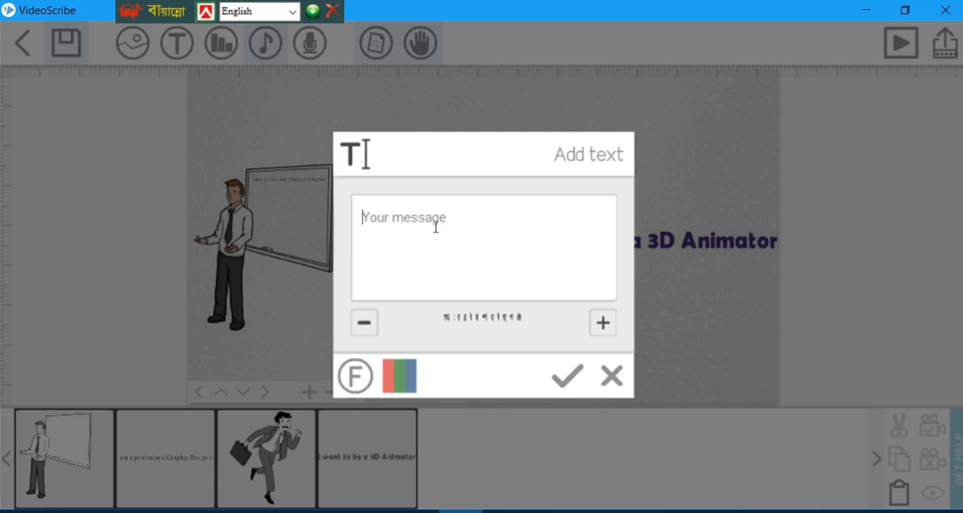
Set the keyboard layout to Bijoy Classic and enter "wicMm" as the new text's message.
left_click(292, 11)
left_click(285, 40)
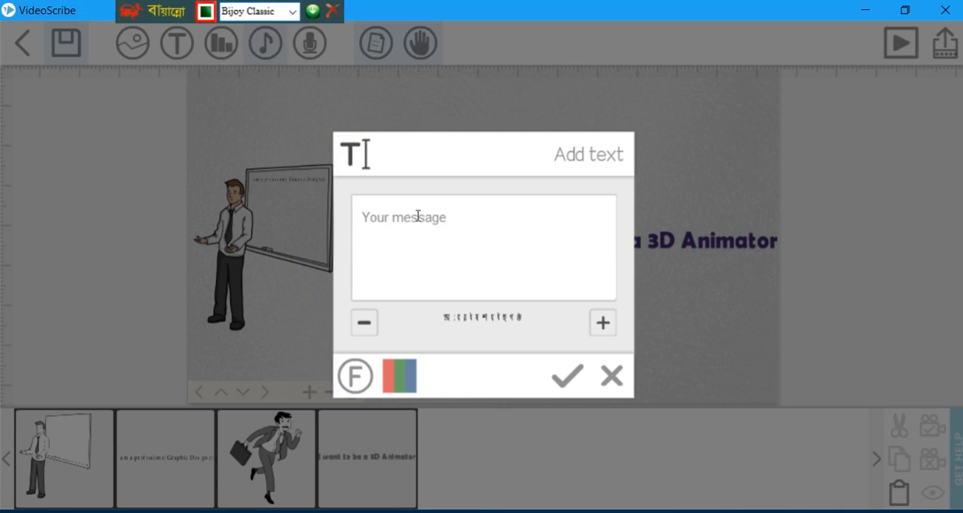
left_click(417, 216)
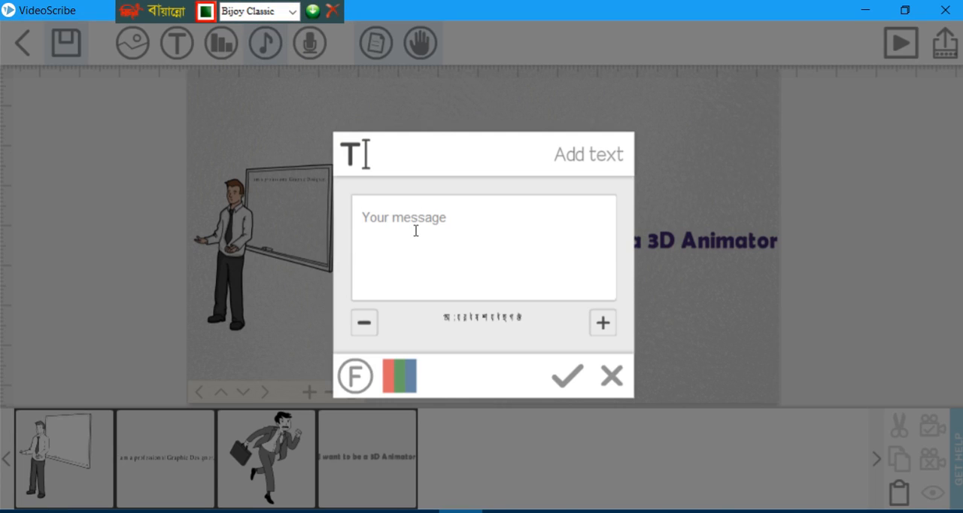
type("v&")
key("BackSpace")
key("BackSpace")
type("w")
key("BackSpace")
key("BackSpace")
key("BackSpace")
type("wicMm")
Change the text's font to the Bengali font with evenly spaced letters and add the text to the canvas.
double_click(421, 228)
left_click(608, 326)
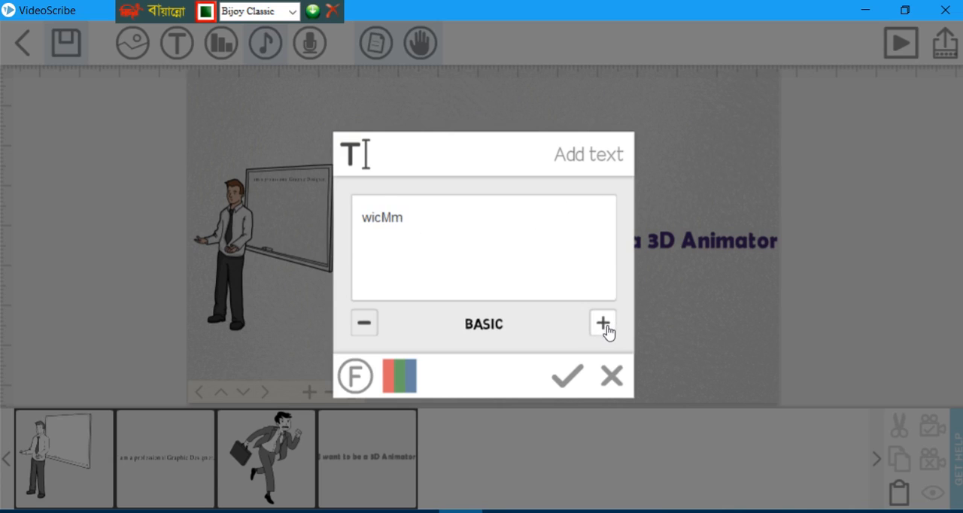
left_click(609, 326)
left_click(610, 327)
left_click(602, 323)
left_click(602, 323)
left_click(603, 323)
left_click(365, 323)
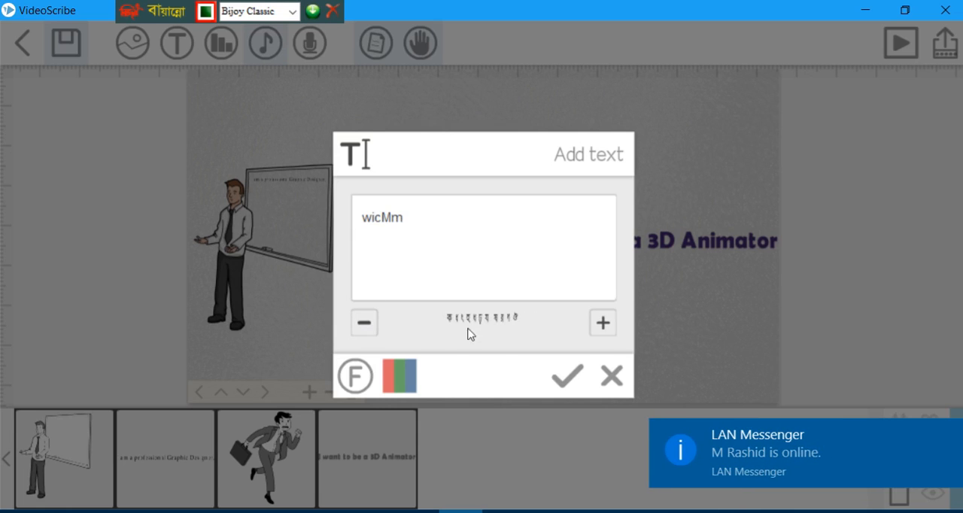
left_click(576, 374)
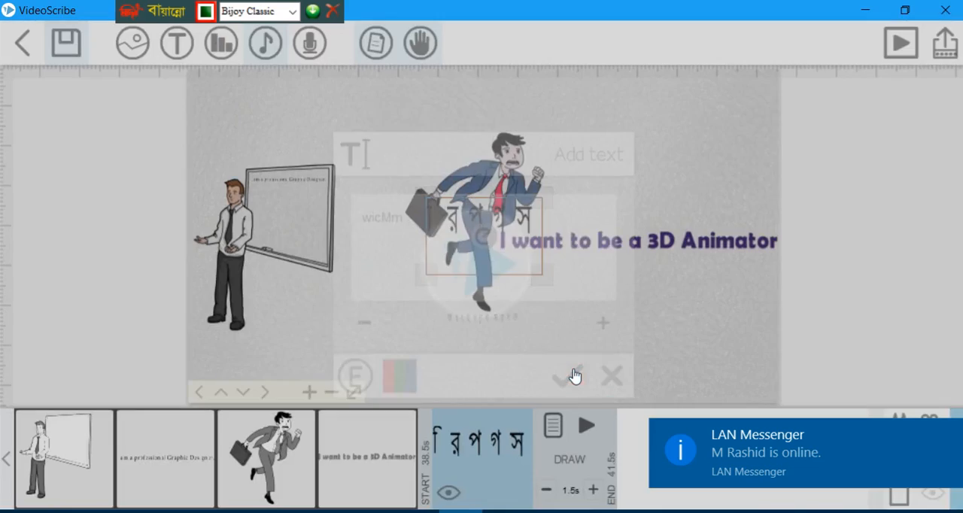
Enlarge the Bengali text and place it below the "I want to be a 3D Animator" caption.
left_click_drag(539, 275, 704, 157)
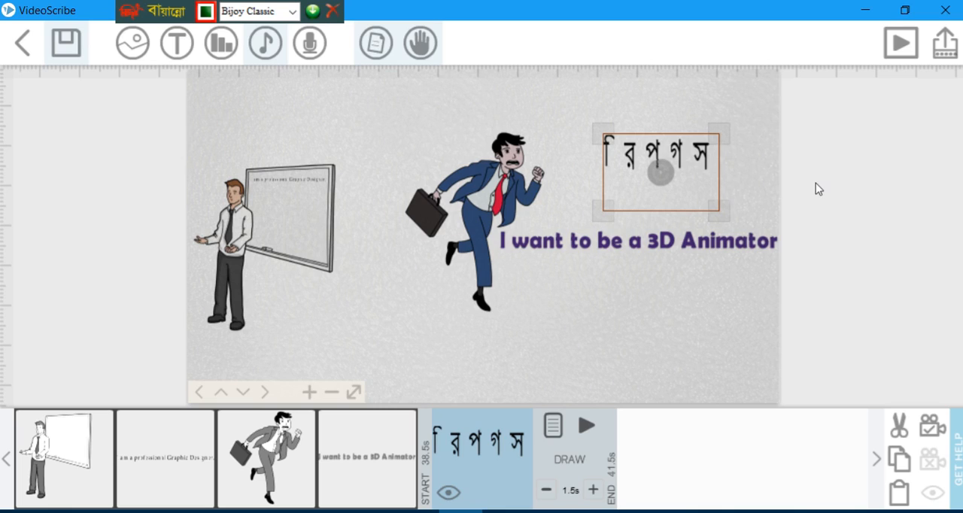
left_click_drag(719, 212, 793, 247)
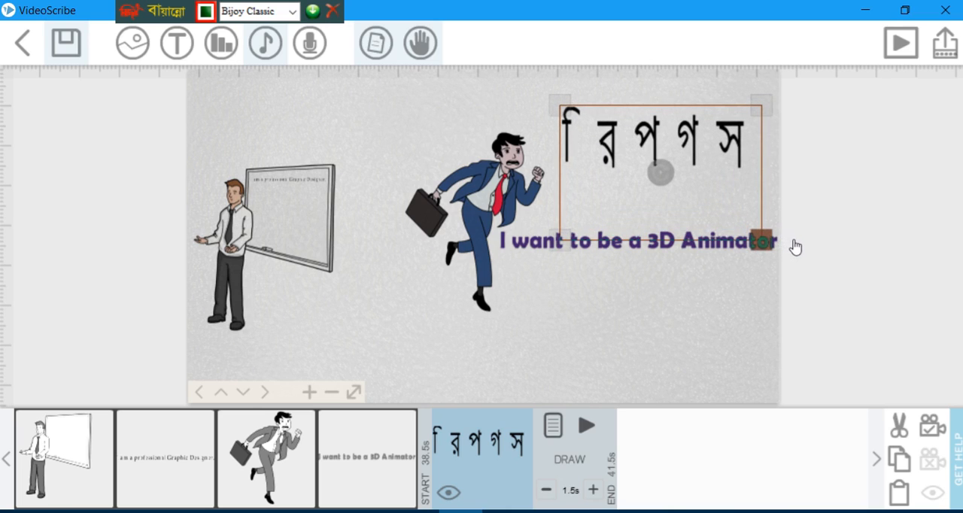
left_click_drag(653, 142, 620, 307)
Open the Bengali text's properties, set its letter gap to -17, and preview the drawing animation.
double_click(618, 304)
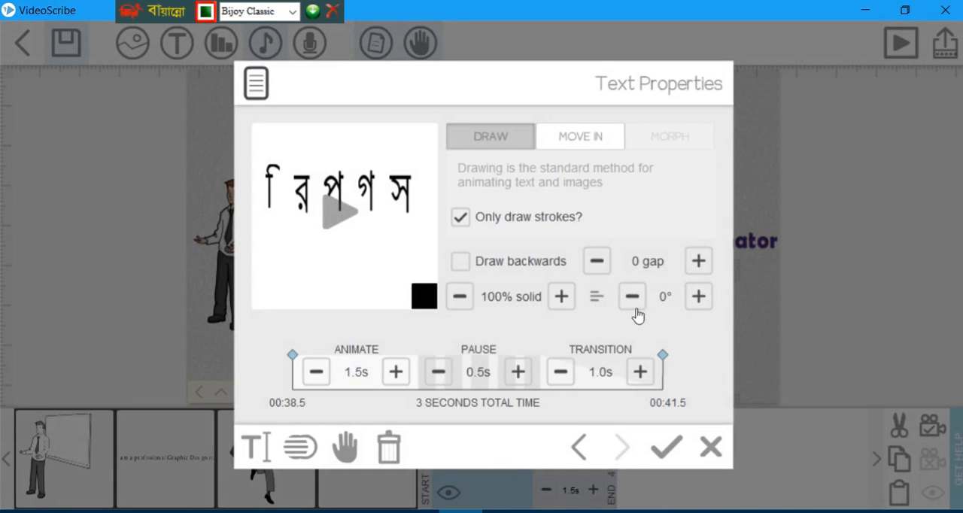
left_click(602, 261)
left_click(601, 261)
left_click(598, 261)
left_click(598, 261)
left_click(598, 261)
left_click(598, 261)
left_click(598, 261)
left_click(598, 261)
left_click(598, 261)
left_click(598, 261)
left_click(598, 261)
left_click(598, 260)
left_click(598, 261)
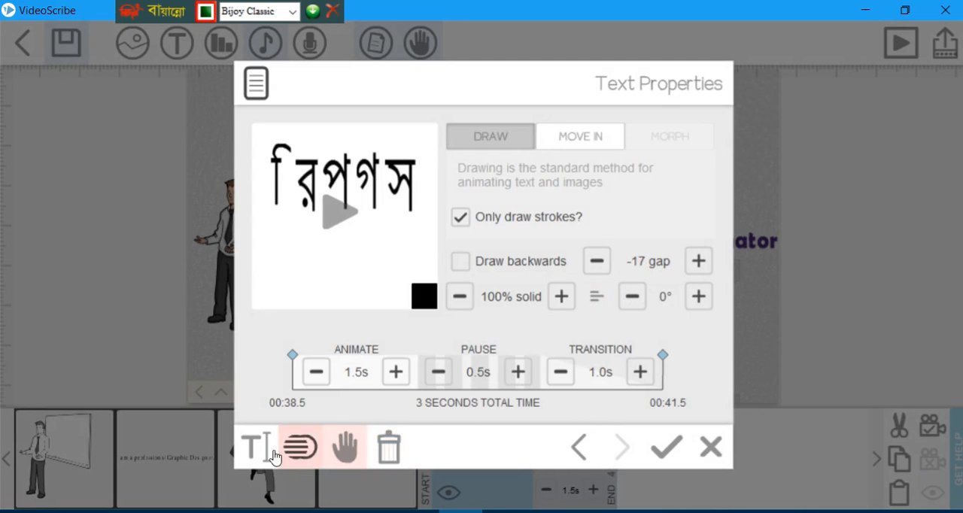
left_click(353, 216)
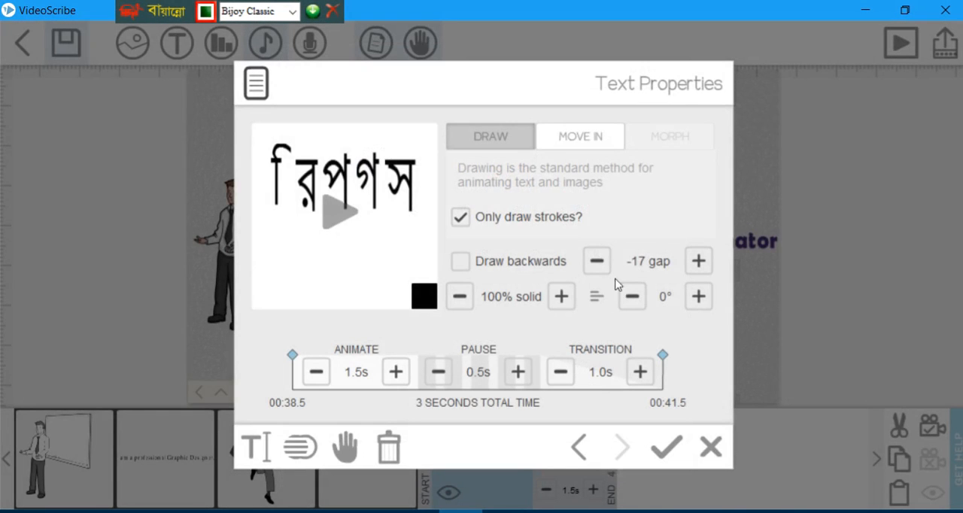
Close the preview and try tightening the Bengali text's letter gap beyond -26.
left_click(604, 223)
left_click(570, 214)
left_click(597, 262)
left_click(597, 262)
left_click(597, 261)
left_click(597, 262)
left_click(599, 265)
left_click(599, 265)
left_click(599, 265)
left_click(599, 265)
left_click(597, 261)
left_click(597, 262)
left_click(597, 261)
left_click(597, 262)
left_click(597, 261)
Set the Bengali text's letter gap to -37 and preview how the hand draws it.
left_click(698, 262)
left_click(699, 262)
left_click(699, 262)
left_click(699, 262)
left_click(699, 262)
left_click(698, 262)
left_click(699, 262)
left_click(699, 262)
left_click(699, 262)
left_click(699, 262)
left_click(699, 262)
left_click(699, 261)
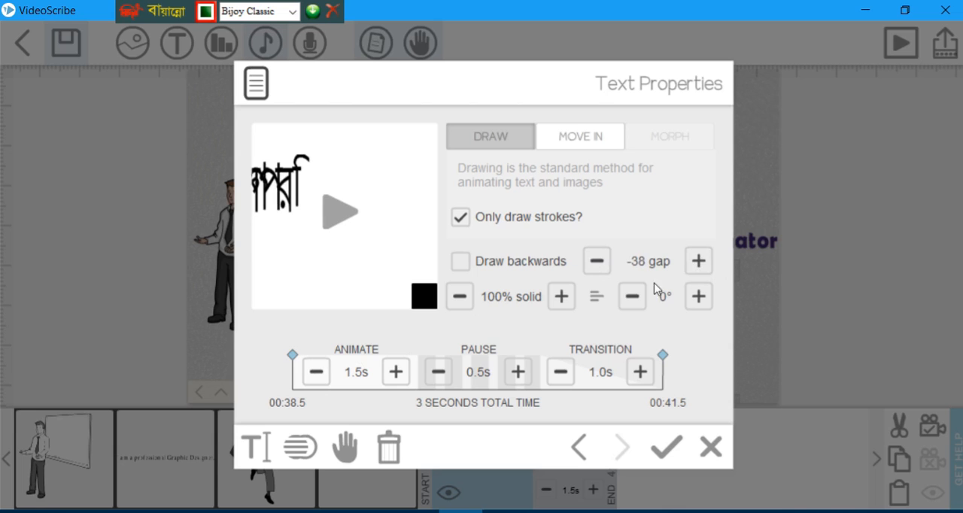
left_click(699, 262)
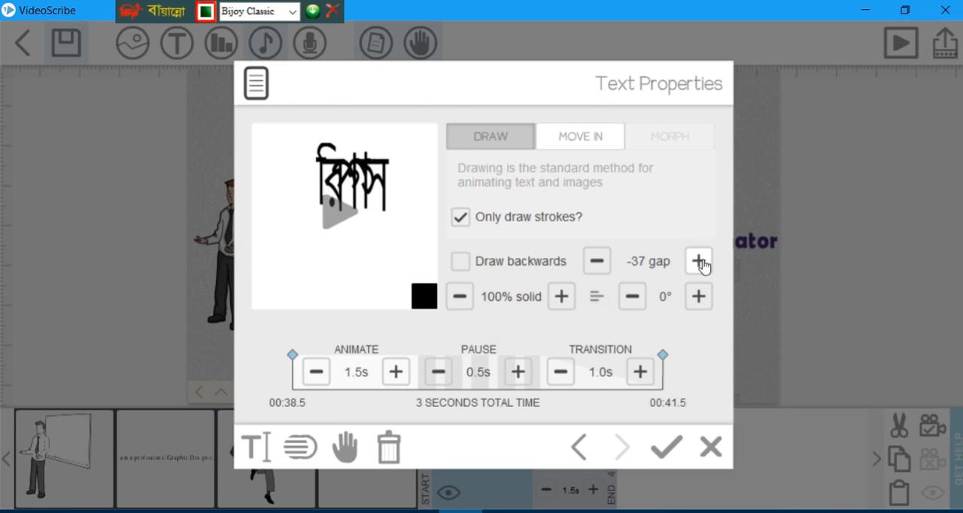
left_click(335, 220)
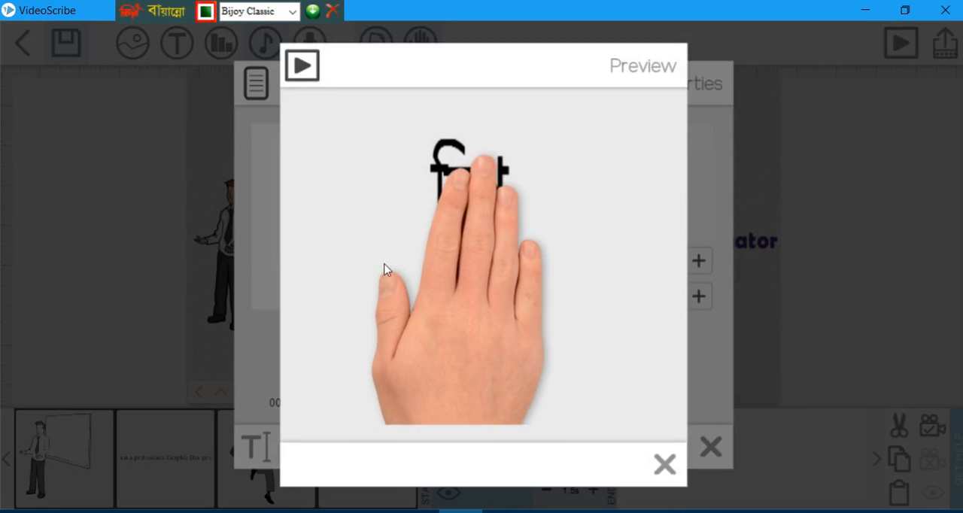
left_click(662, 461)
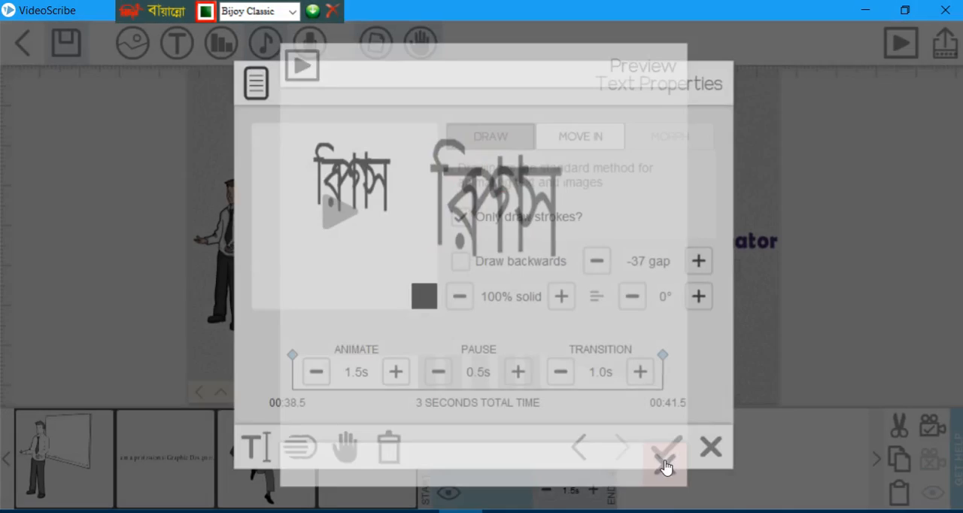
Loosen the Bengali text's letter gap to -28 and preview the animation again.
left_click(699, 262)
left_click(698, 262)
left_click(699, 262)
left_click(698, 262)
Set the Bengali text's letter gap to -19, preview it, and apply the properties.
left_click(698, 262)
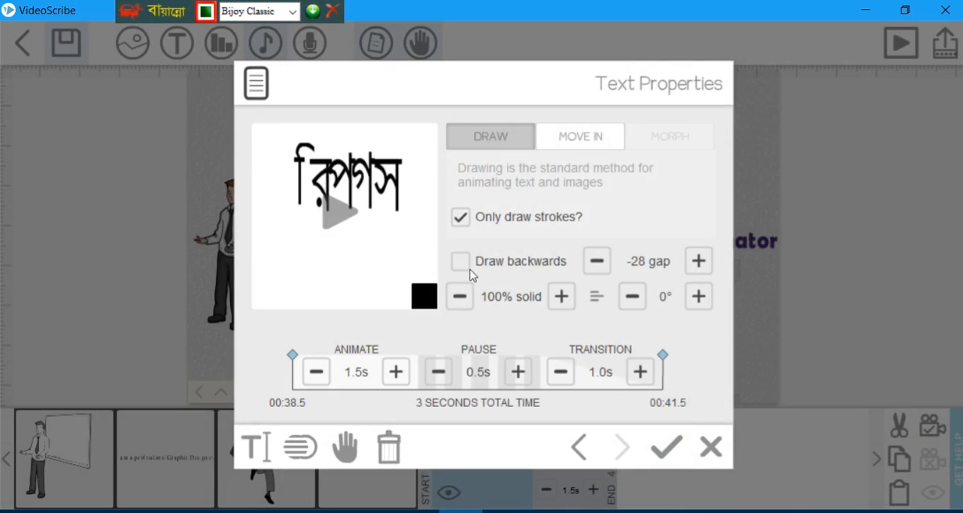
left_click(331, 238)
left_click(699, 262)
left_click(699, 262)
left_click(699, 262)
left_click(699, 264)
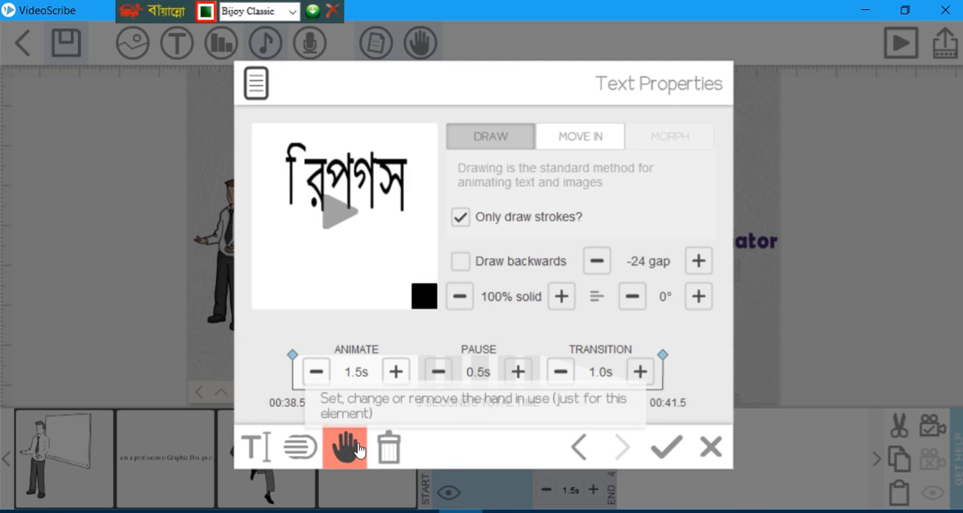
left_click(699, 261)
left_click(699, 261)
left_click(699, 261)
left_click(699, 261)
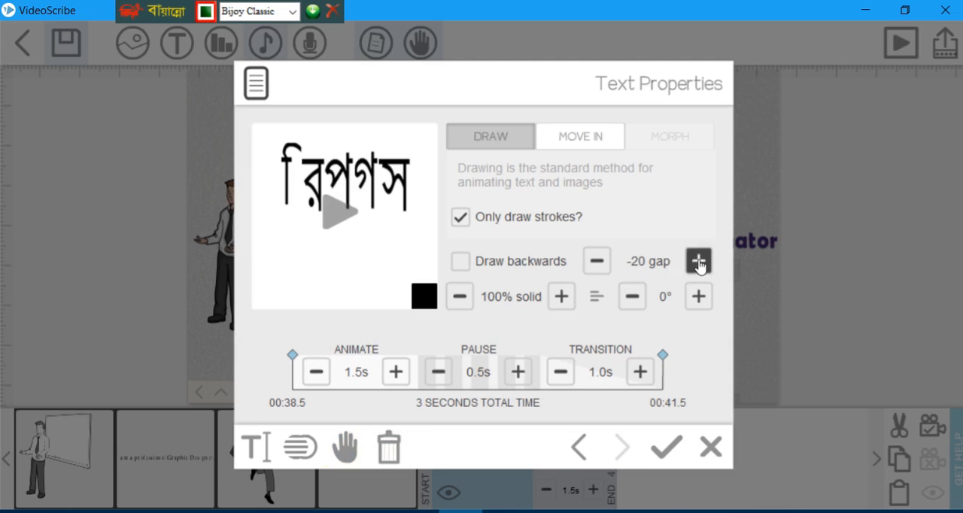
left_click(699, 261)
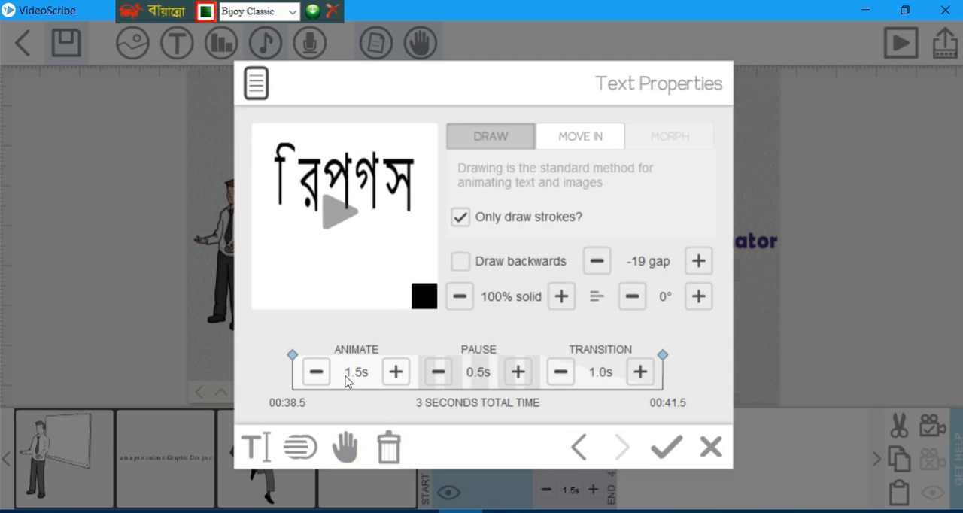
left_click(338, 214)
left_click(664, 446)
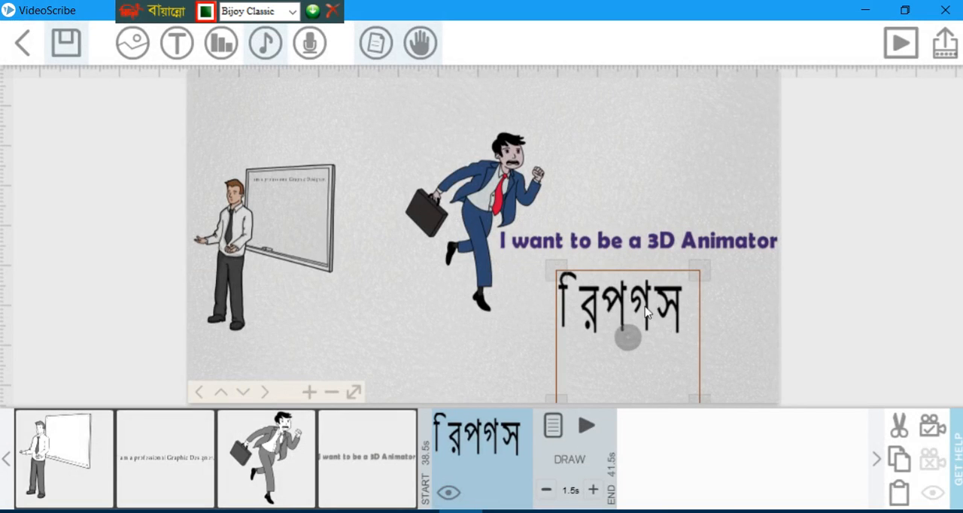
Move the Bengali text above the "I want to be a 3D Animator" caption and play the whole scribe.
left_click_drag(646, 313, 675, 162)
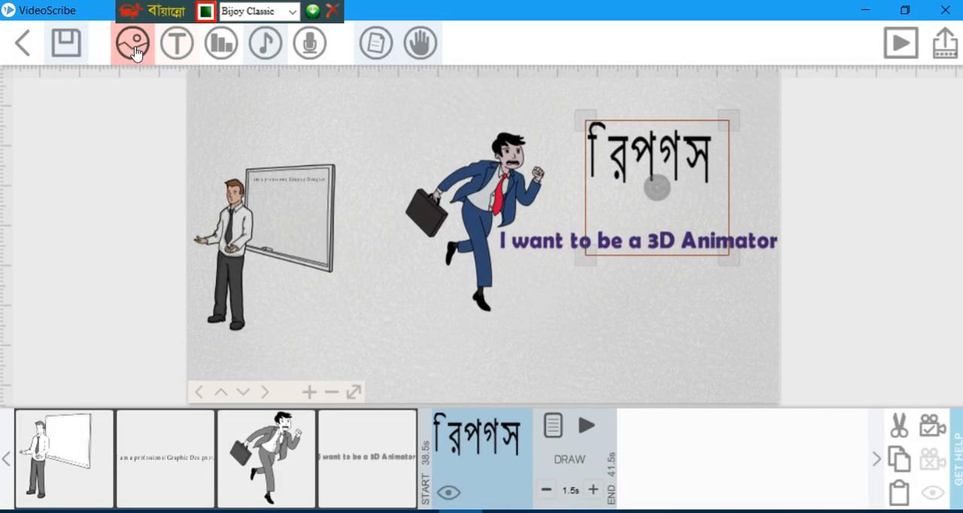
left_click(901, 43)
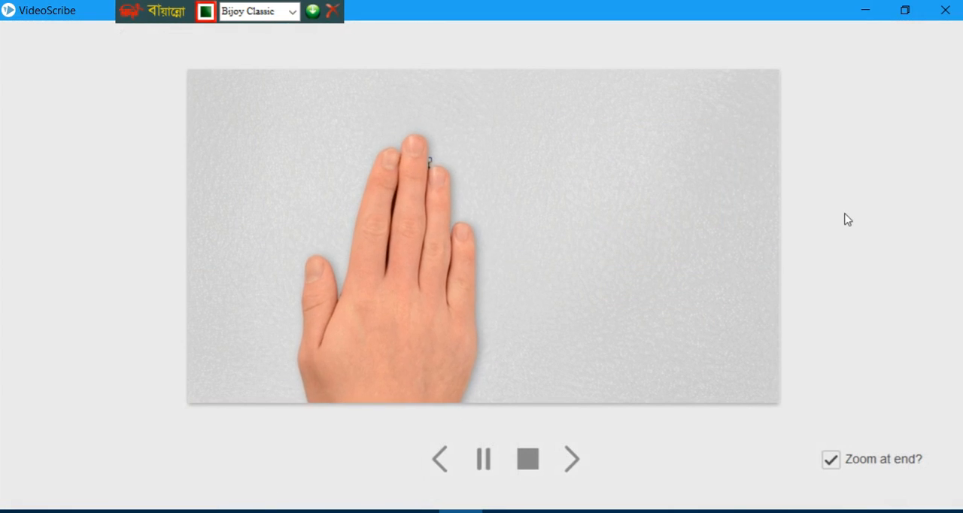
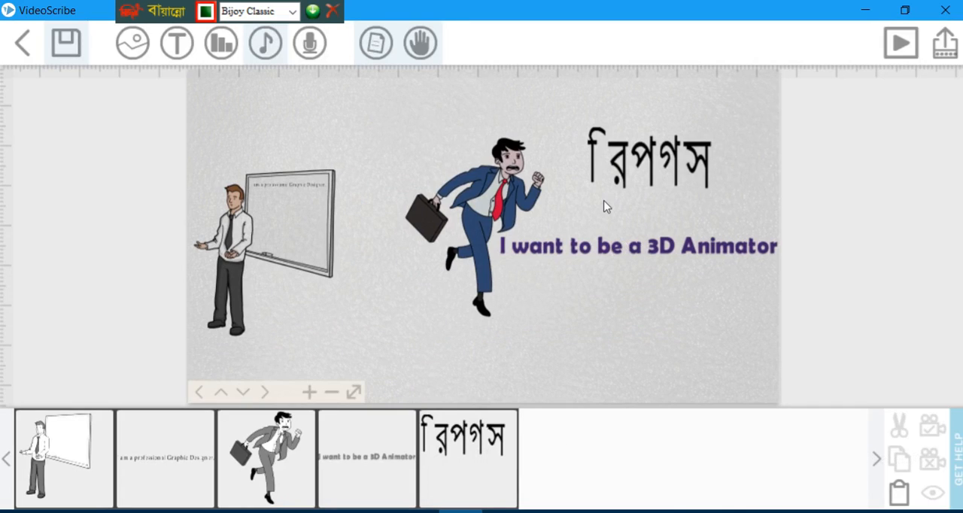
Close the Bijoy keyboard bar and save the scribe as "abul" in the base folder.
left_click(333, 15)
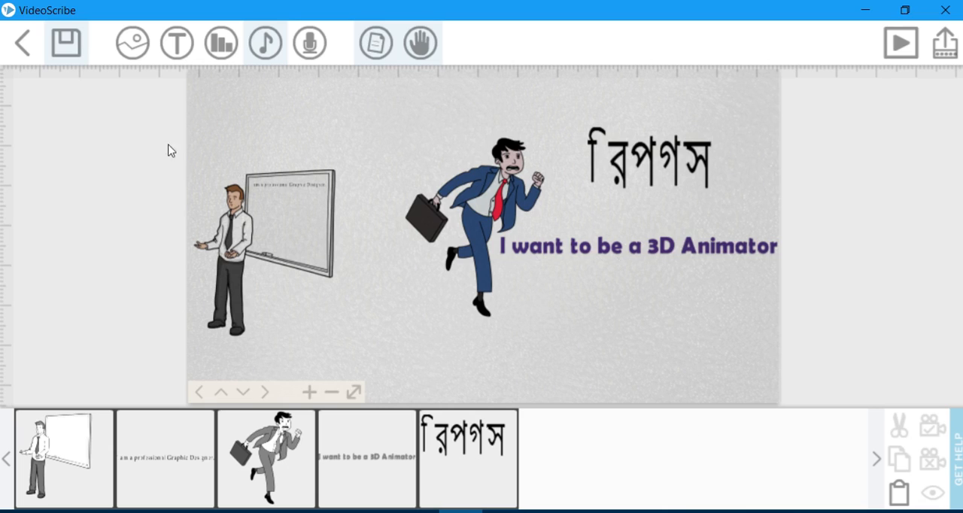
left_click(66, 45)
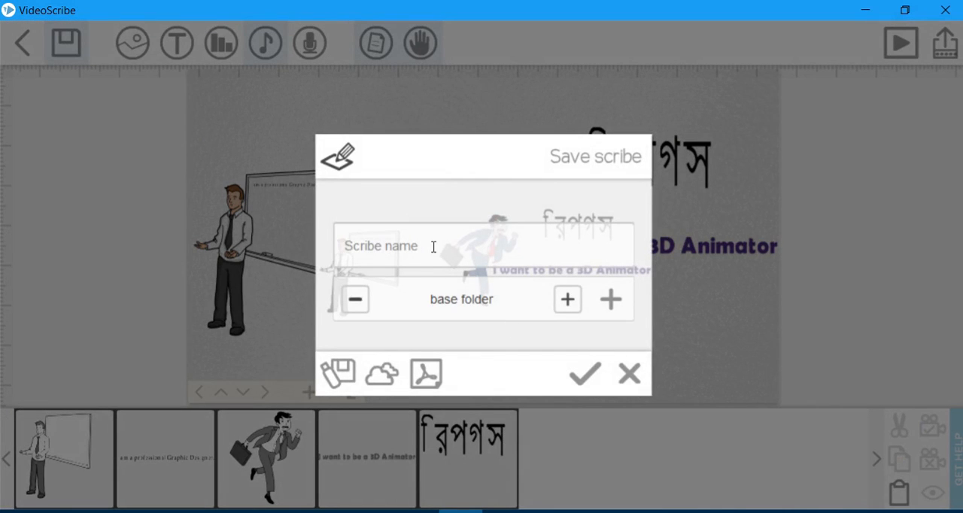
type("abul")
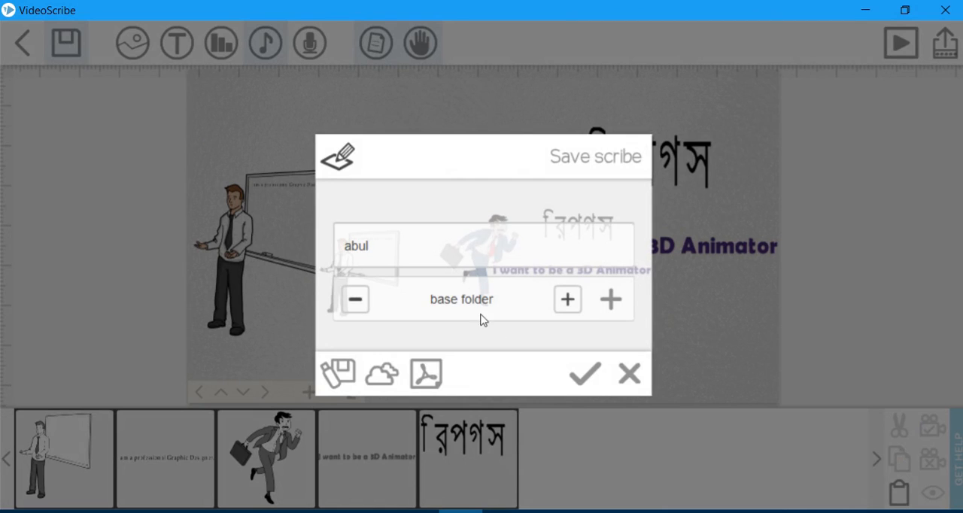
left_click(568, 300)
left_click(569, 301)
left_click(568, 301)
left_click(567, 303)
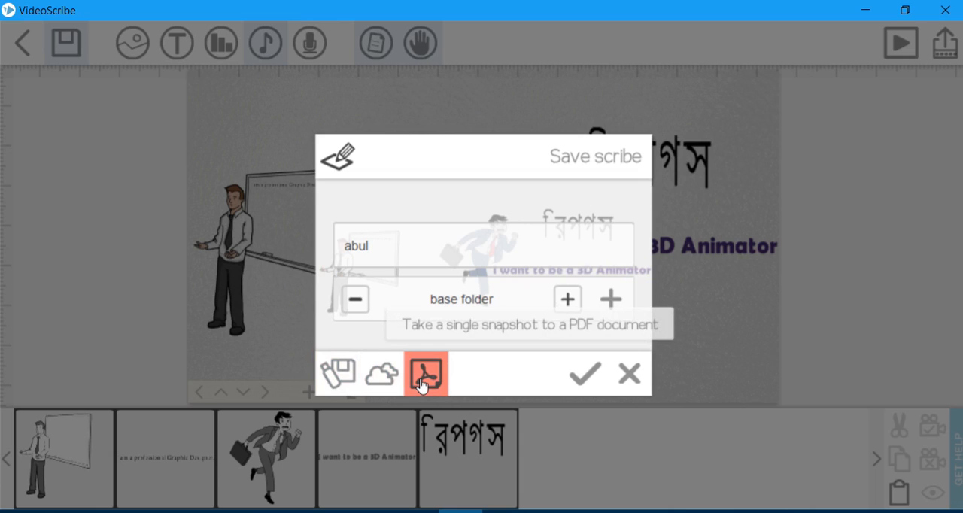
left_click(586, 375)
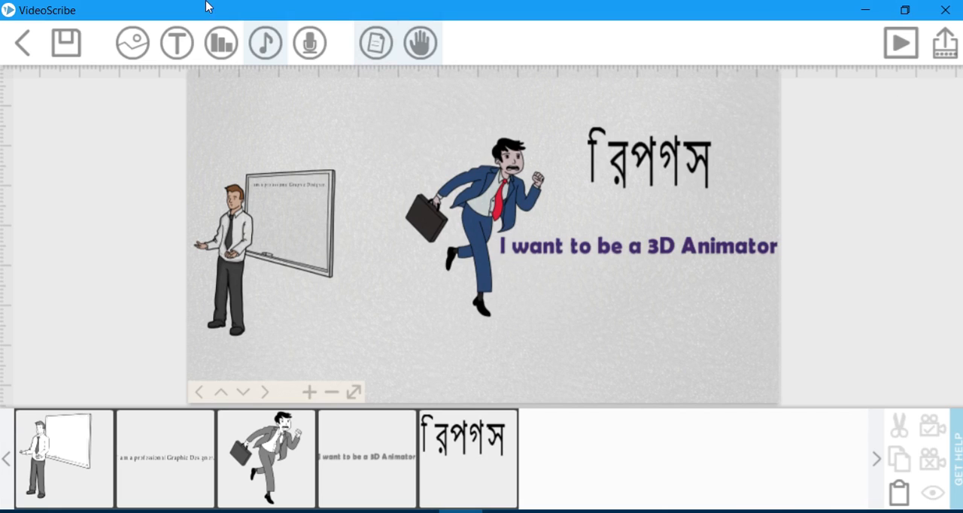
Reopen the scribe's save settings, dismiss the new-folder prompt, and choose the ttttt folder.
left_click(65, 43)
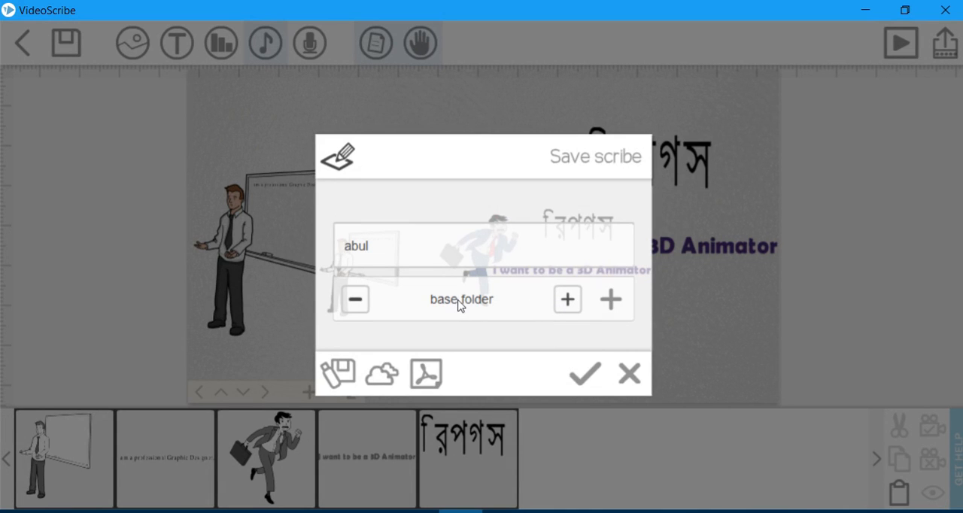
left_click(610, 300)
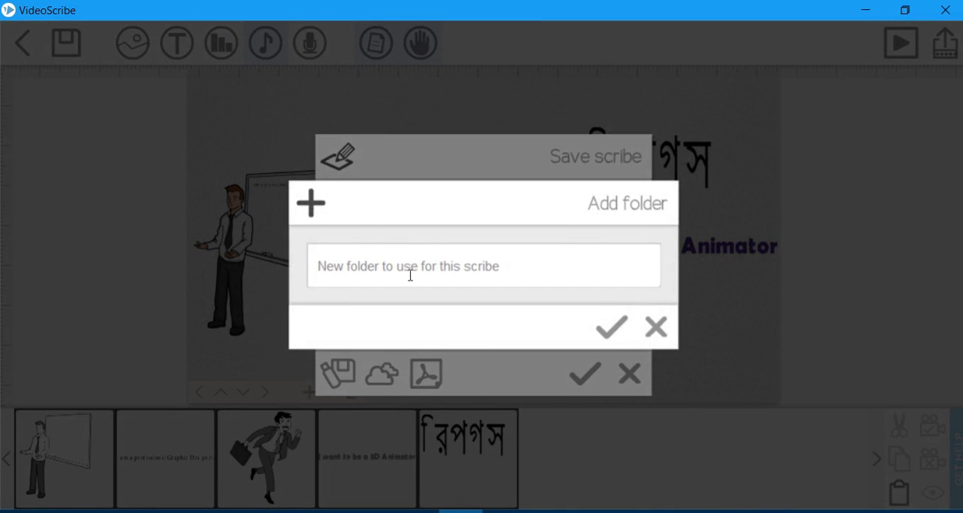
left_click(654, 328)
left_click(566, 304)
left_click(564, 305)
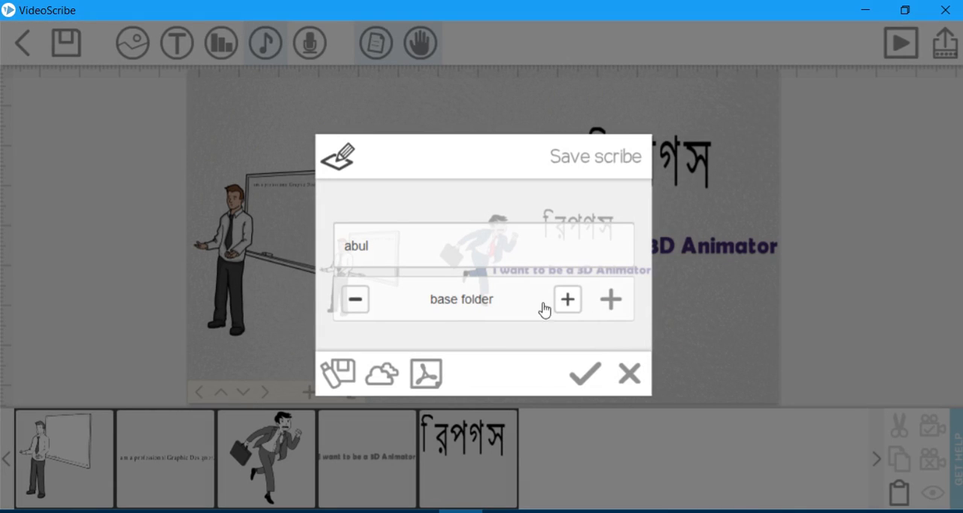
left_click(355, 304)
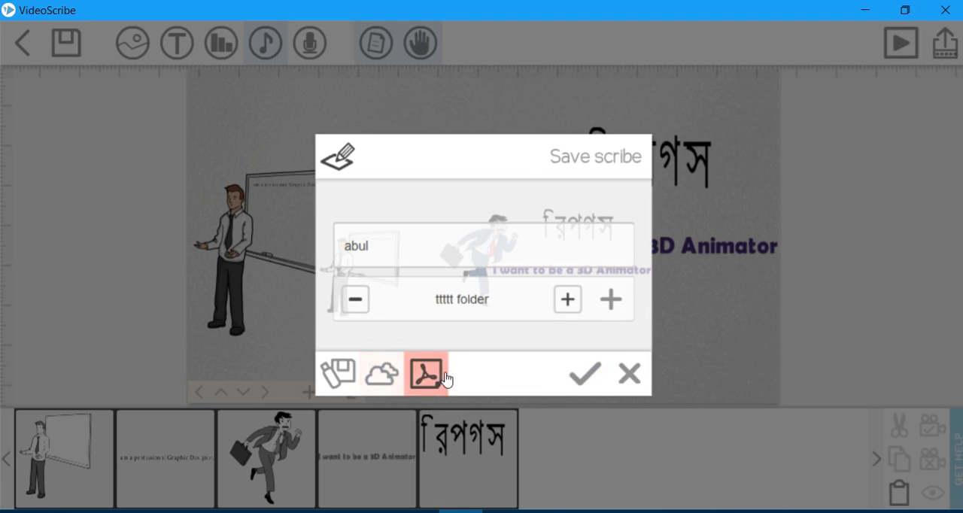
Keep ttttt as the storage folder without naming a new one, and save the scribe there.
left_click(565, 301)
left_click(567, 304)
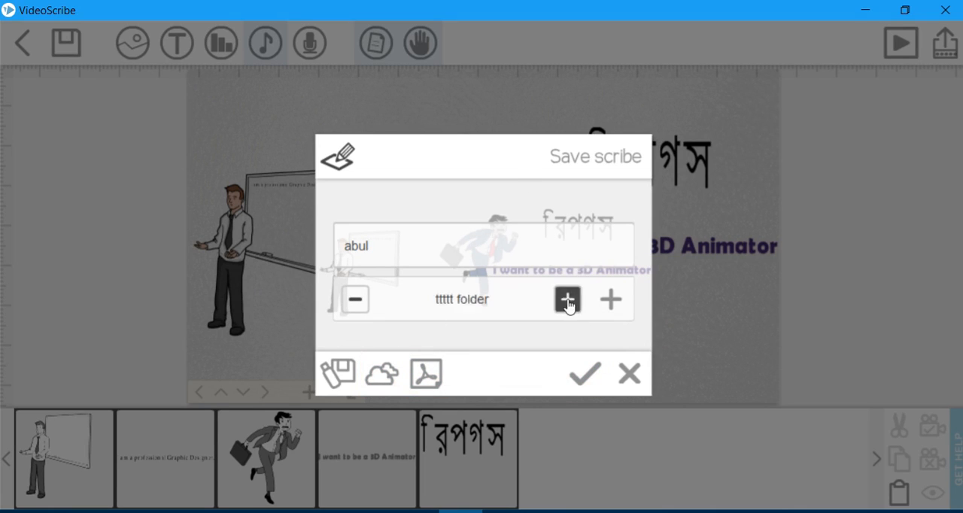
left_click(568, 304)
left_click(566, 304)
left_click(610, 301)
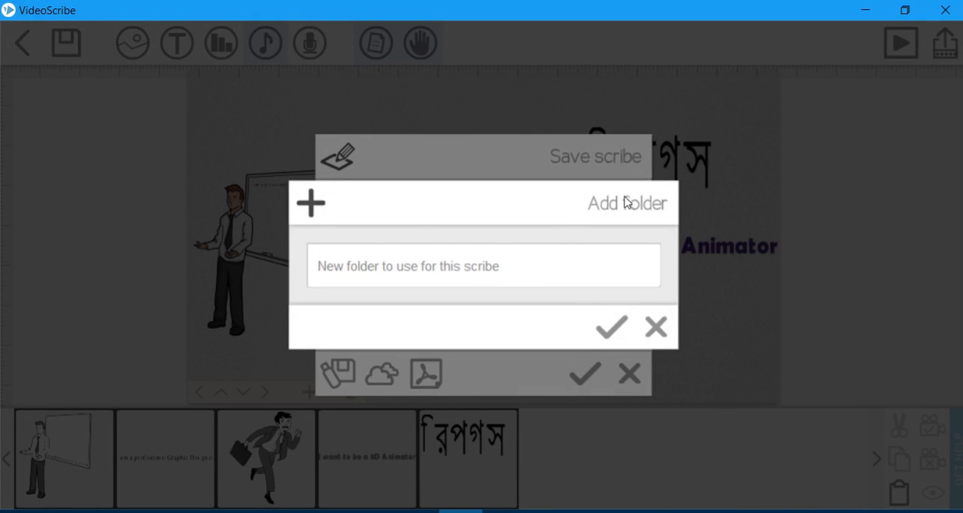
left_click(619, 330)
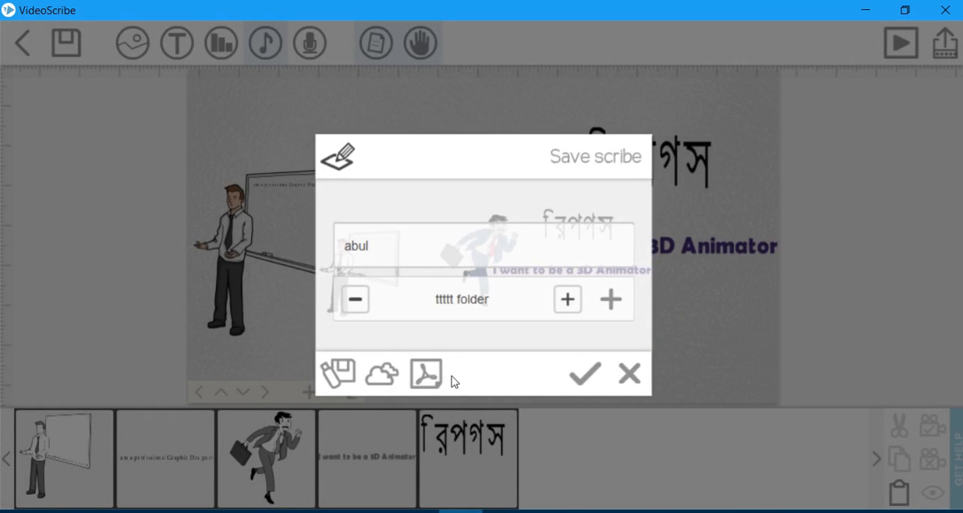
left_click(583, 385)
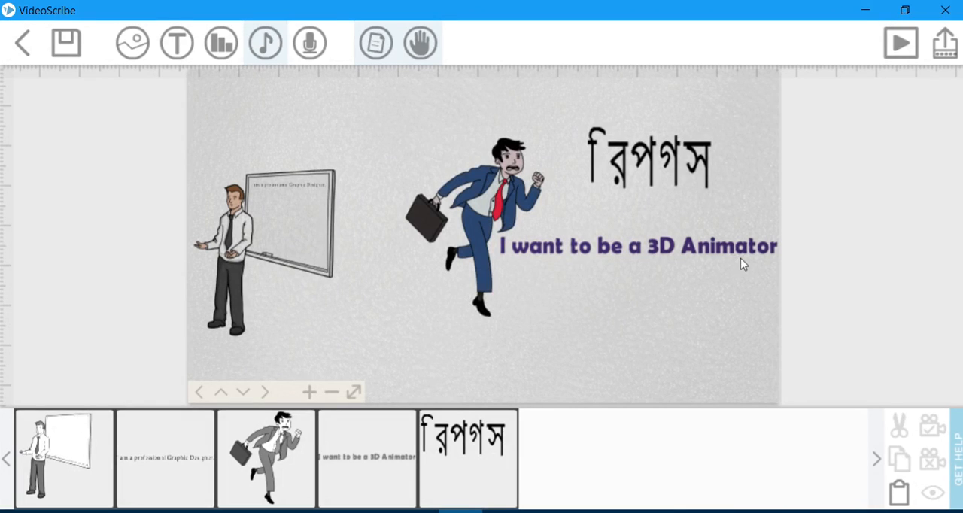
Open the publishing options, back out of the first export choice, and open the settings for creating a local video file.
left_click(941, 49)
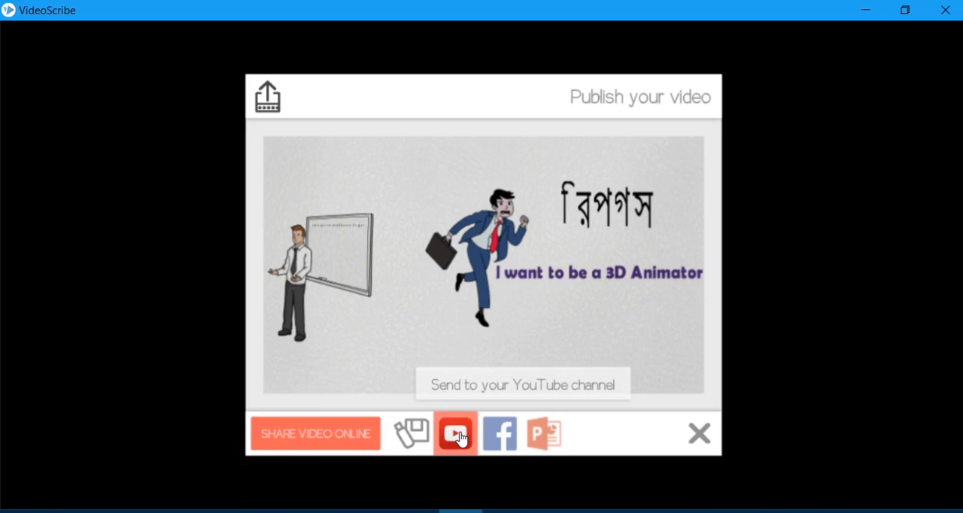
left_click(539, 436)
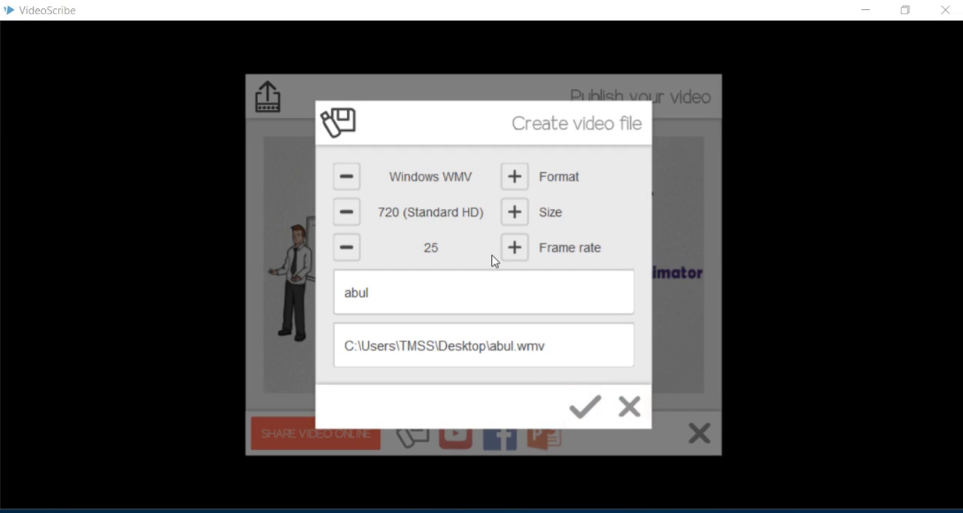
left_click(630, 407)
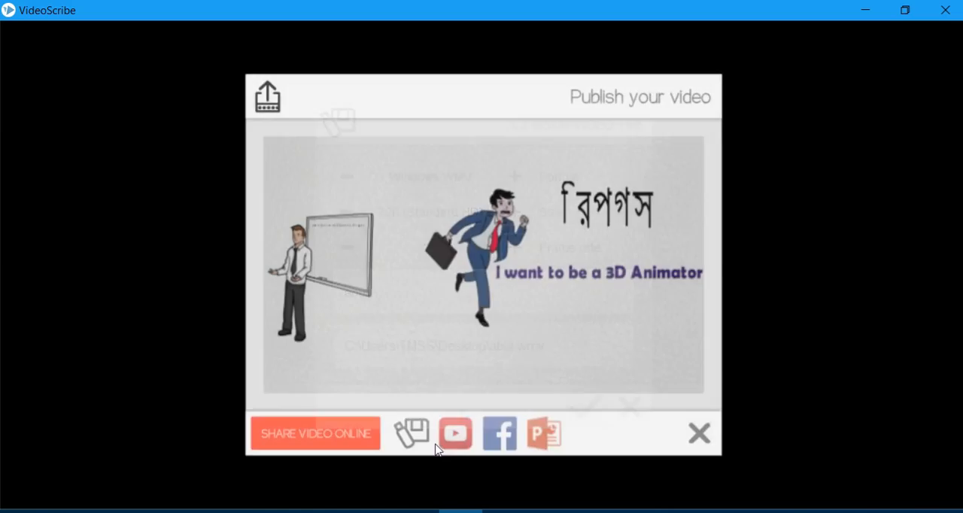
left_click(414, 435)
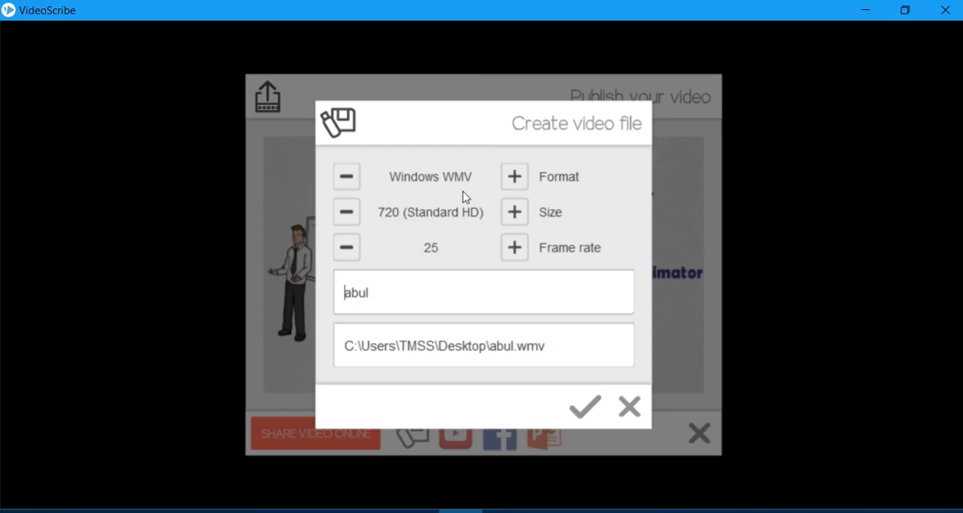
Review the MOV, AVI, PNG and JPG sequence export formats and return to Windows WMV.
left_click(515, 177)
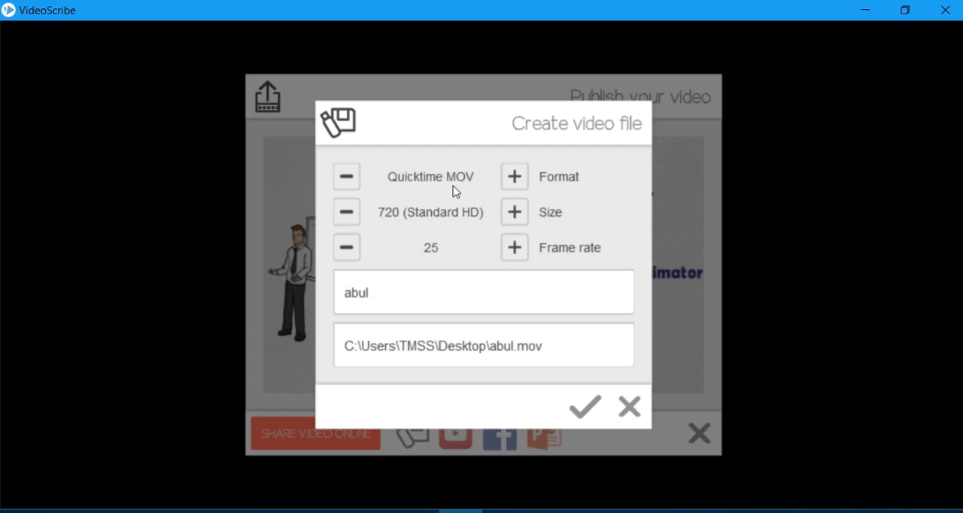
left_click(515, 178)
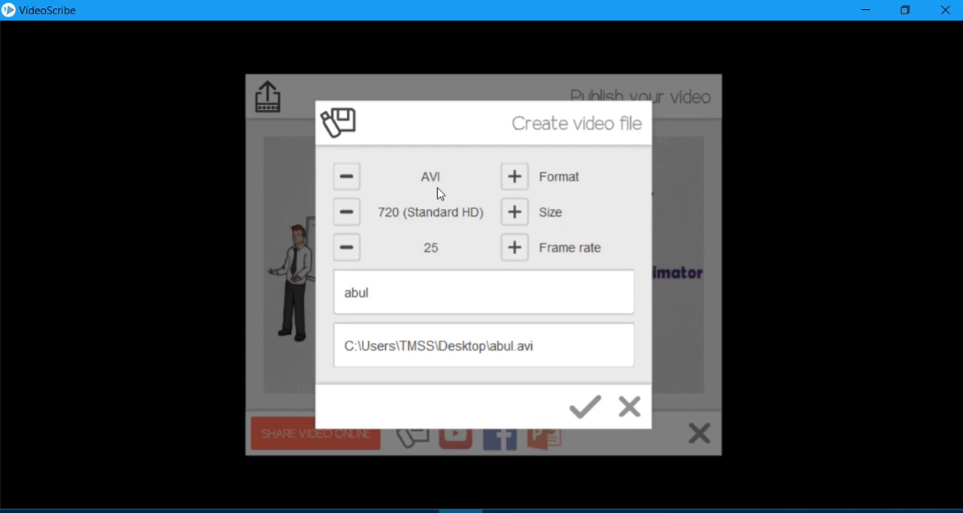
left_click(514, 177)
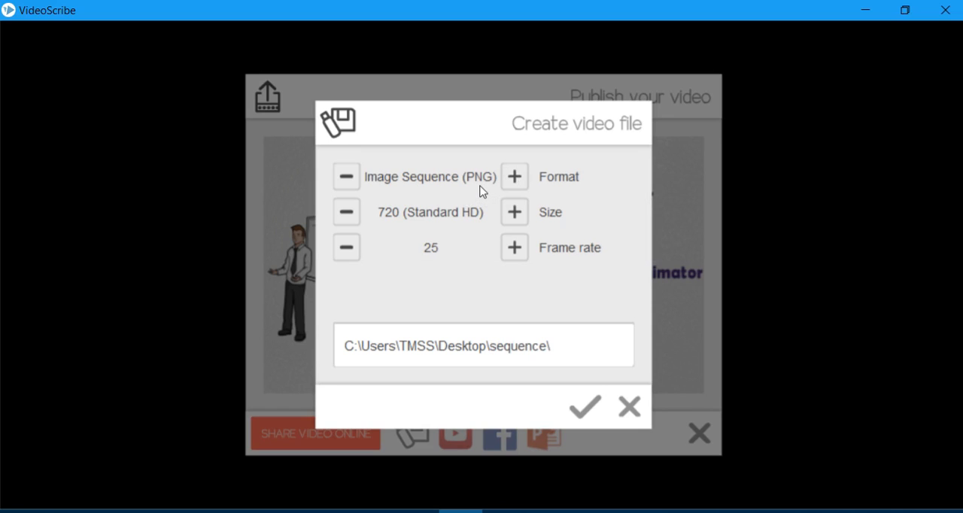
left_click(516, 179)
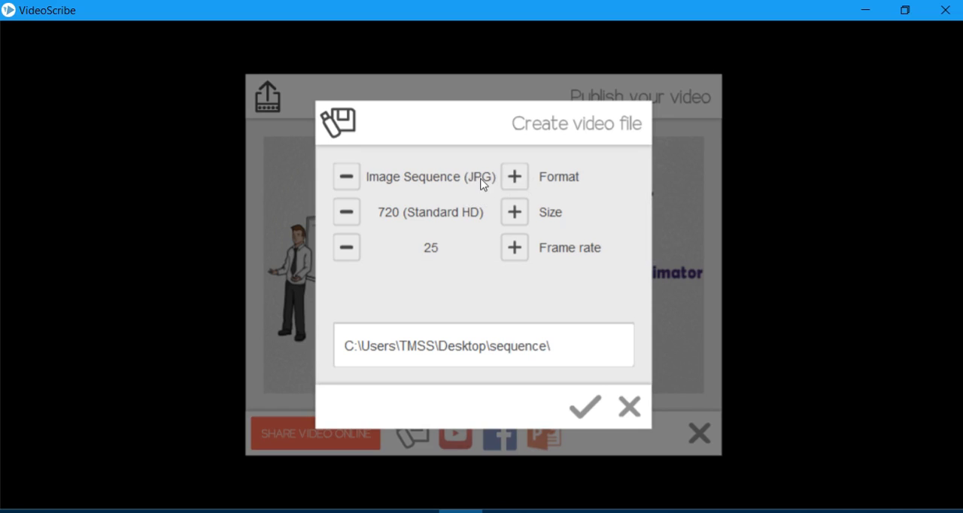
left_click(516, 181)
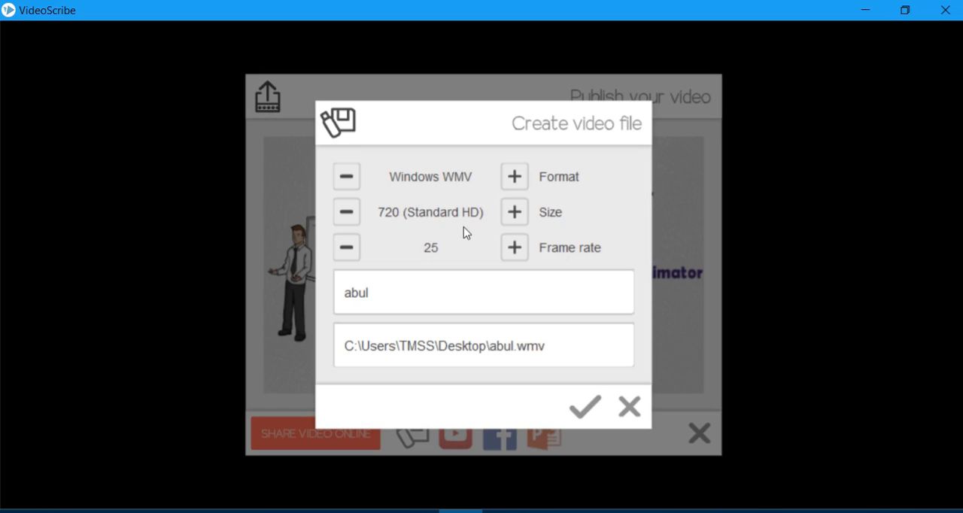
Review the available video sizes and return to 720 (Standard HD).
left_click(521, 215)
left_click(512, 216)
left_click(516, 213)
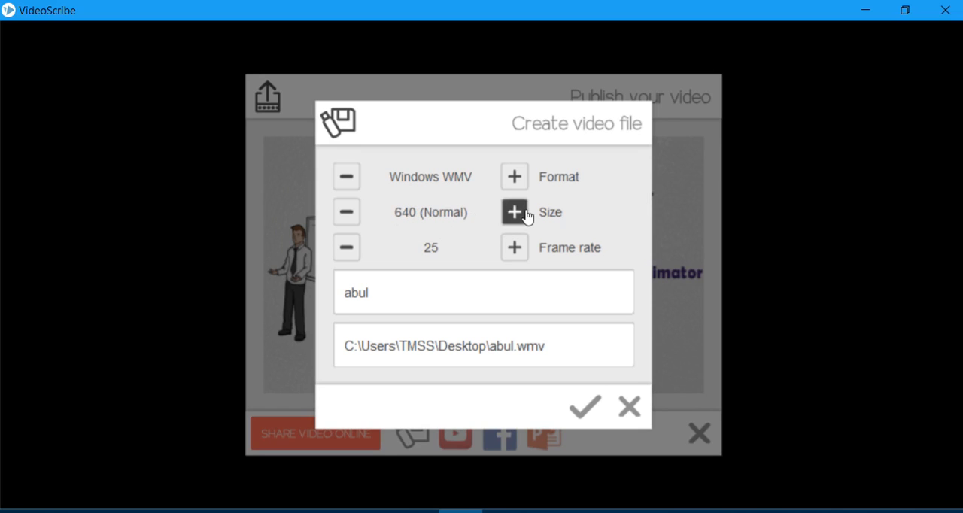
left_click(513, 221)
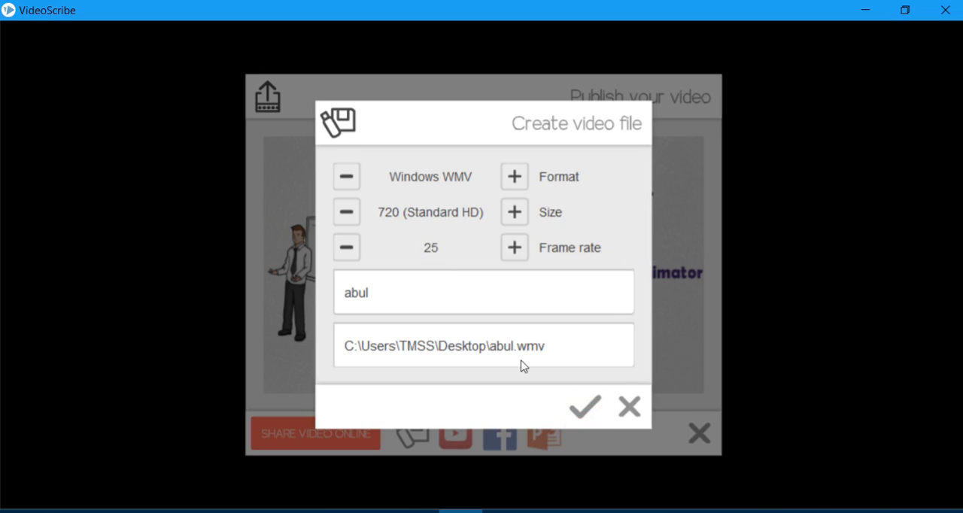
Step through the frame rates and render the scribe to the desktop as abul.wmv.
left_click(346, 248)
left_click(347, 248)
left_click(346, 248)
left_click(515, 250)
left_click(516, 253)
left_click(597, 418)
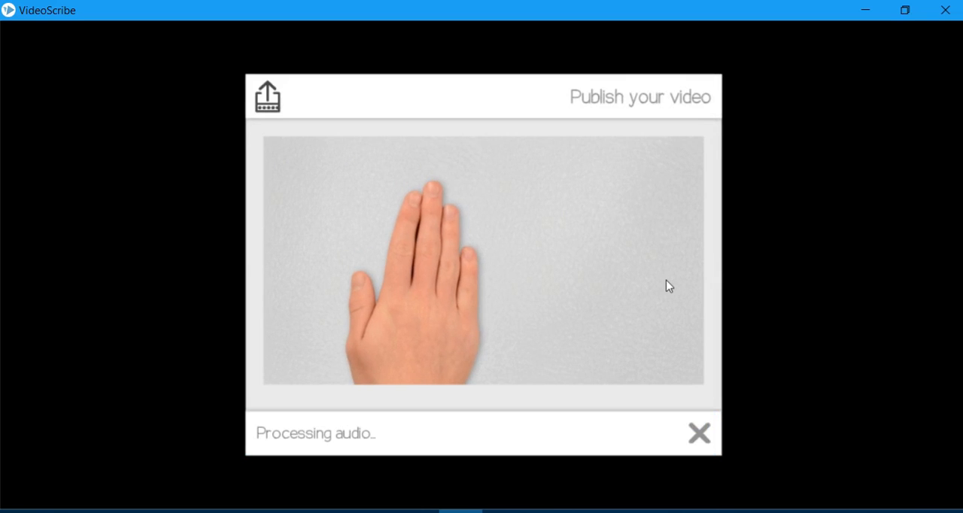
Minimize the rendering window, switch to File Explorer, and look through the Compressed and Documents folders in Downloads.
left_click(865, 10)
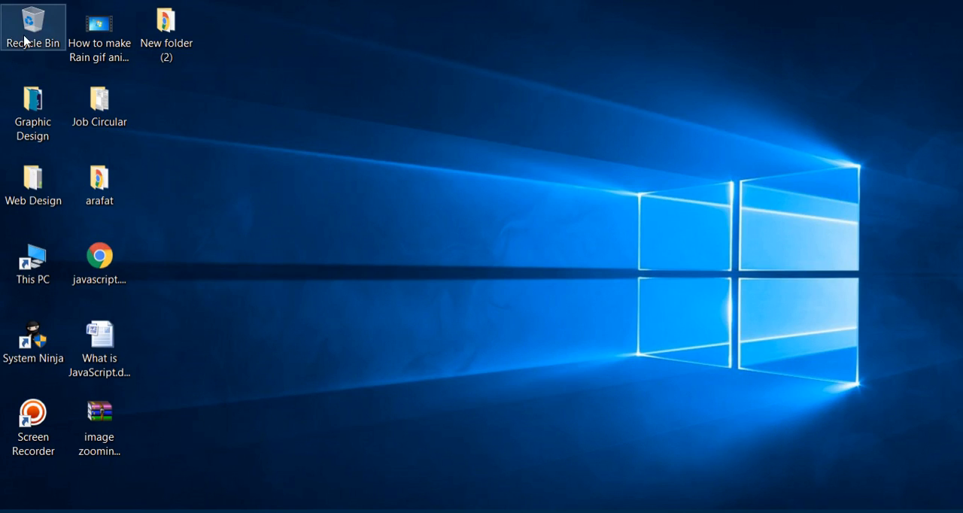
double_click(30, 187)
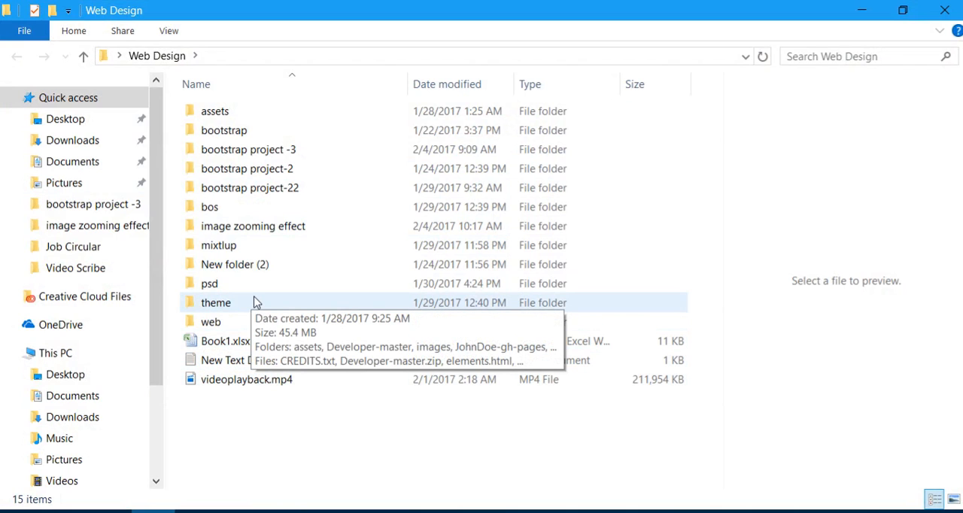
left_click(72, 140)
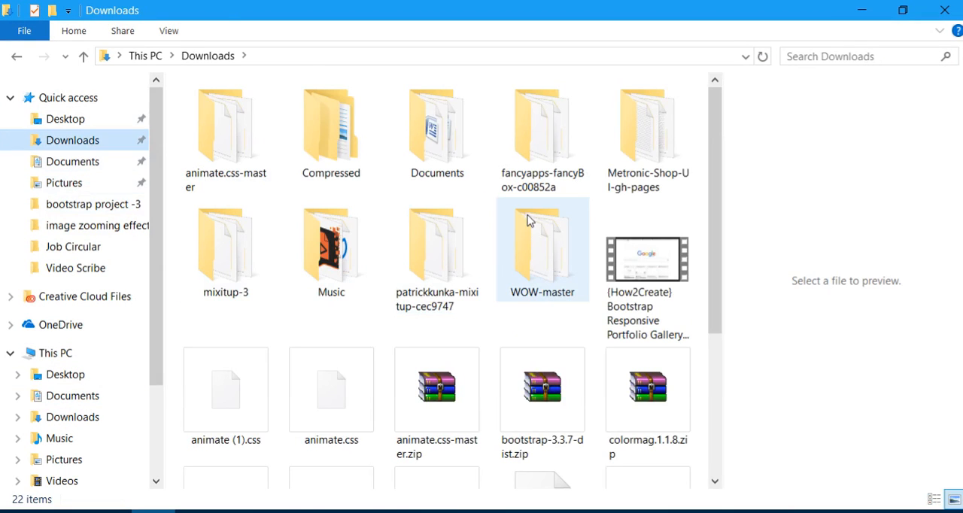
double_click(333, 132)
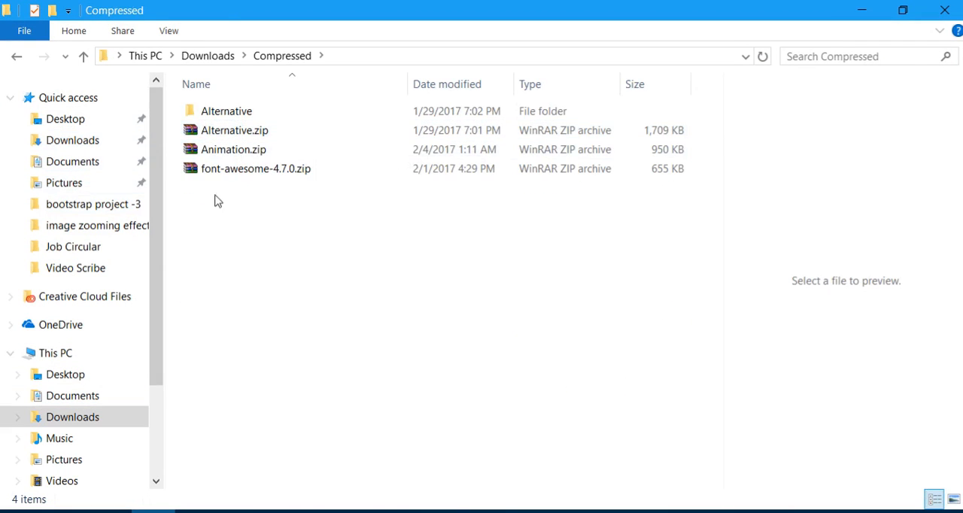
left_click(17, 55)
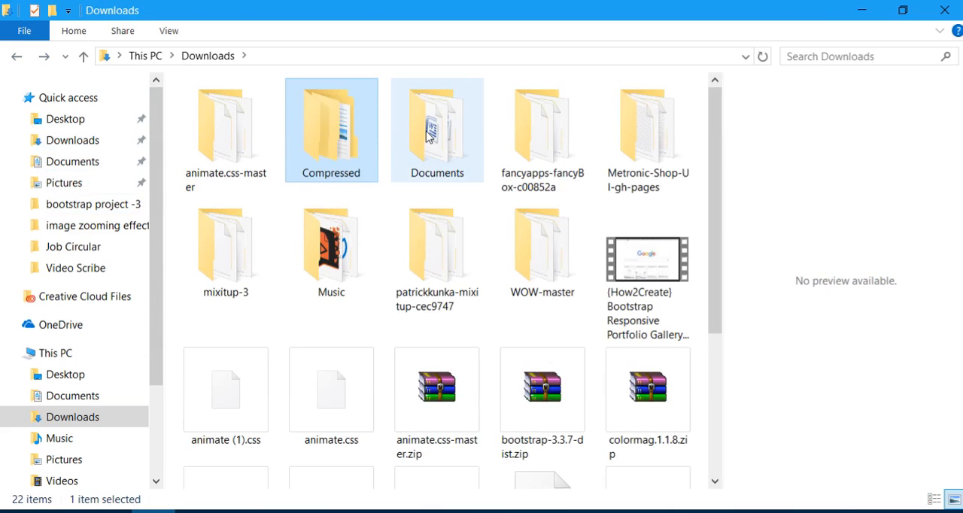
double_click(427, 134)
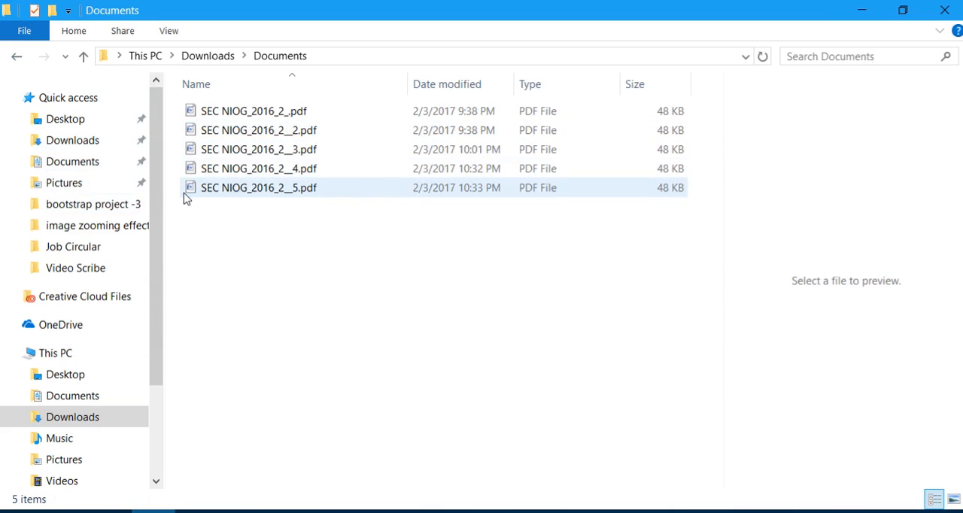
left_click(18, 60)
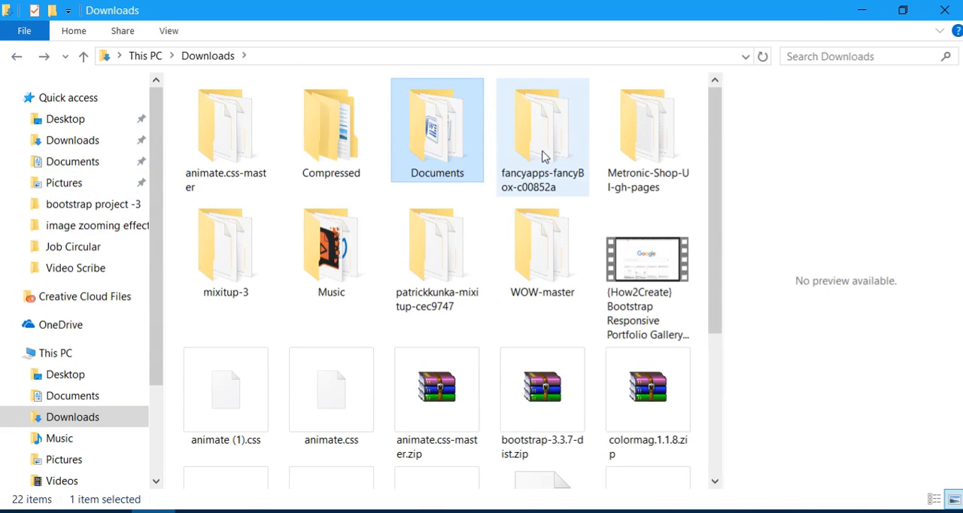